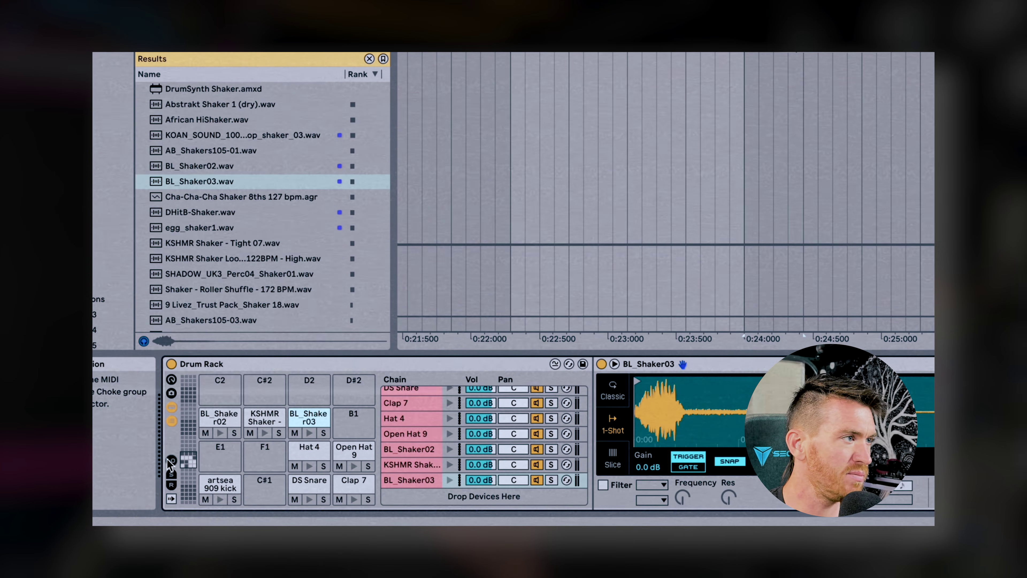
left_click(264, 417)
left_click(309, 417)
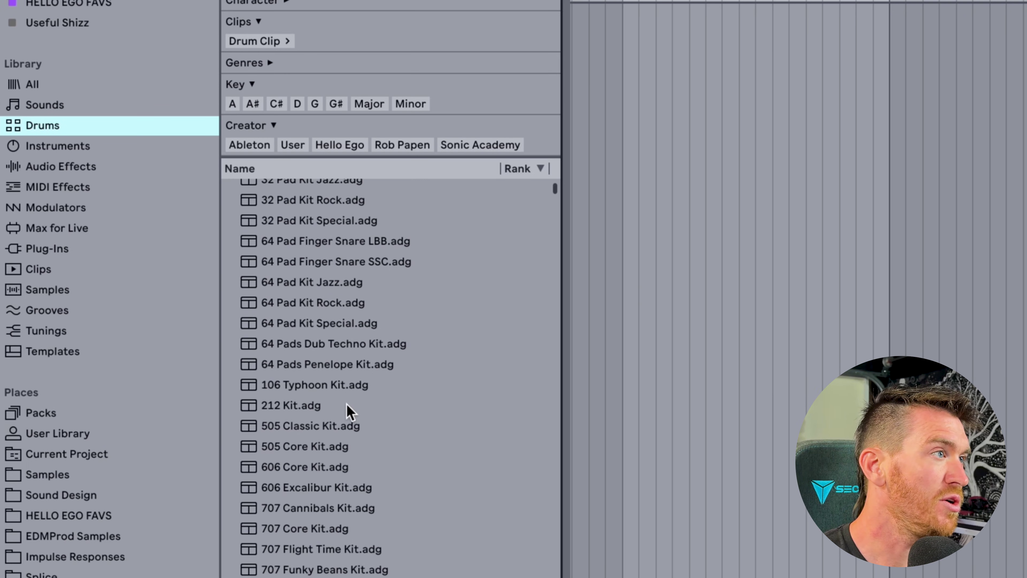
scroll(300, 491, "down", 3)
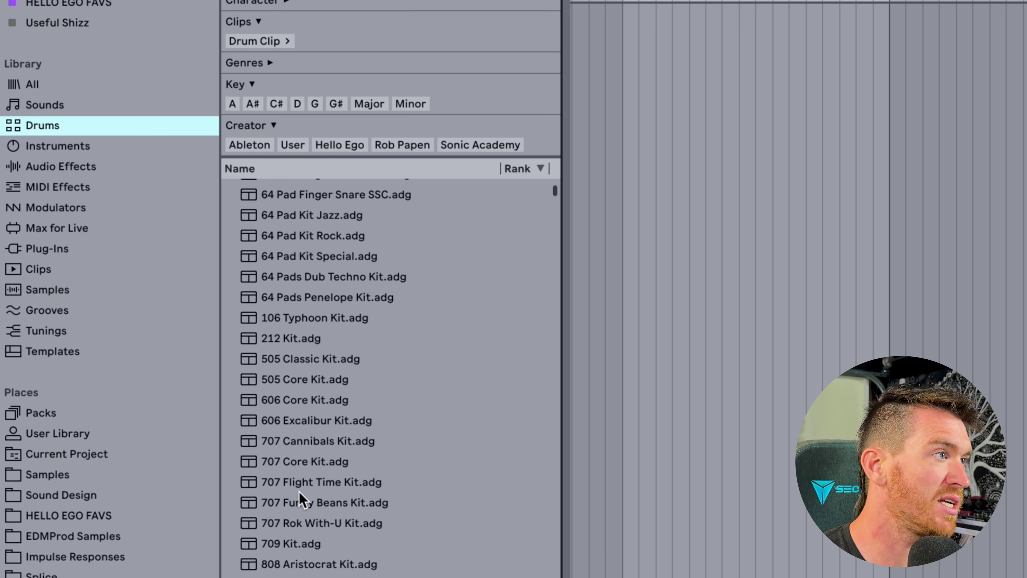
- Load the 707 Core Kit from the Drums library onto the track
left_click(309, 470)
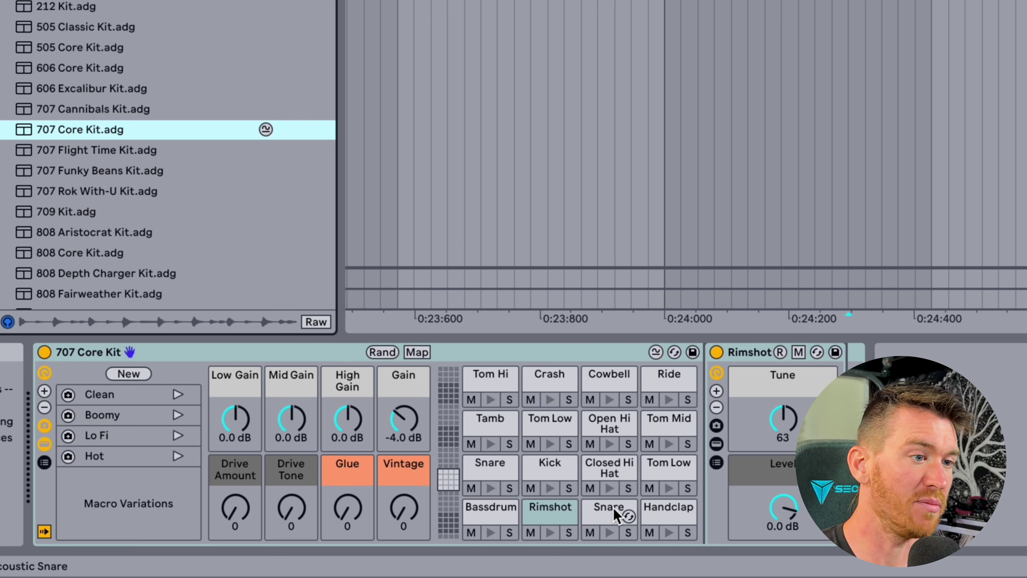
- Audition the 707 Core Kit's pads, including the Bassdrum and Kick, from the rack and the computer keyboard
left_click(490, 533)
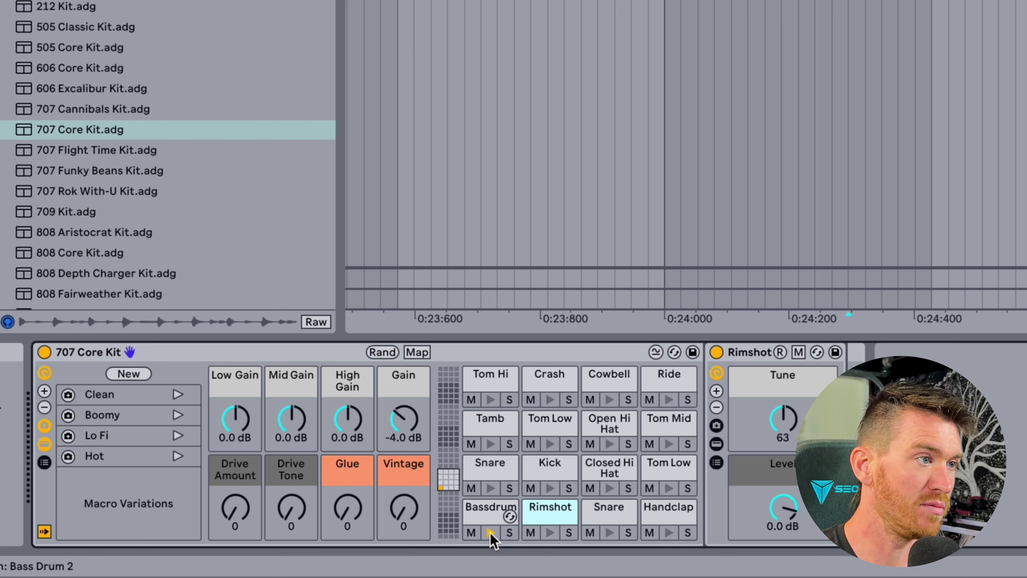
left_click(550, 533)
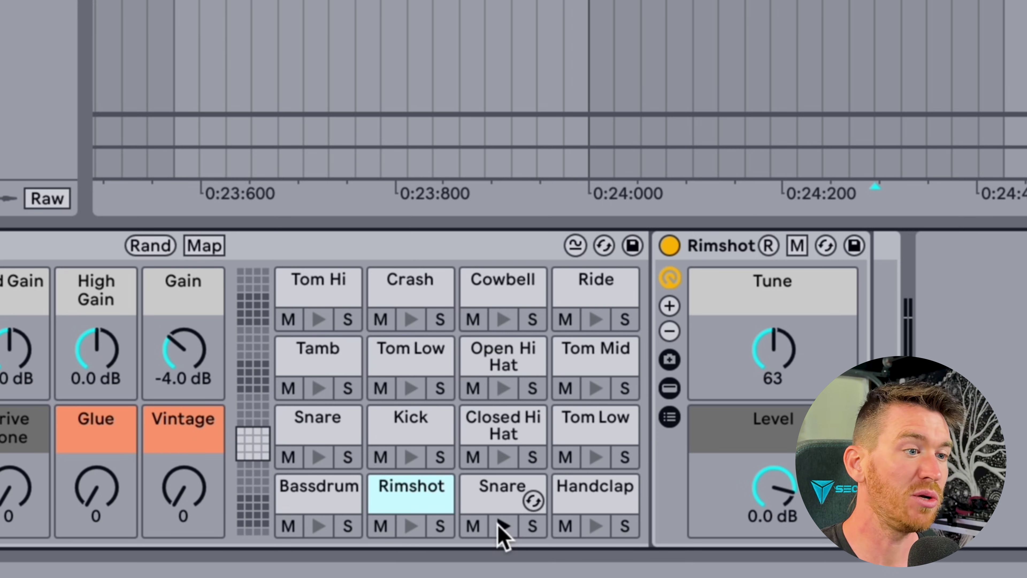
left_click(355, 509)
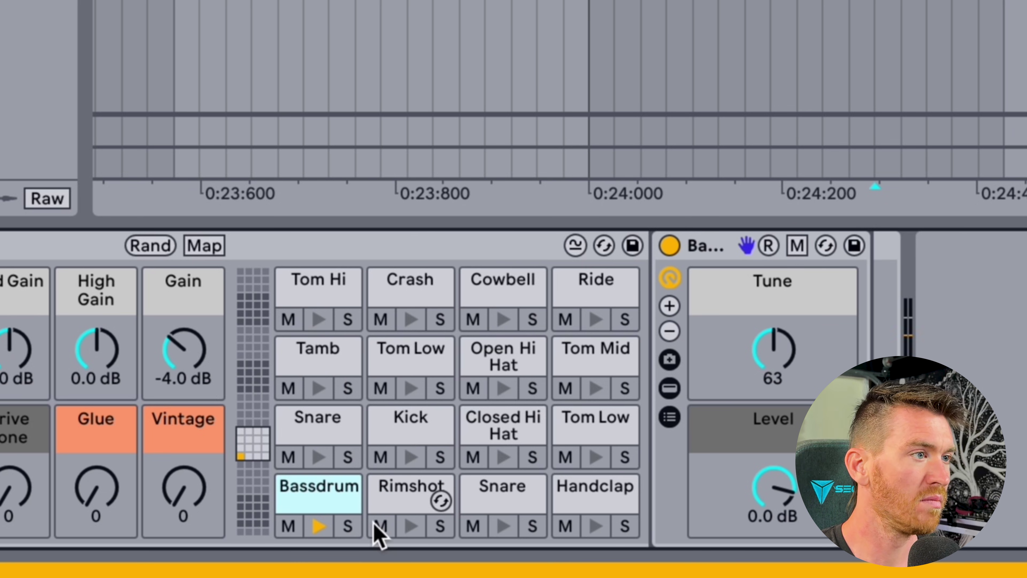
key("s")
key("f")
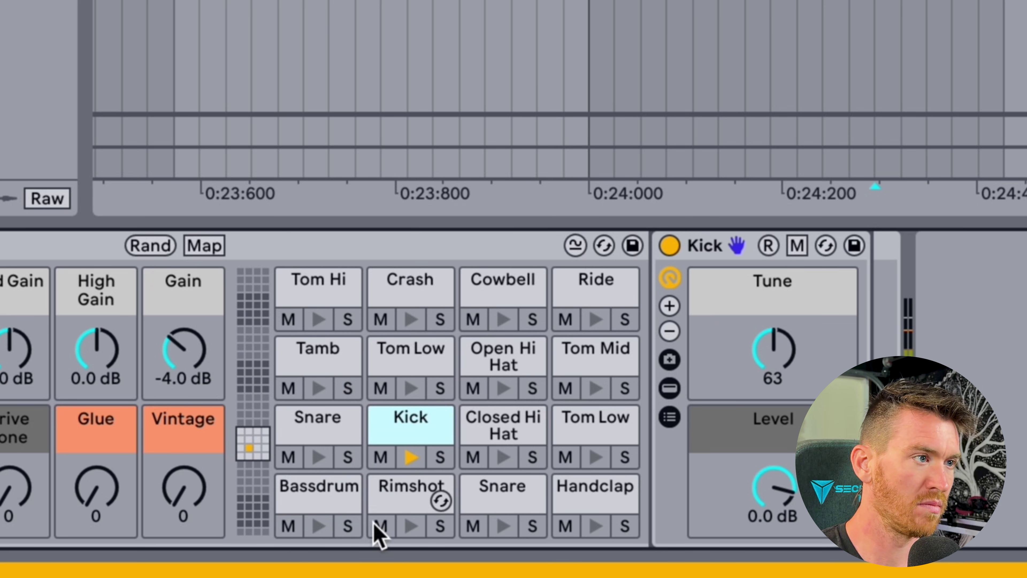
key("g")
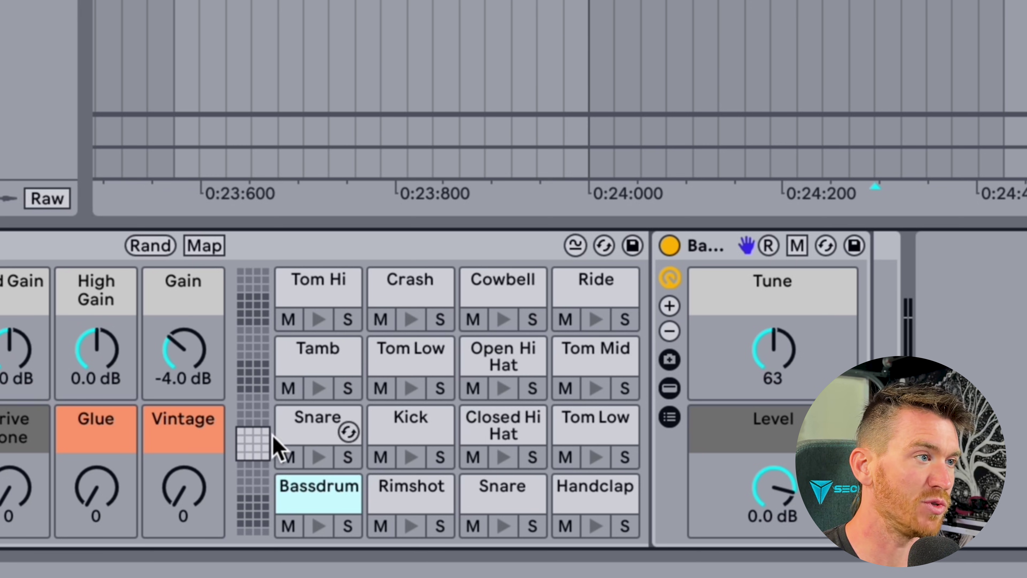
- View the Drum Rack's empty pads up to G8, return to the kit's loaded pads and play the Bassdrum
left_click_drag(267, 471, 262, 344)
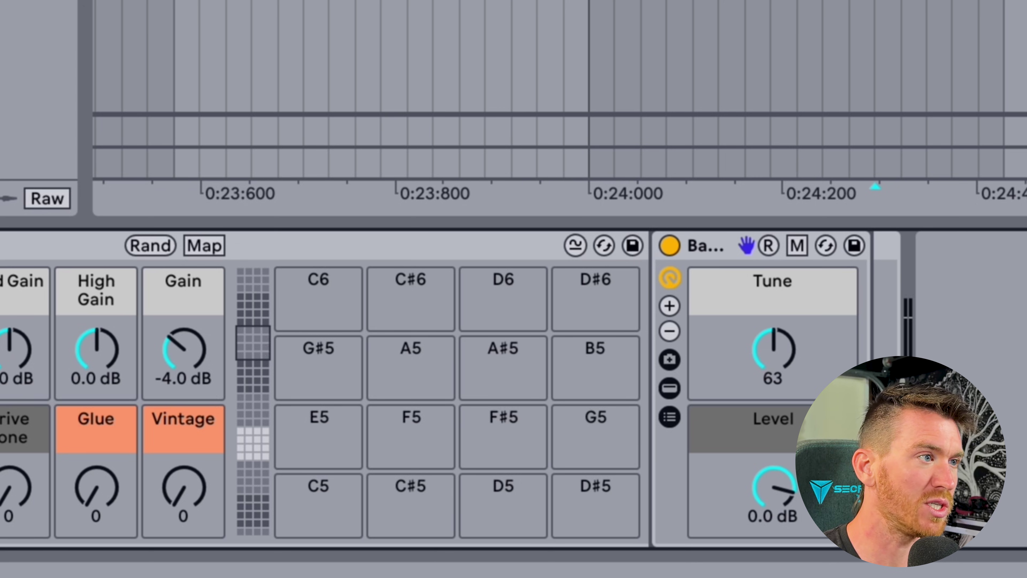
left_click_drag(267, 322, 257, 275)
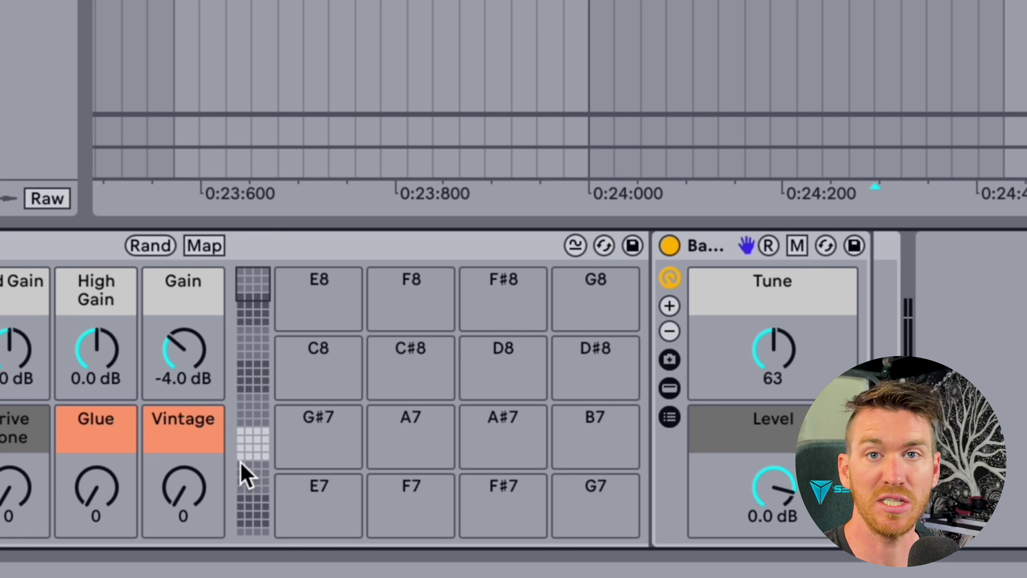
left_click_drag(259, 294, 252, 433)
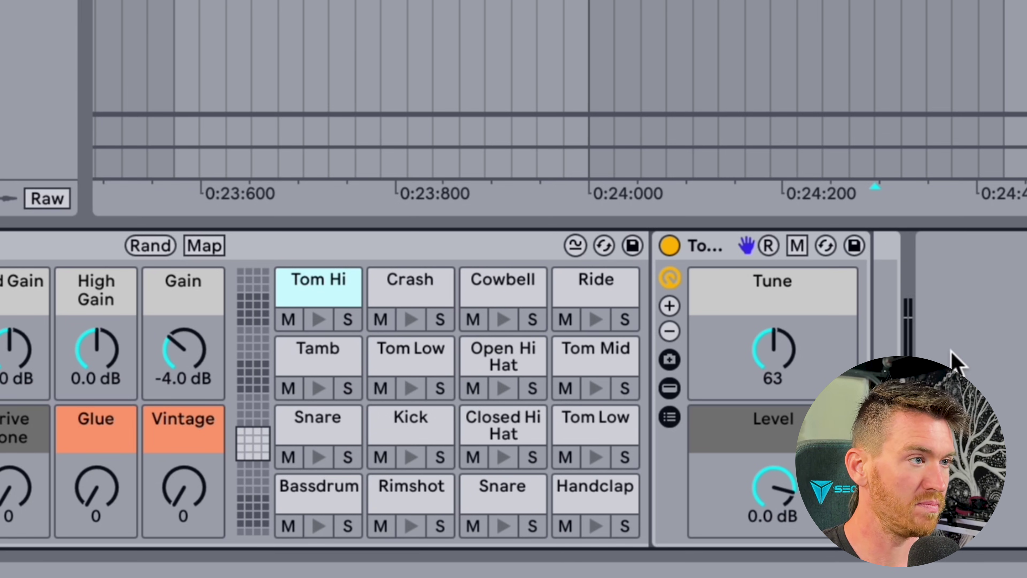
key("a")
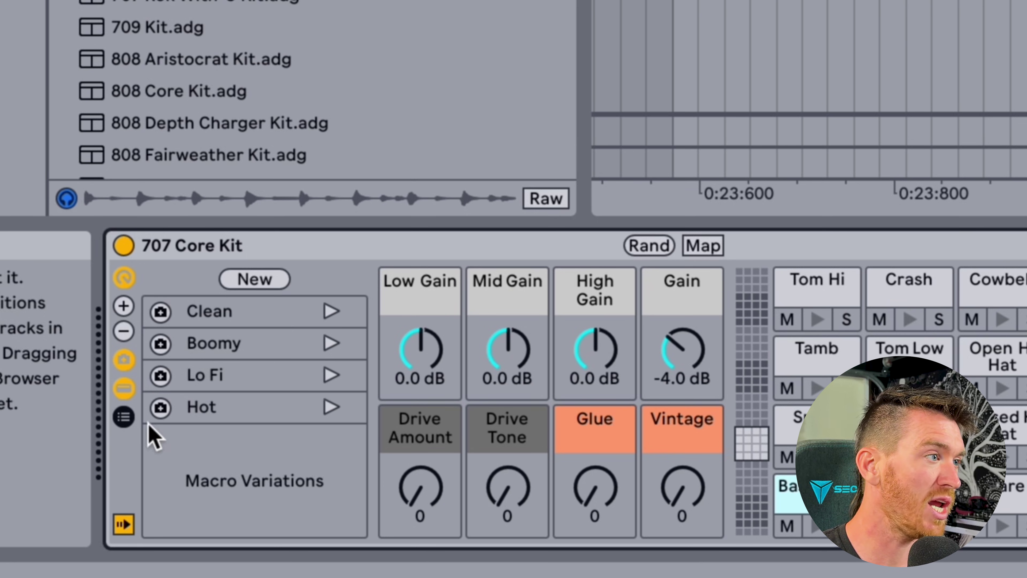
- Show the rack's chain list and set the Bassdrum chain's receive note to C3
left_click(124, 418)
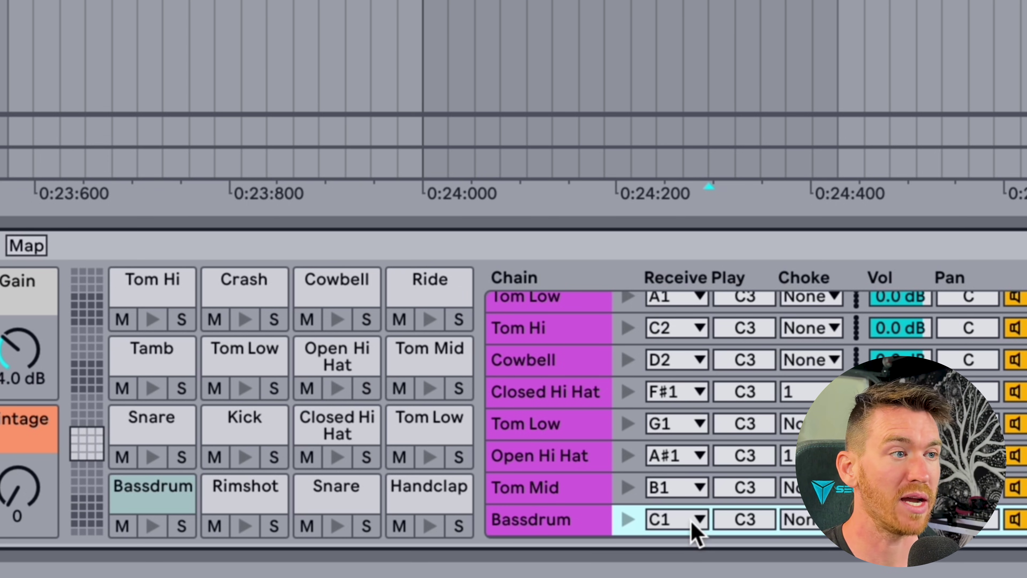
left_click(685, 528)
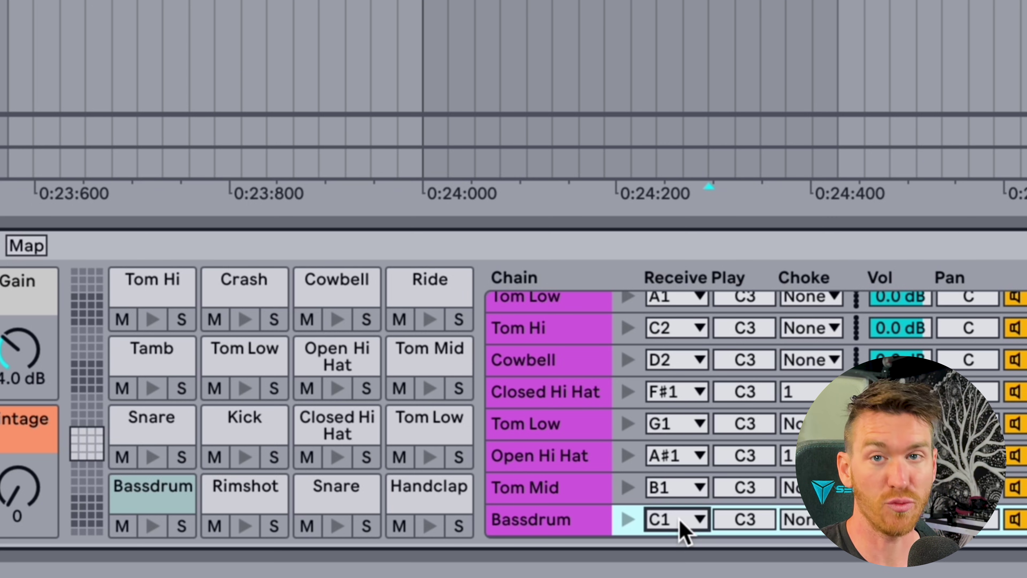
left_click(683, 522)
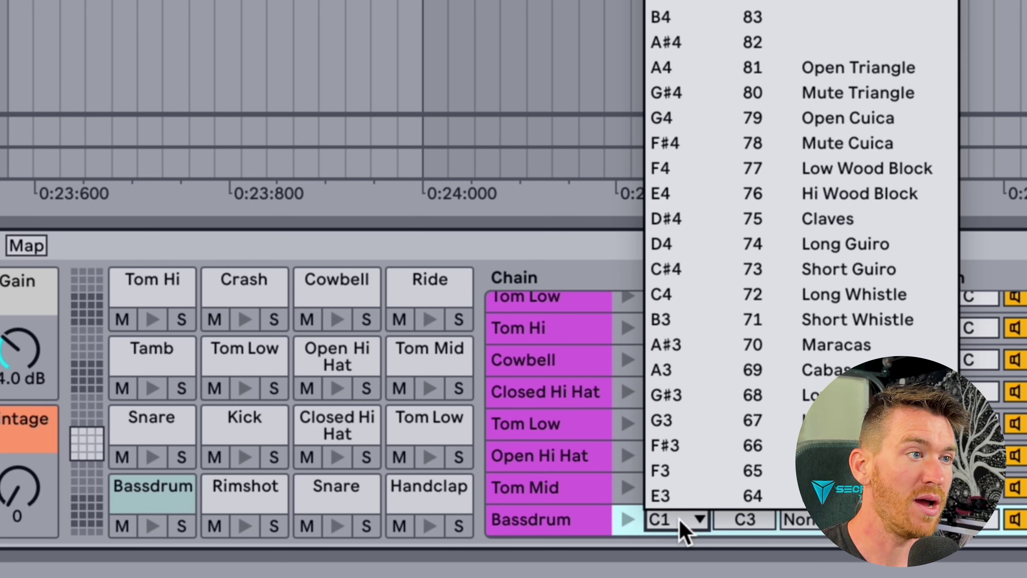
scroll(746, 312, "down", 5)
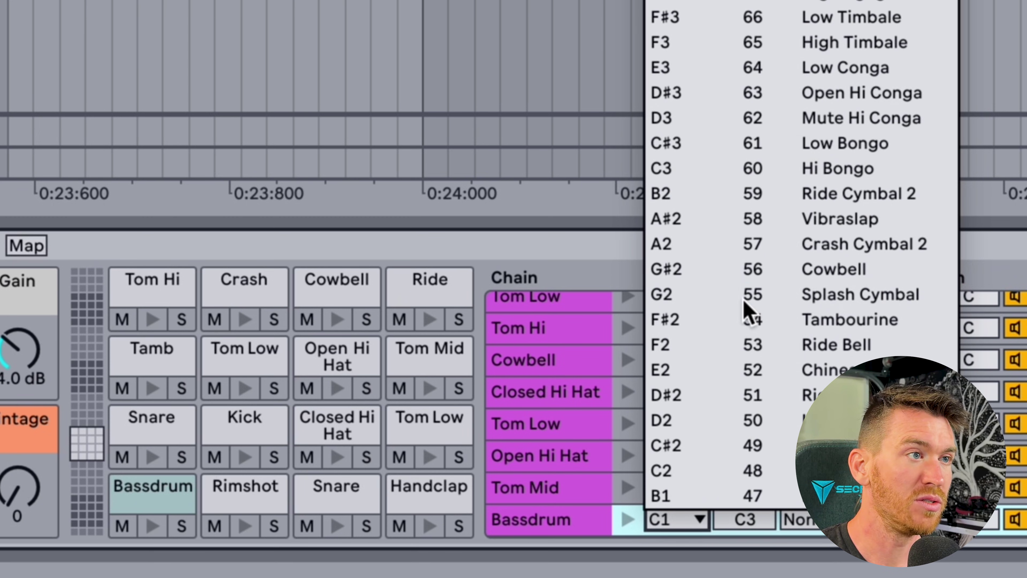
left_click(663, 165)
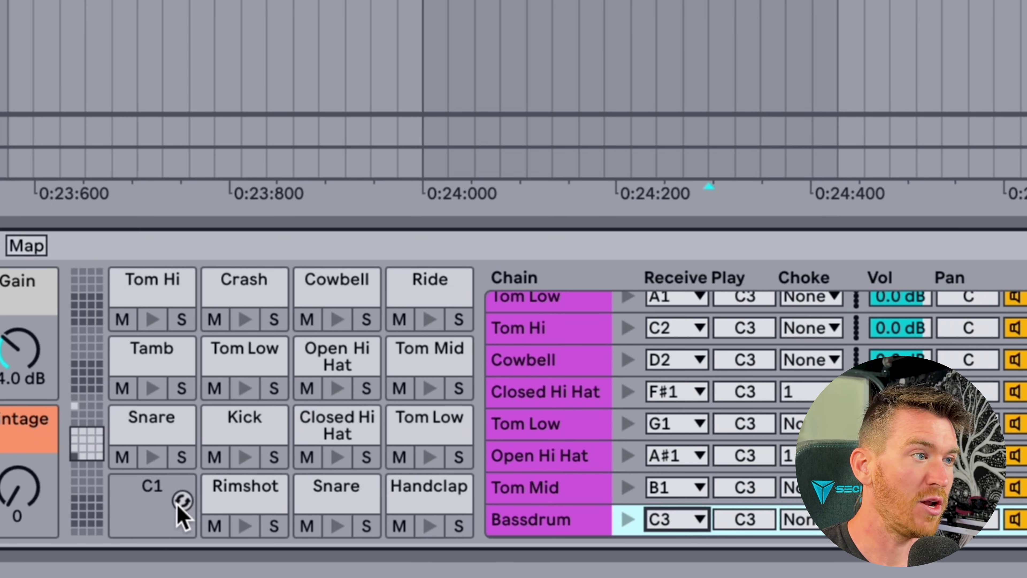
- Find the Bassdrum pad at C3, try playing it, and move it back to the C1 pad
left_click(129, 524)
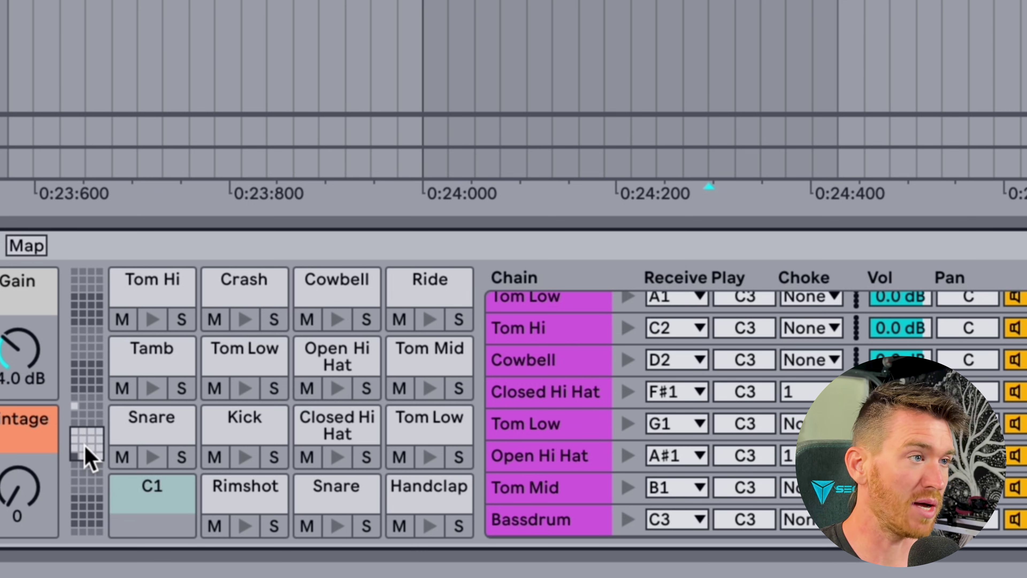
left_click_drag(90, 459, 85, 425)
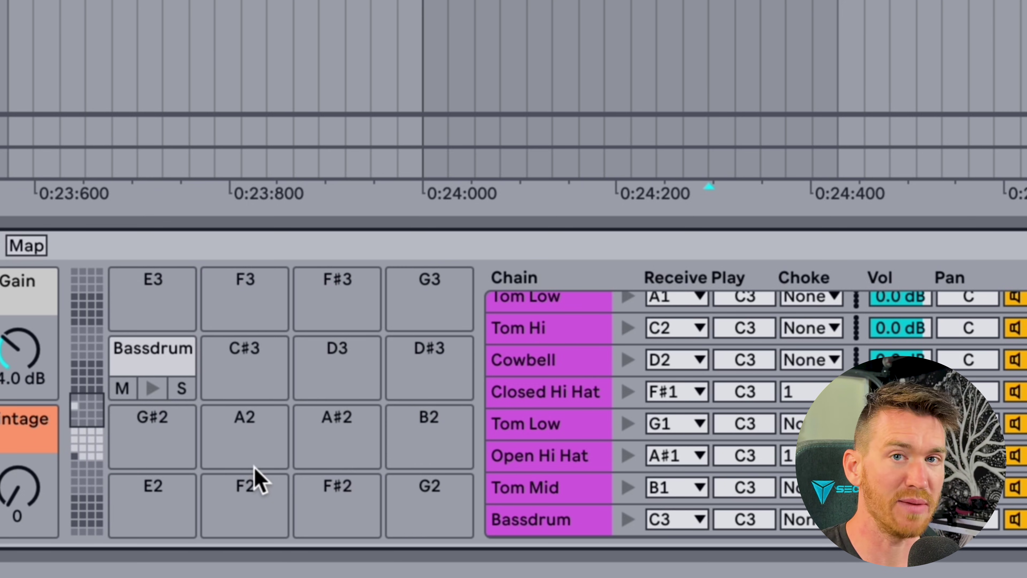
left_click_drag(149, 366, 177, 372)
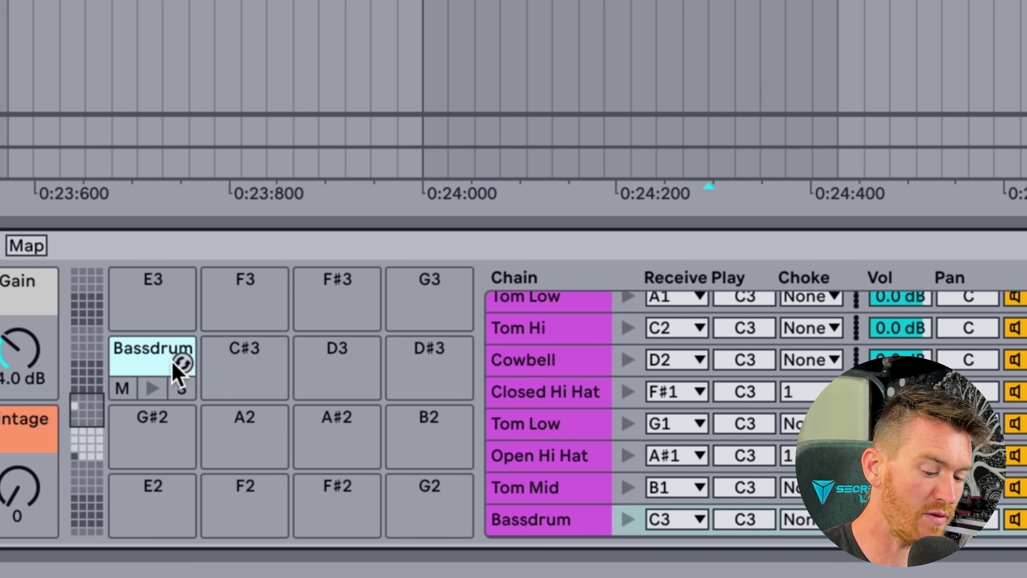
key("a")
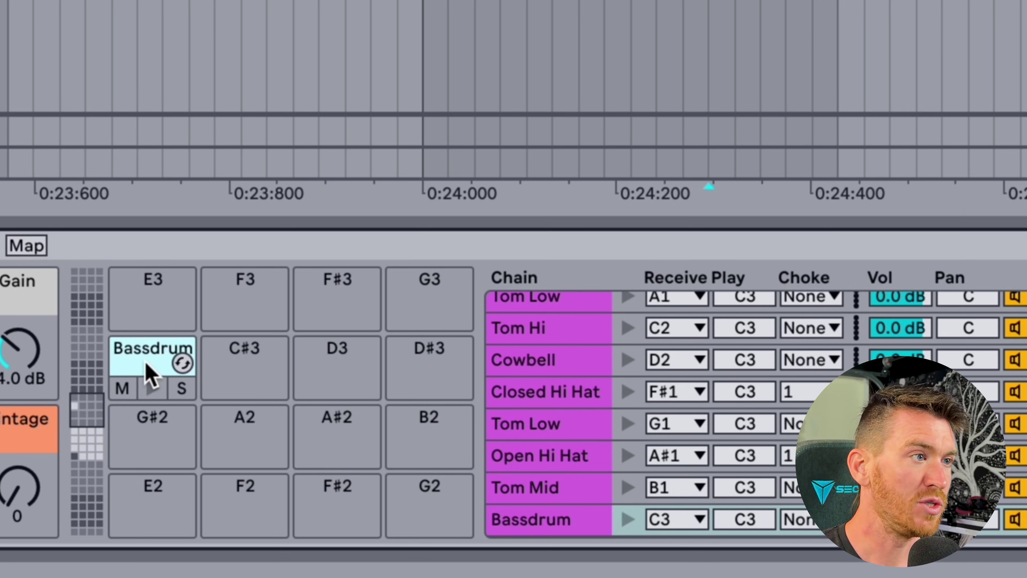
left_click_drag(149, 374, 156, 500)
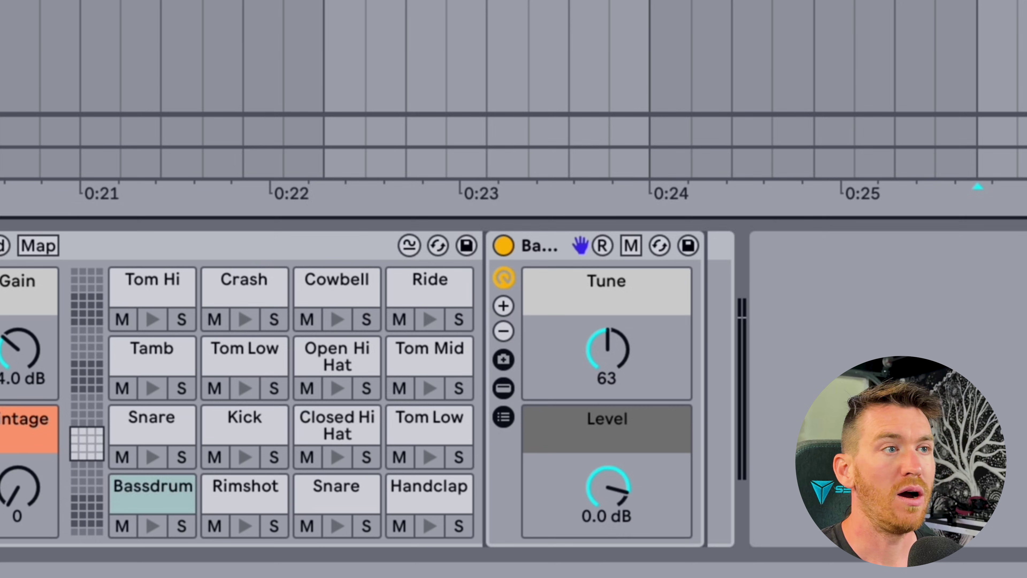
- Create a one-bar MIDI clip at bar 15 on the 707 Core Kit track
left_click(894, 89)
mouse_move(518, 114)
left_mouse_down()
mouse_move(634, 111)
mouse_move(621, 113)
left_mouse_up()
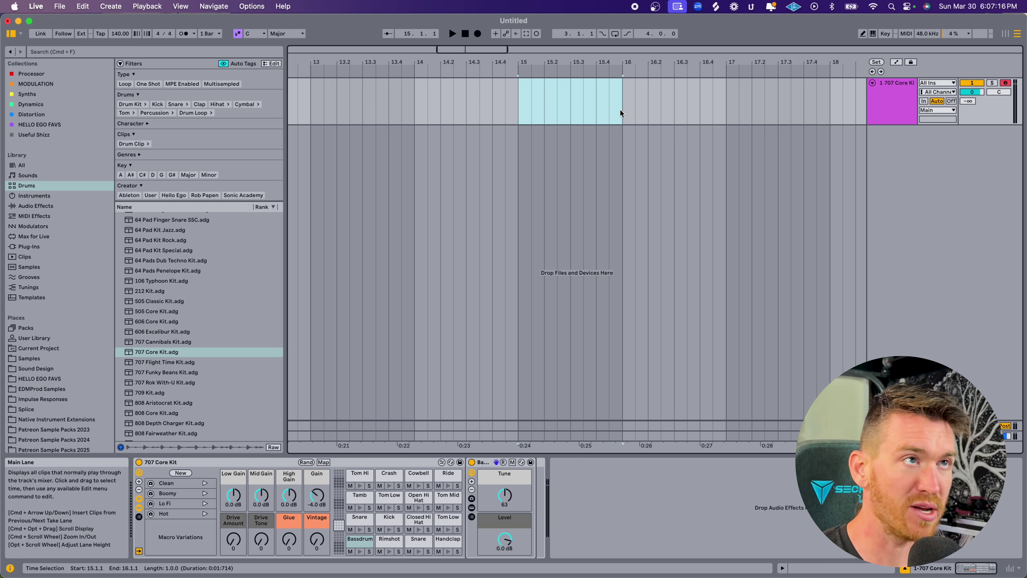
key("super+shift+m")
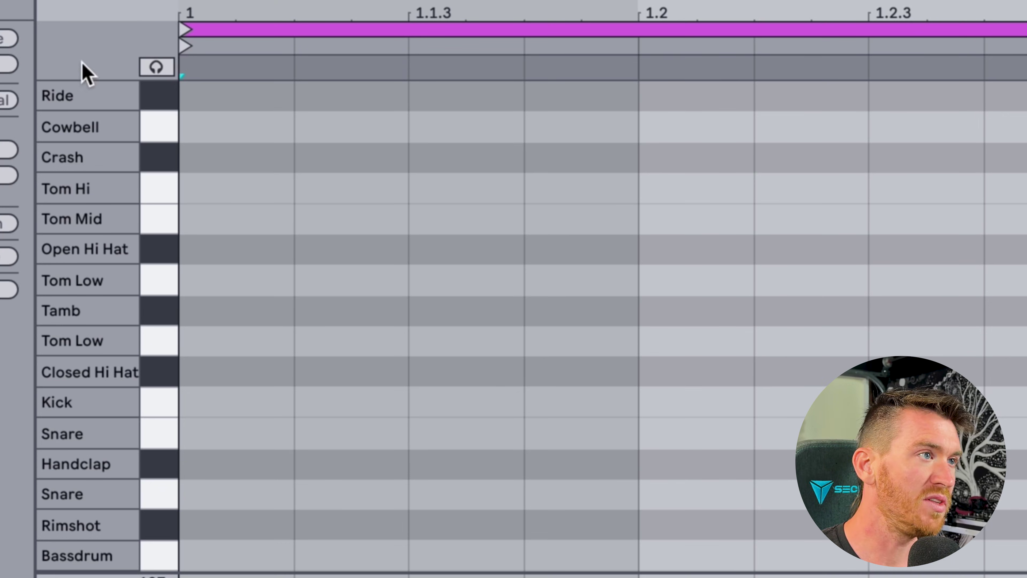
- Add sixteenth-length Bassdrum notes at 1, 1.2.3, 1.3 and 1.4.3 in the clip
left_click(233, 551)
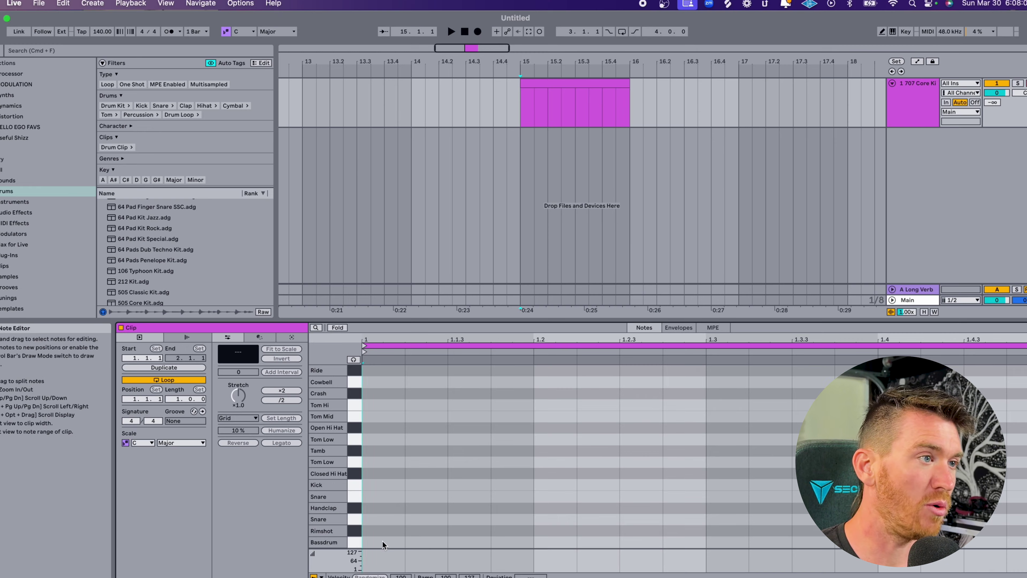
double_click(237, 555)
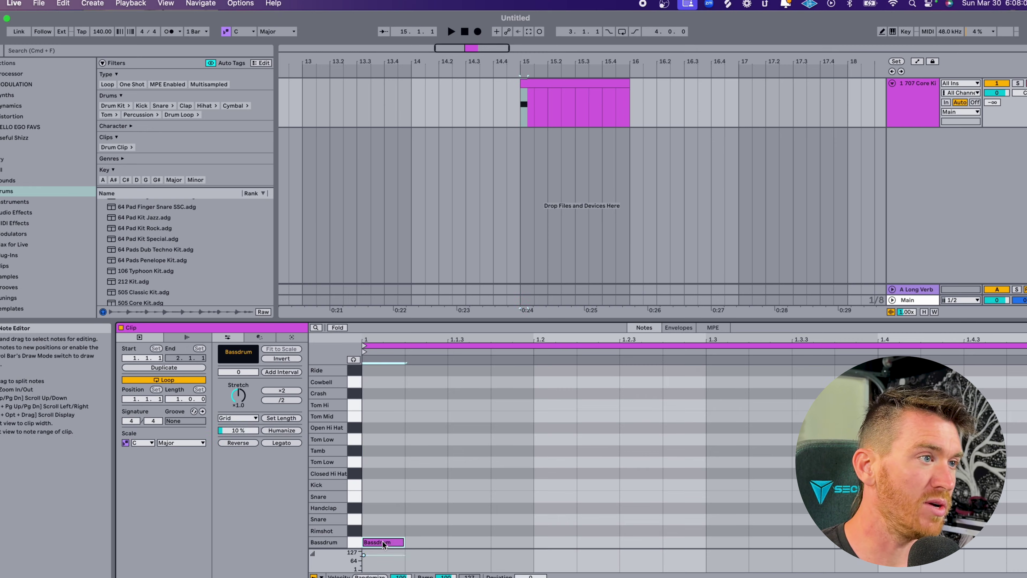
double_click(632, 542)
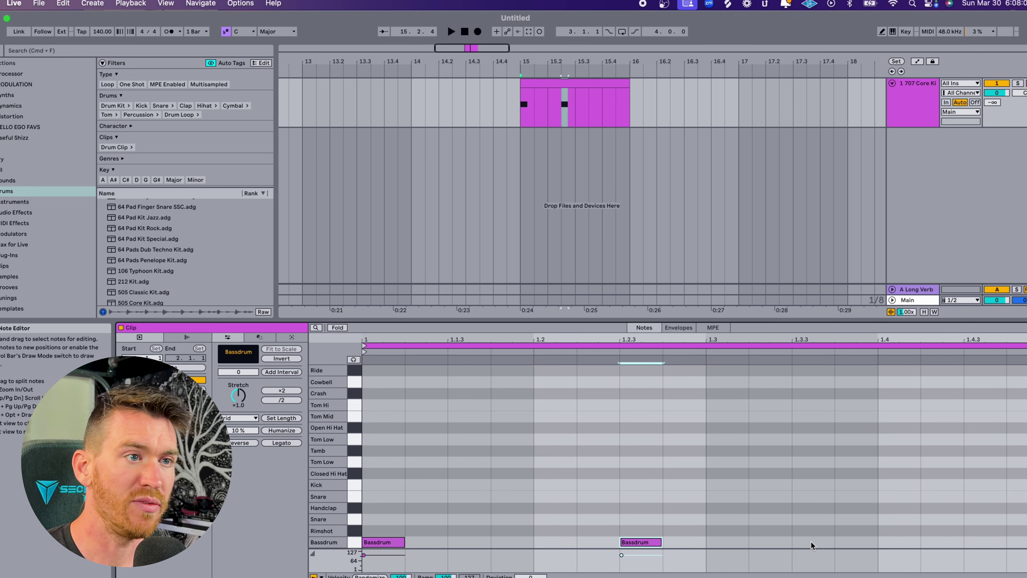
double_click(728, 542)
double_click(983, 543)
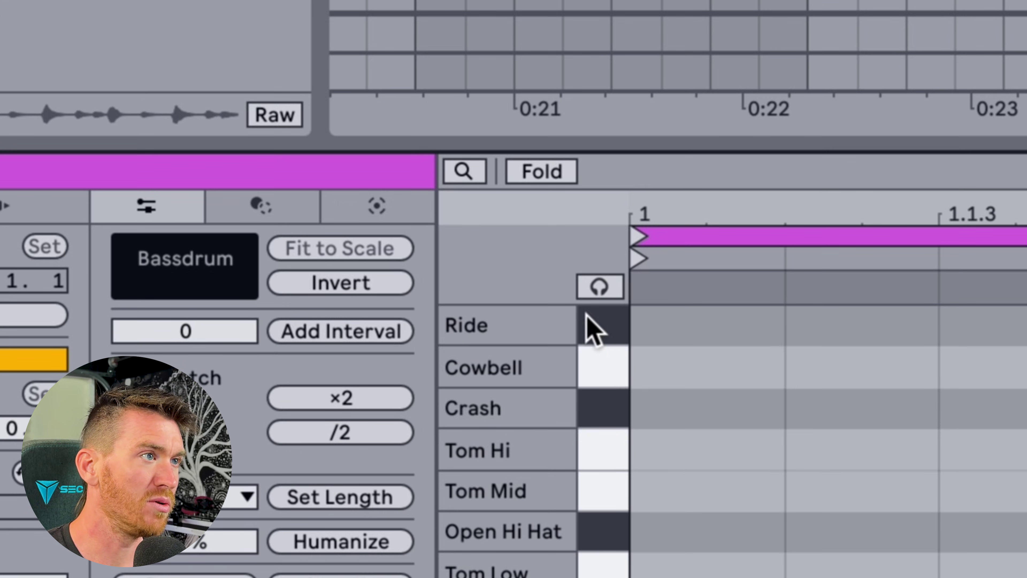
- Turn on note preview in the piano roll and add Snare notes at 1.2 and 1.4
left_click(612, 284)
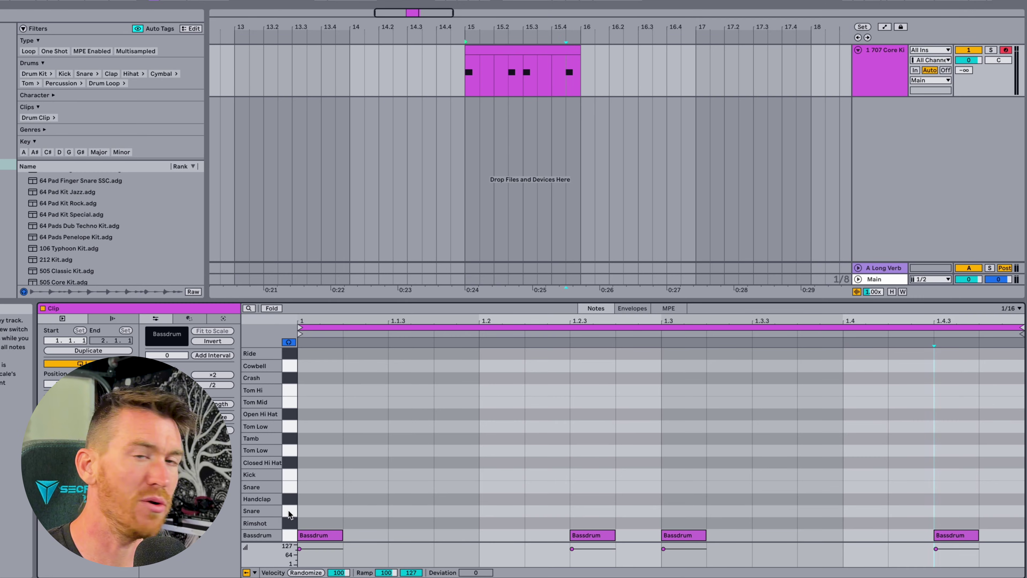
left_click(289, 510)
left_click(508, 511)
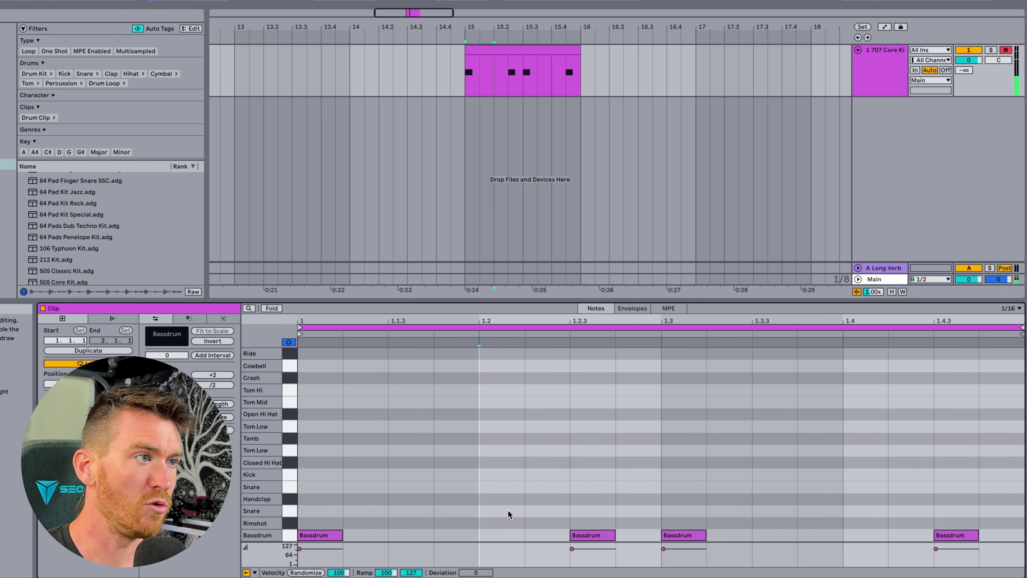
double_click(508, 511)
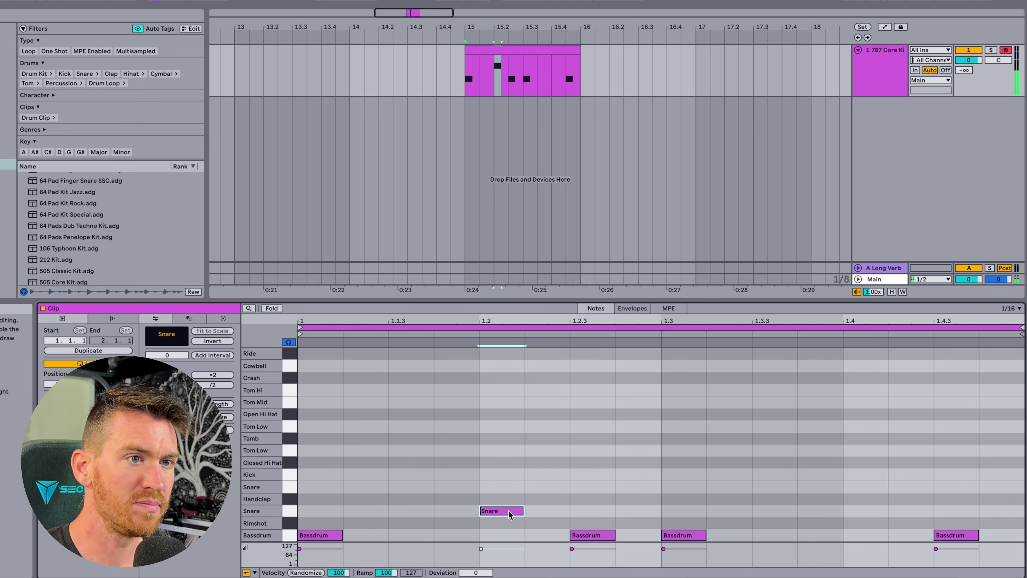
double_click(869, 507)
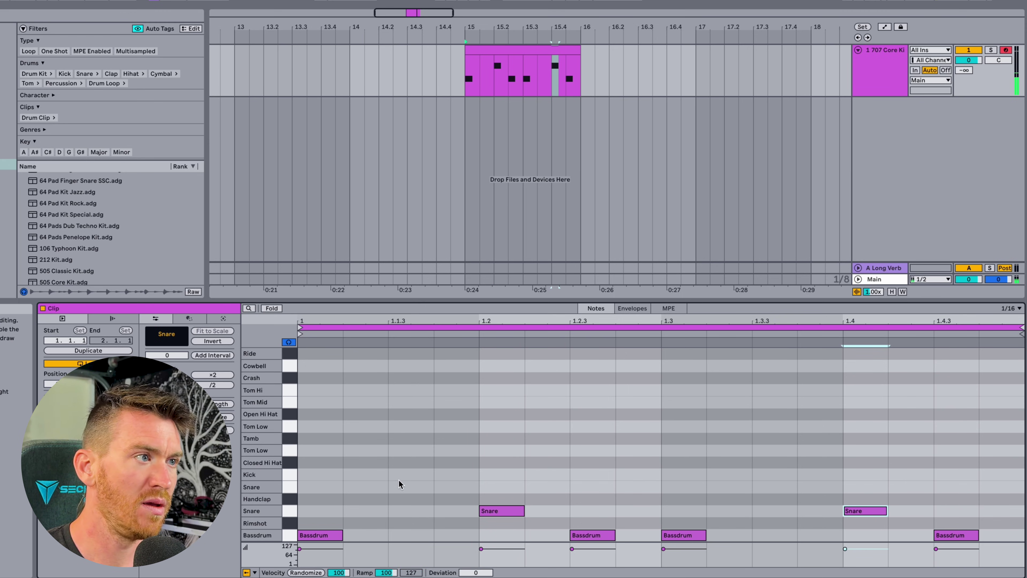
- Add Closed Hi Hat notes at 1 and 1.1.3 and duplicate the pair to fill the bar with eighth-note hits
left_click(288, 462)
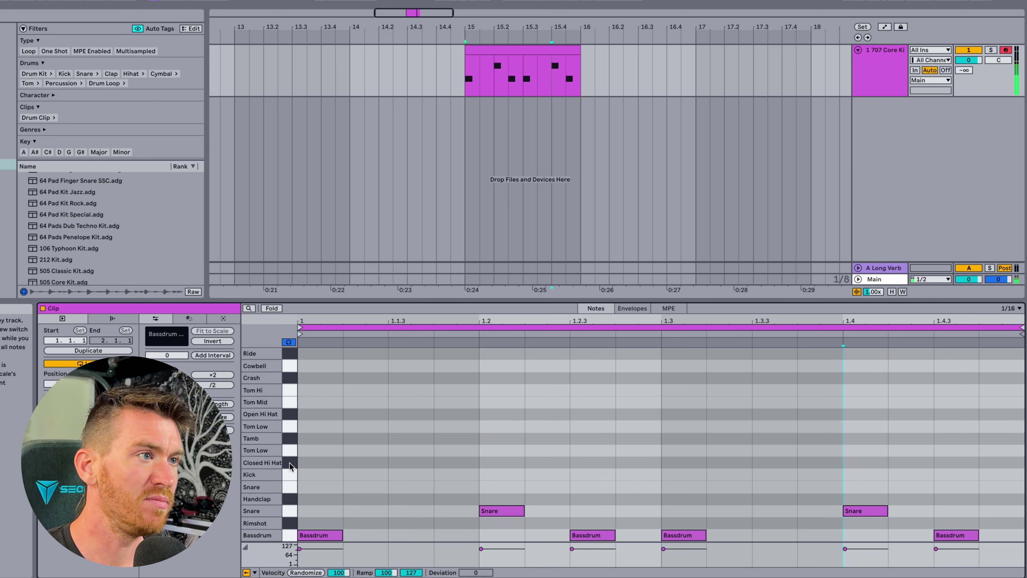
left_click(324, 462)
double_click(324, 463)
double_click(416, 464)
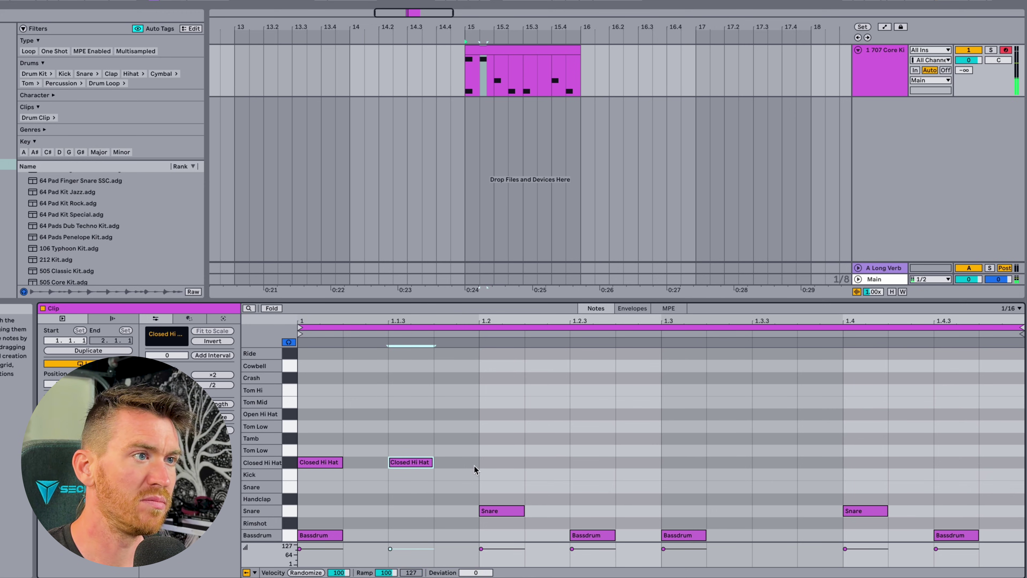
left_click(274, 465)
key("ctrl+d")
key("ctrl+d")
key("ctrl+d")
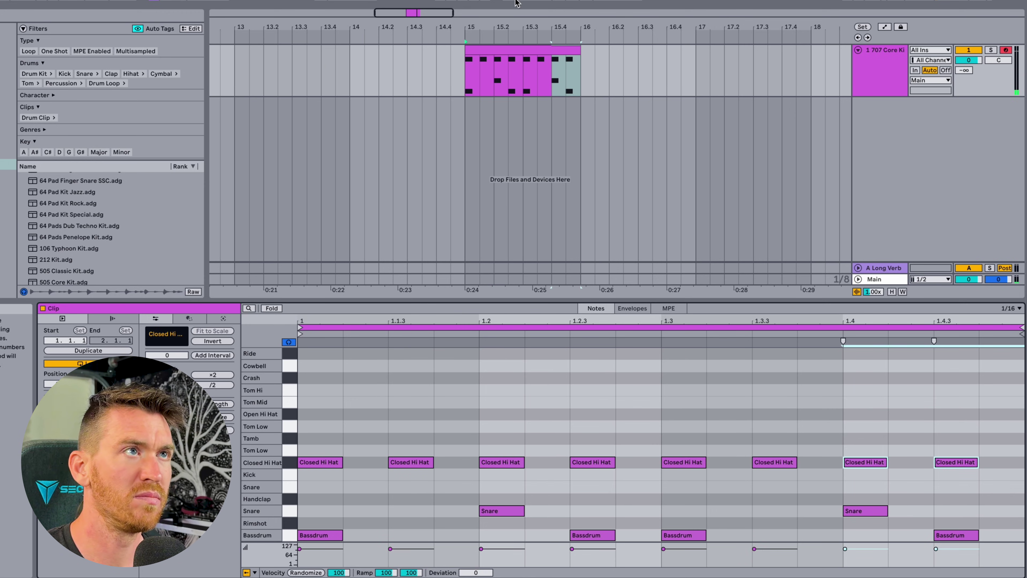
- Set the arrangement loop to the one-bar drum clip at bar 15 and play it back
left_click(522, 52)
key("ctrl+l")
key("space")
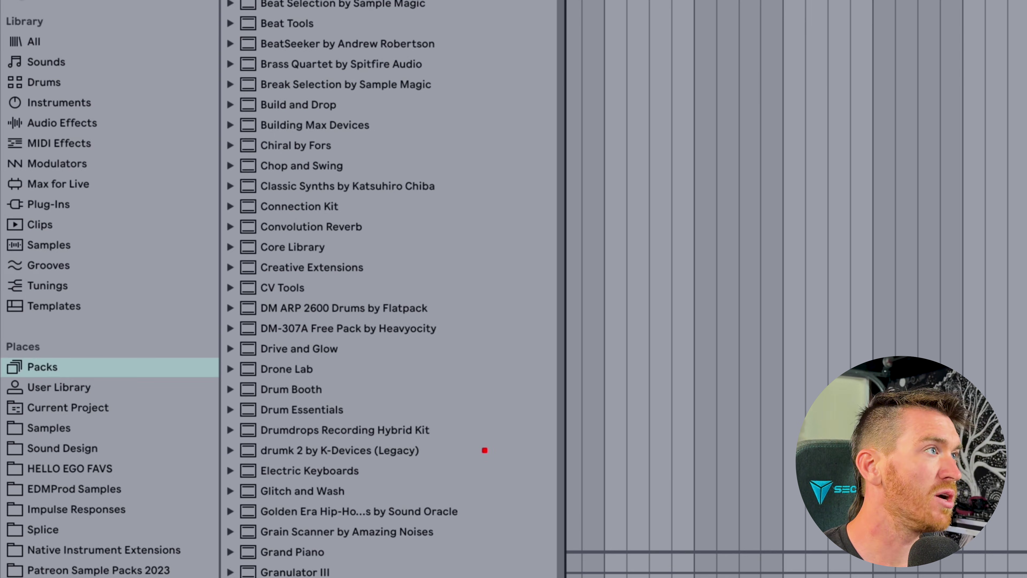
- Load an empty Drum Rack from the Drums library onto its own MIDI track
left_click(45, 83)
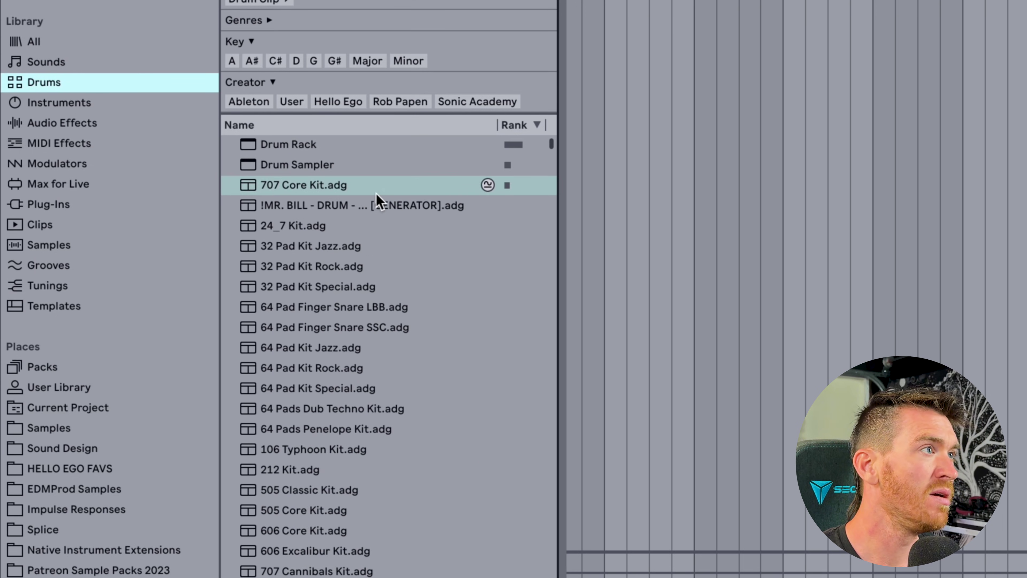
left_click(340, 144)
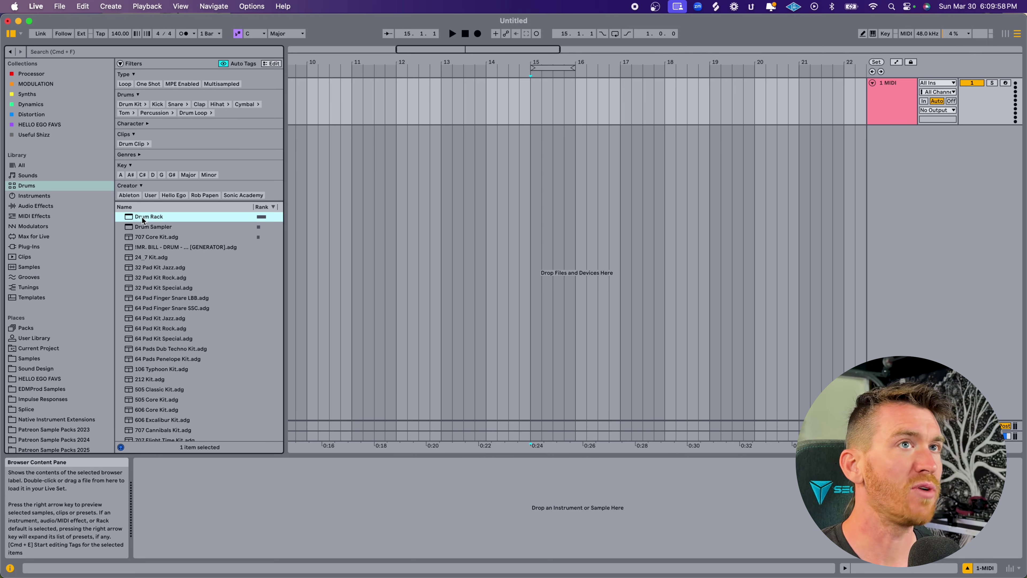
left_click_drag(143, 220, 600, 107)
left_click(901, 98)
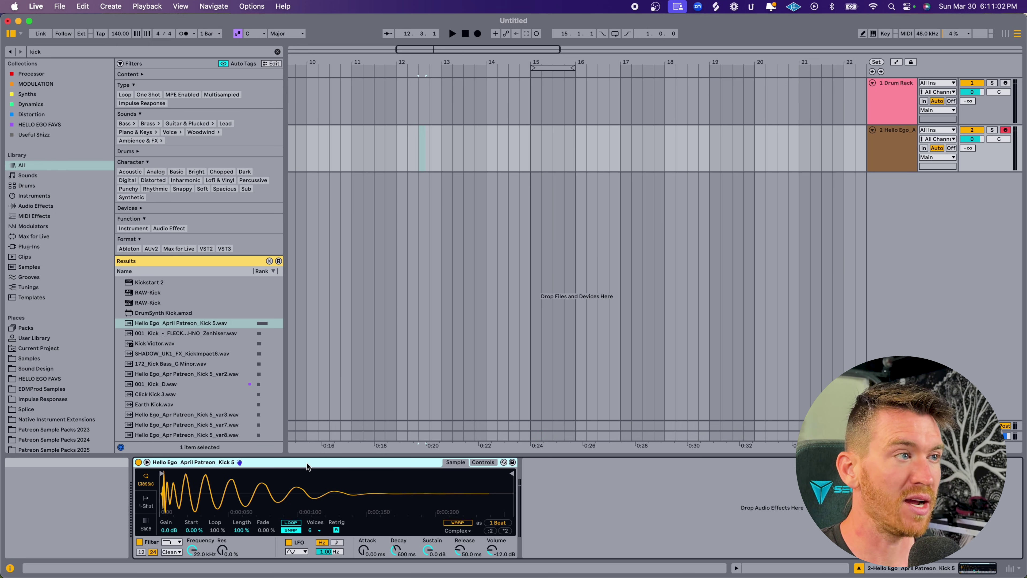
- Group the Hello Ego_April Patreon_Kick 5 Simpler into a Drum Rack and preview its kick pad
right_click(292, 465)
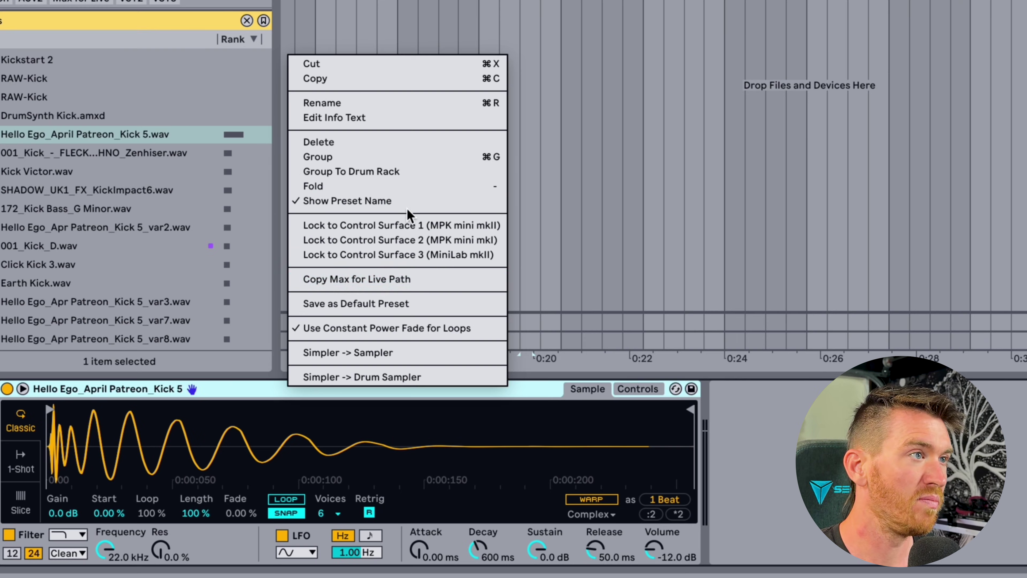
left_click(341, 172)
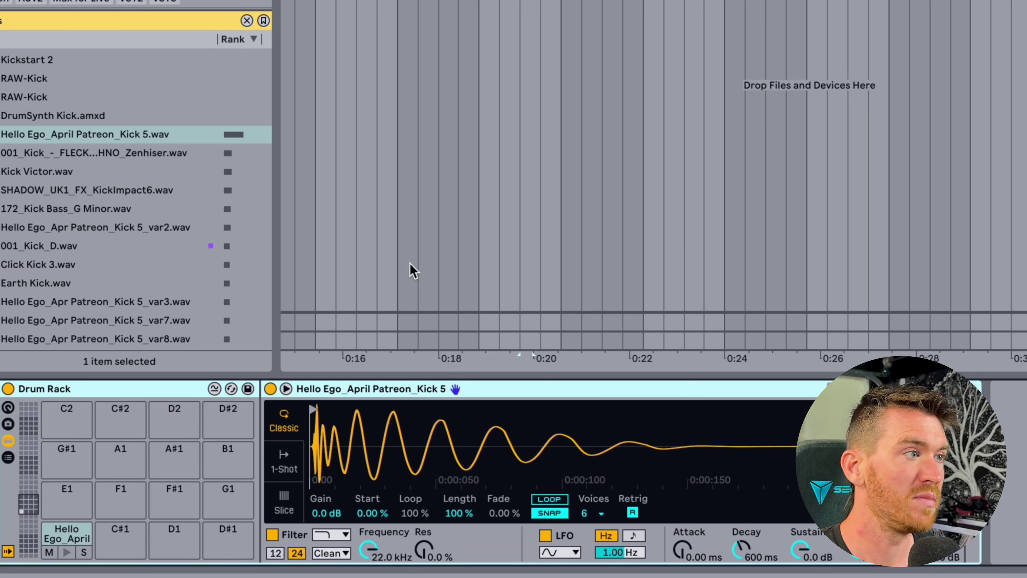
left_click(65, 551)
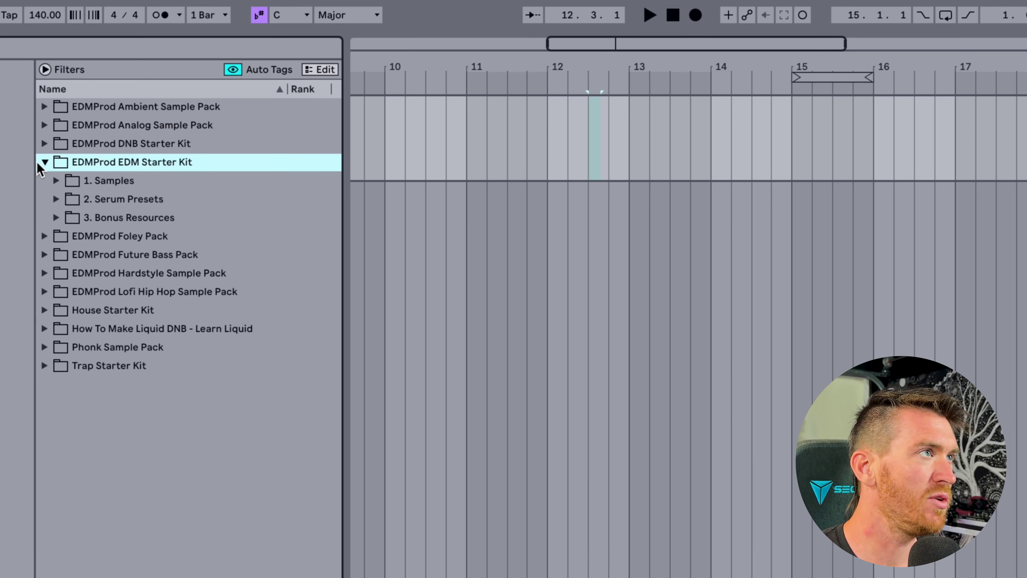
- Browse the EDMProd EDM Starter Kit's Drums samples and place artsea 909 kick.wav on the Drum Rack's C1 pad
left_click(127, 124)
left_click(66, 200)
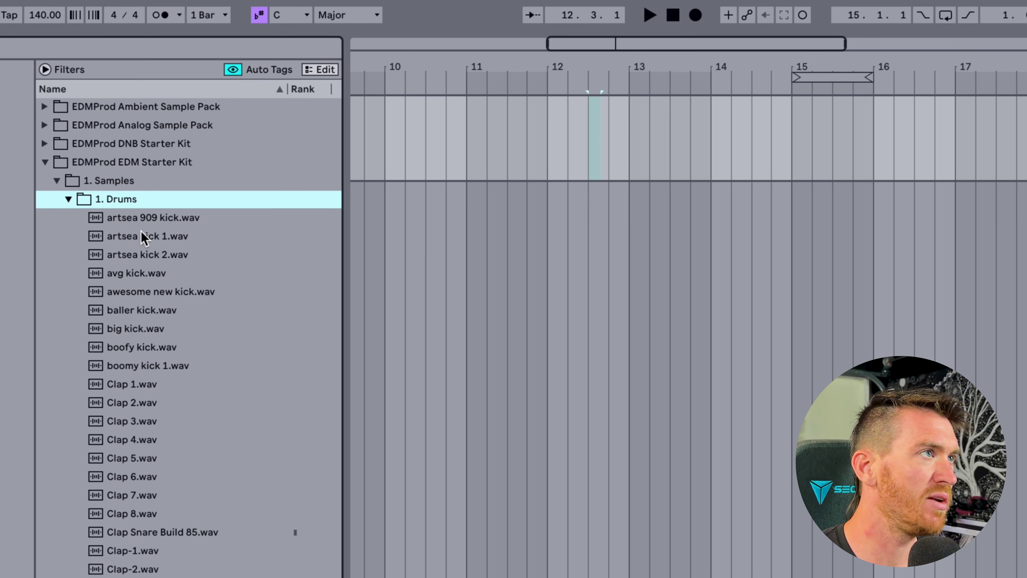
left_click(160, 218)
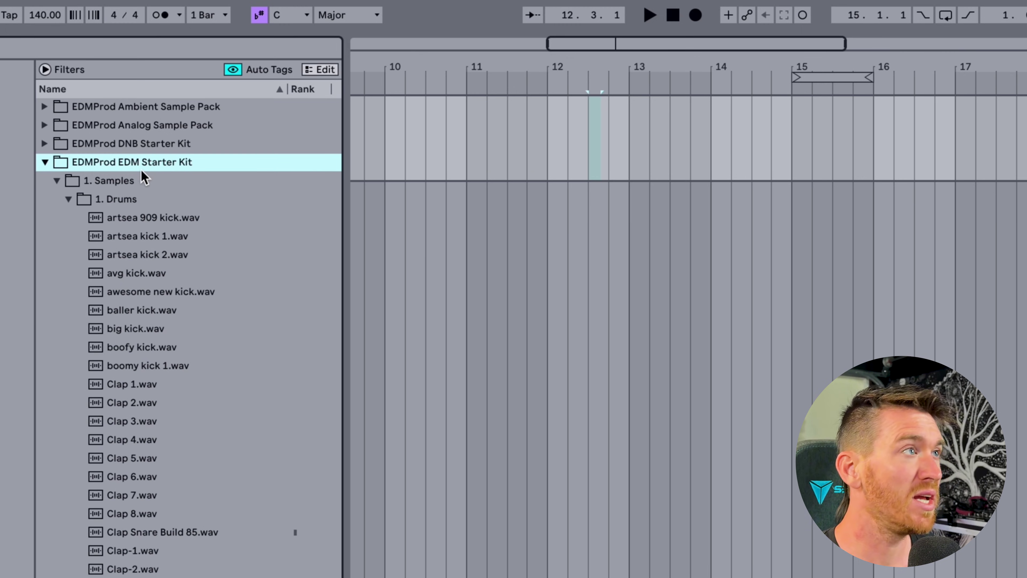
key("Left")
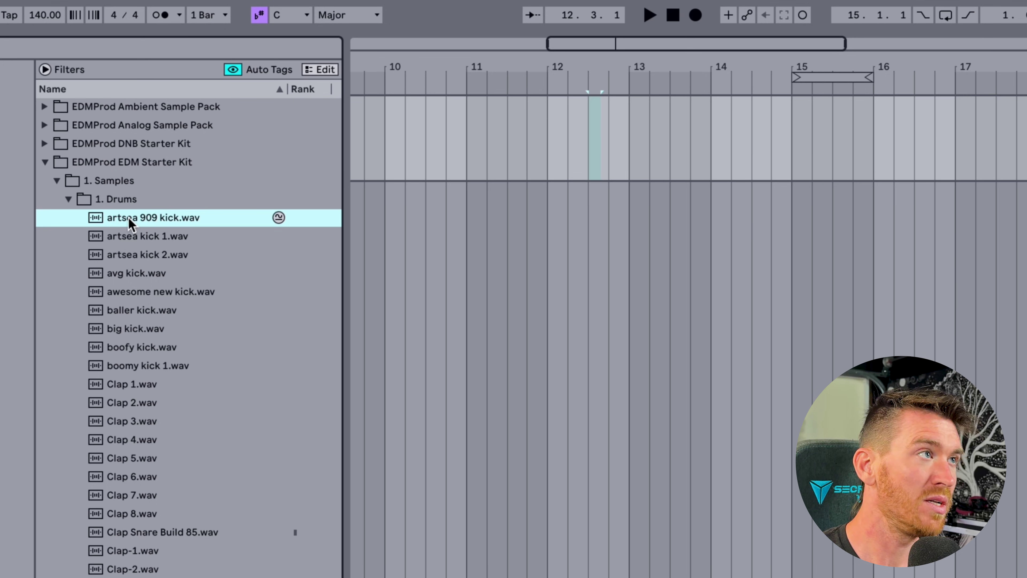
left_click_drag(129, 218, 167, 544)
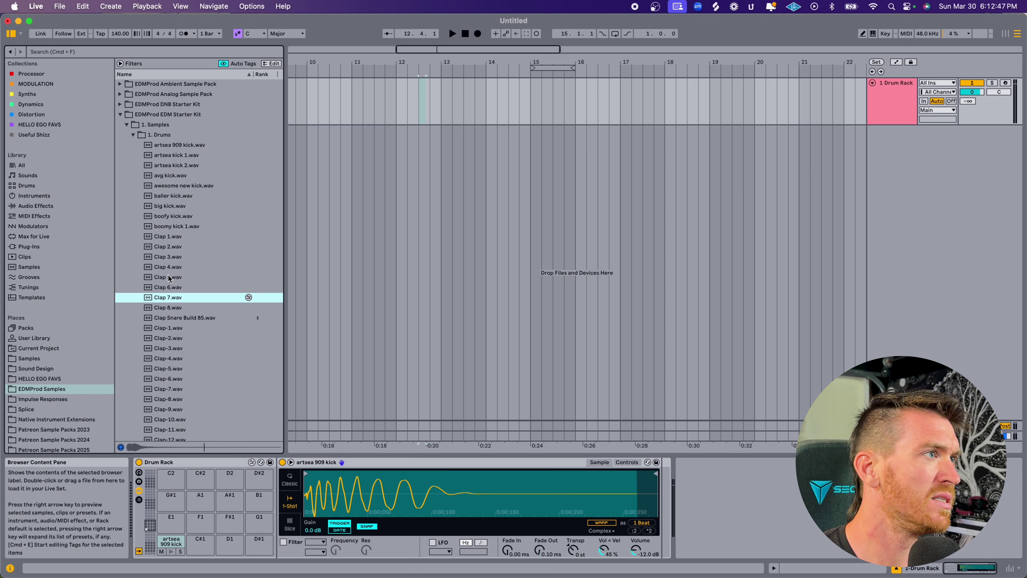
- Place Clap 7 on pad D#1, Hat 4 on F#1 and Open Hat 9 on F1 of the Drum Rack
left_click(158, 205)
left_click_drag(157, 207, 170, 499)
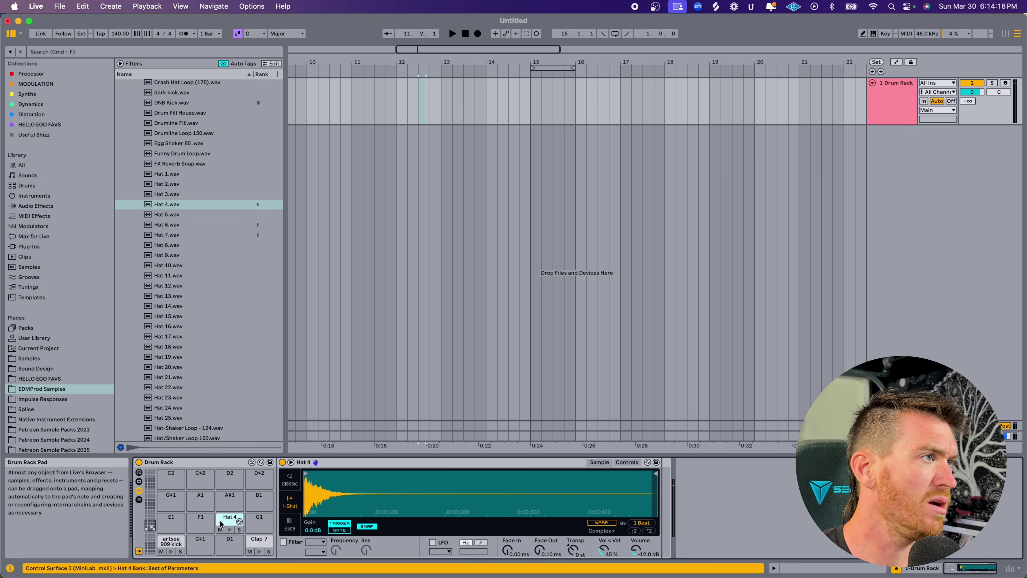
left_click_drag(174, 273, 198, 522)
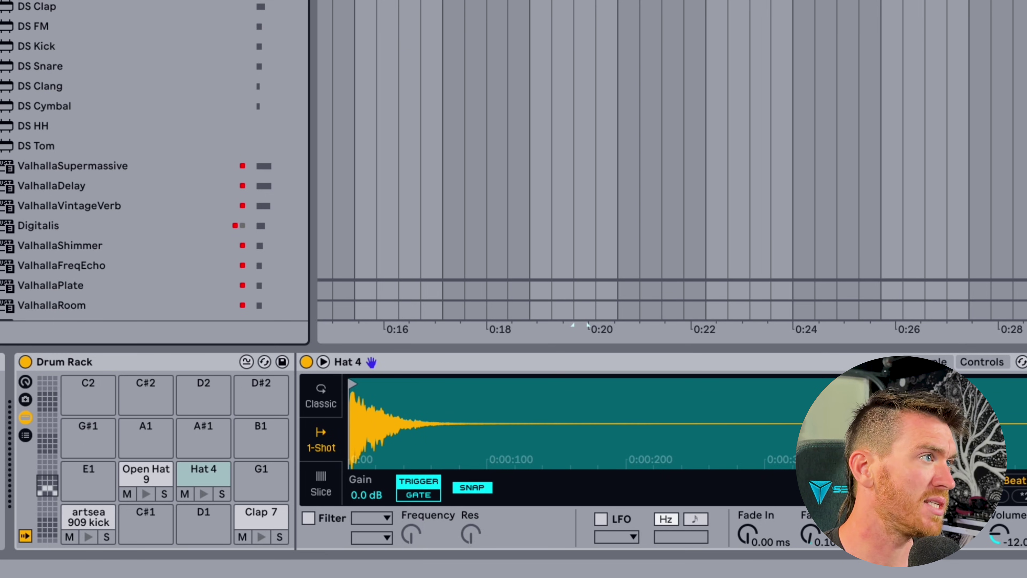
- Add DS Snare to pad D1, preview it, and set Tone to 76%, Decay to 15.7% and Tune to 92.2%
left_click_drag(34, 71, 192, 532)
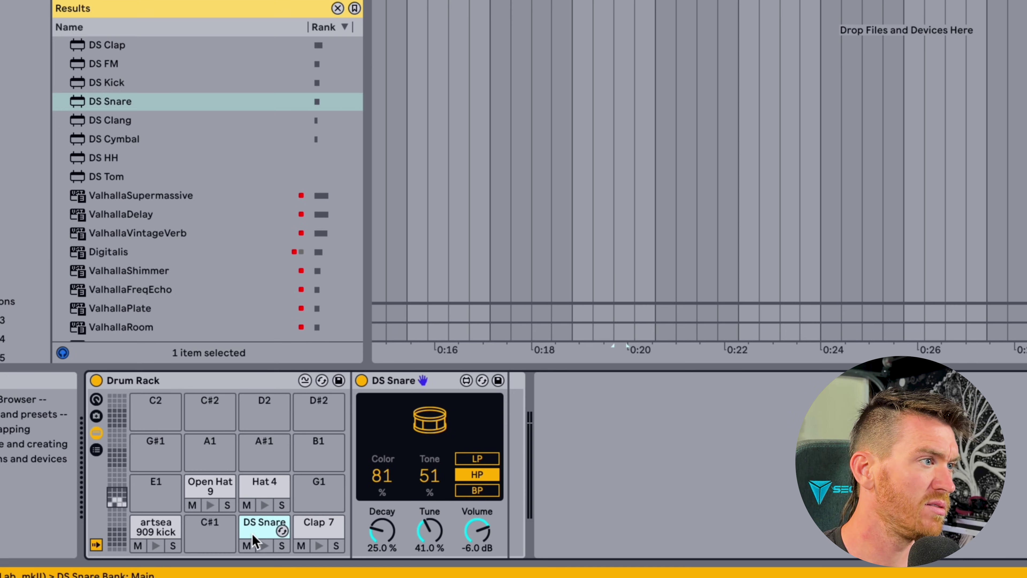
left_click(264, 546)
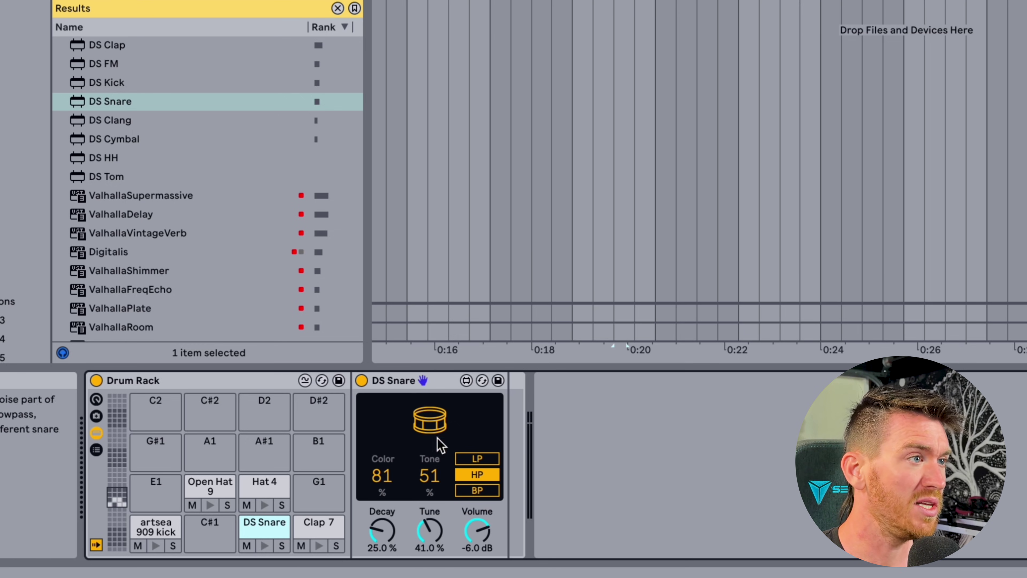
left_click(396, 384)
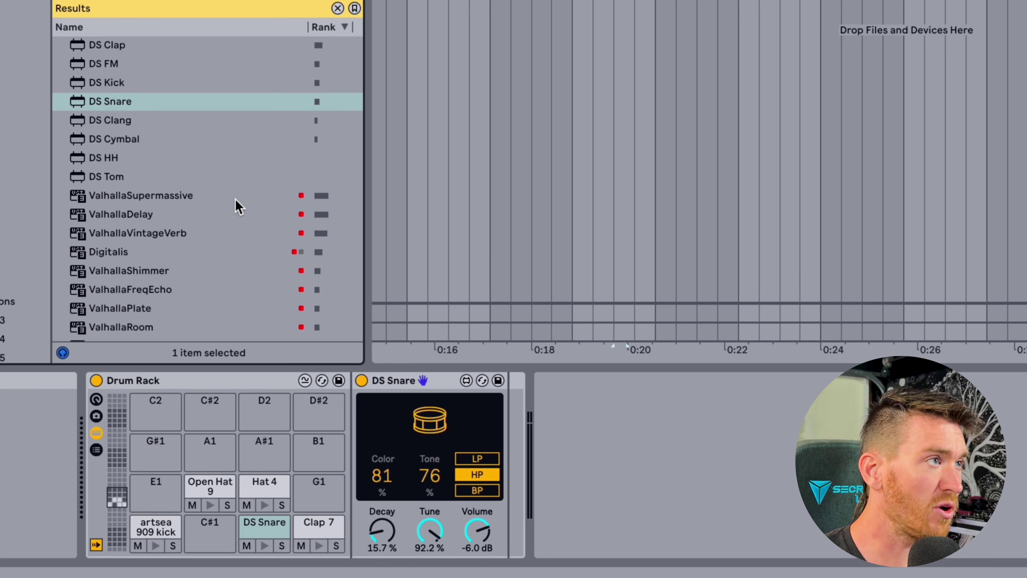
- Try the Kick 3 plug-in on the empty C#1 pad and undo the addition
type("kick")
left_click_drag(103, 101, 209, 533)
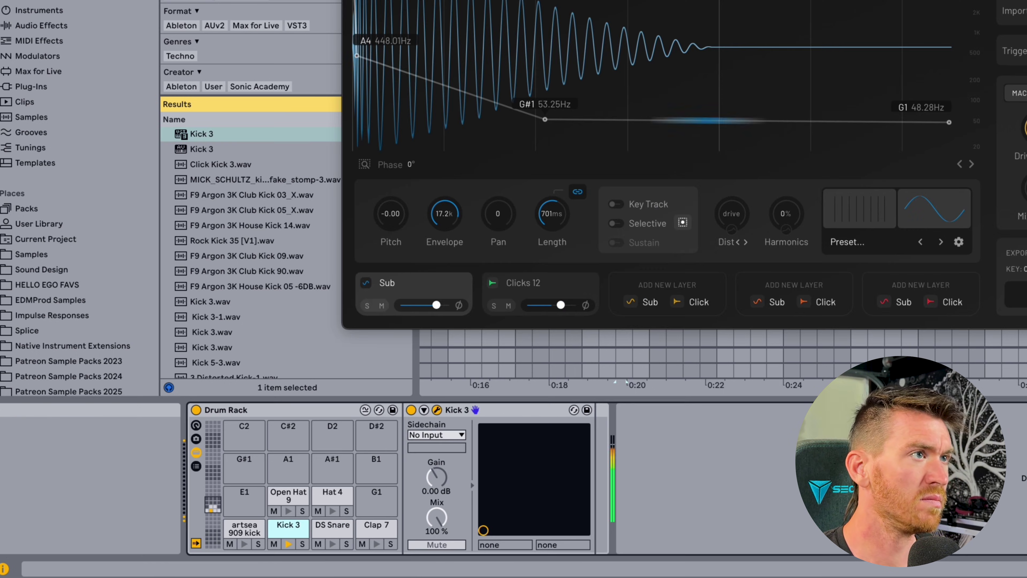
key("super+z")
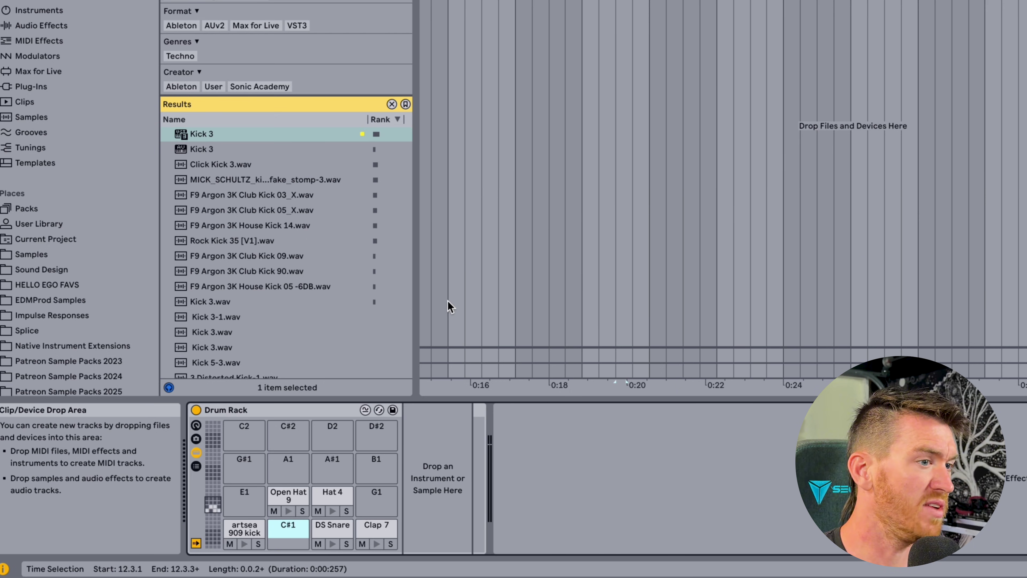
- Search the browser for reverb, add Hybrid Reverb to the Clap 7 pad and preview the clap
left_click(289, 497)
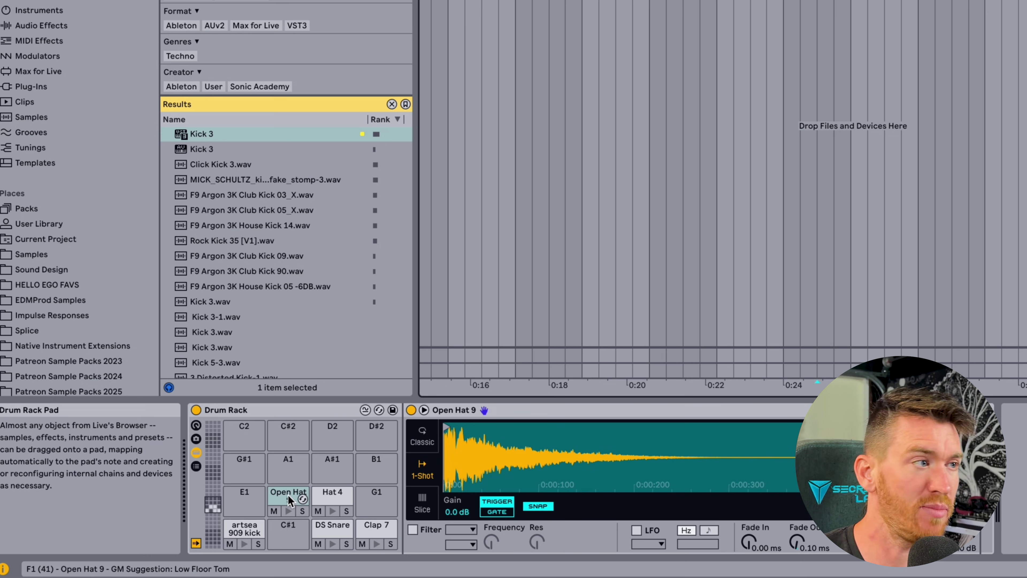
key("super+f")
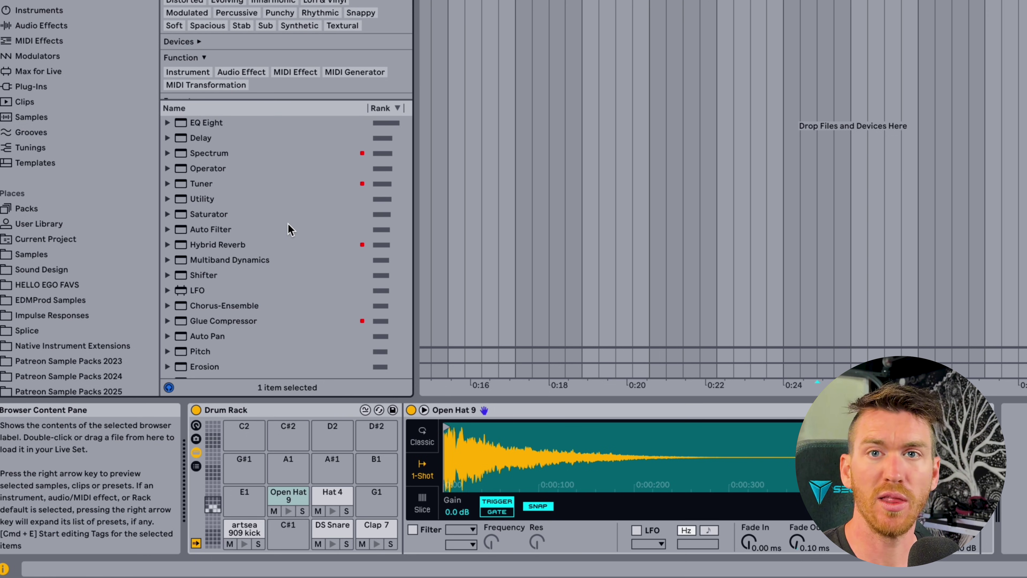
type("reverb")
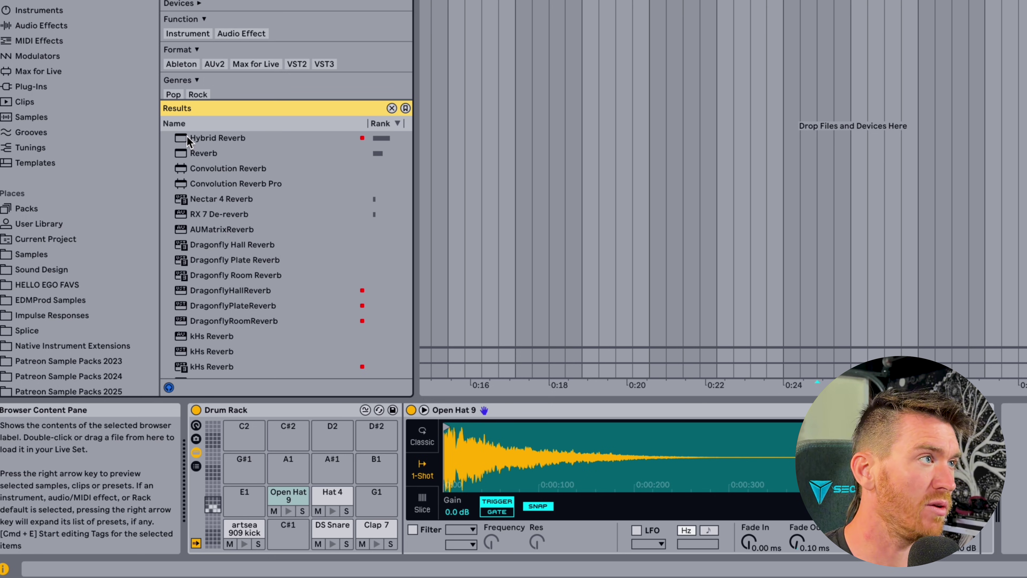
left_click_drag(188, 142, 375, 532)
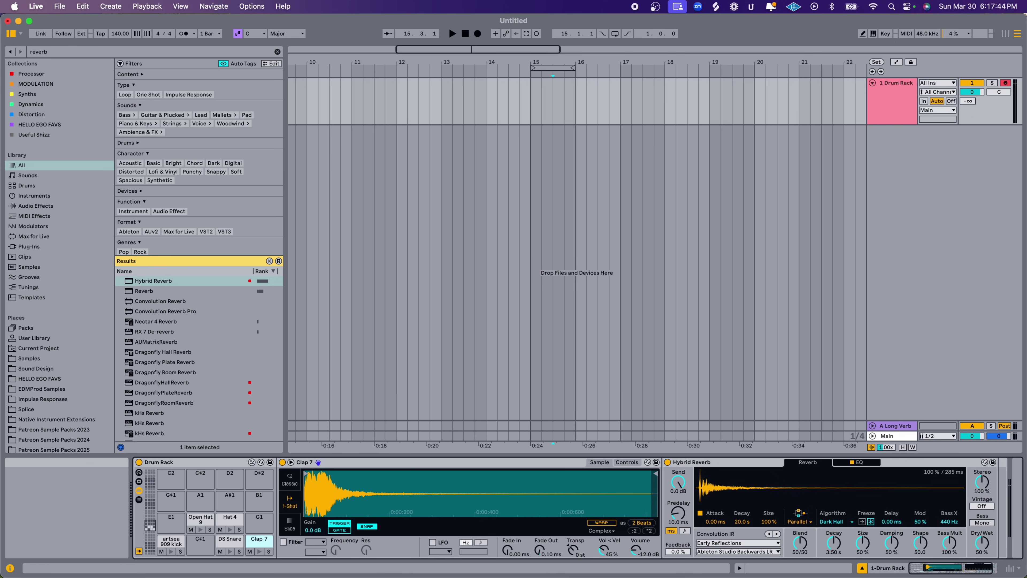
left_click(259, 552)
left_click(259, 552)
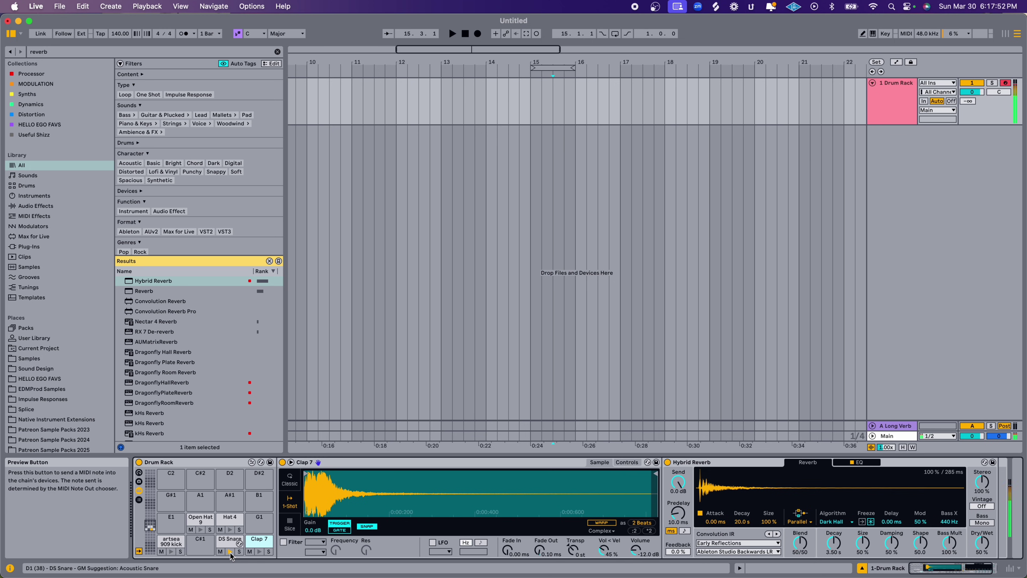
- Preview the DS Snare pad and add the Delay effect to it
left_click(231, 555)
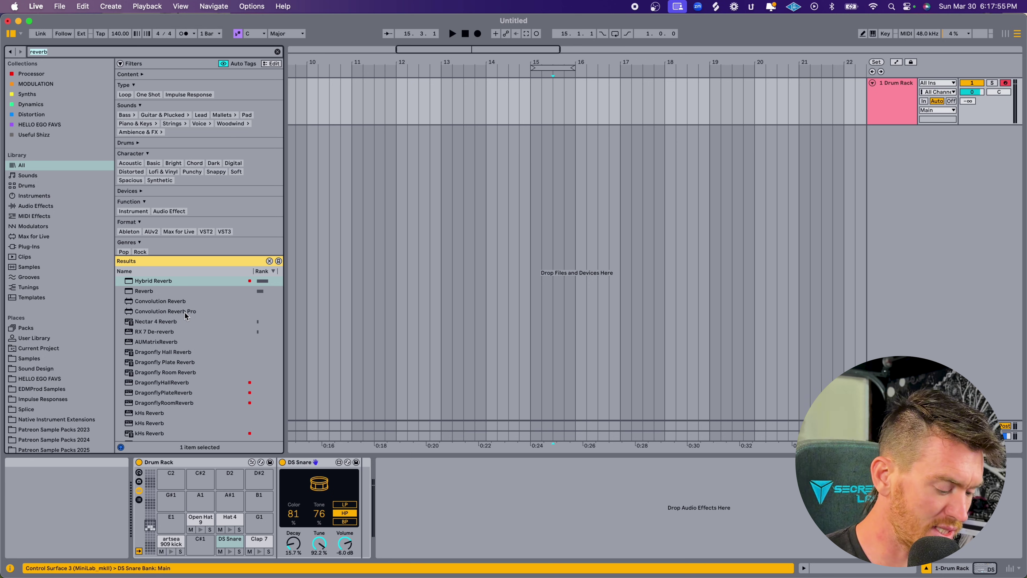
type("delay")
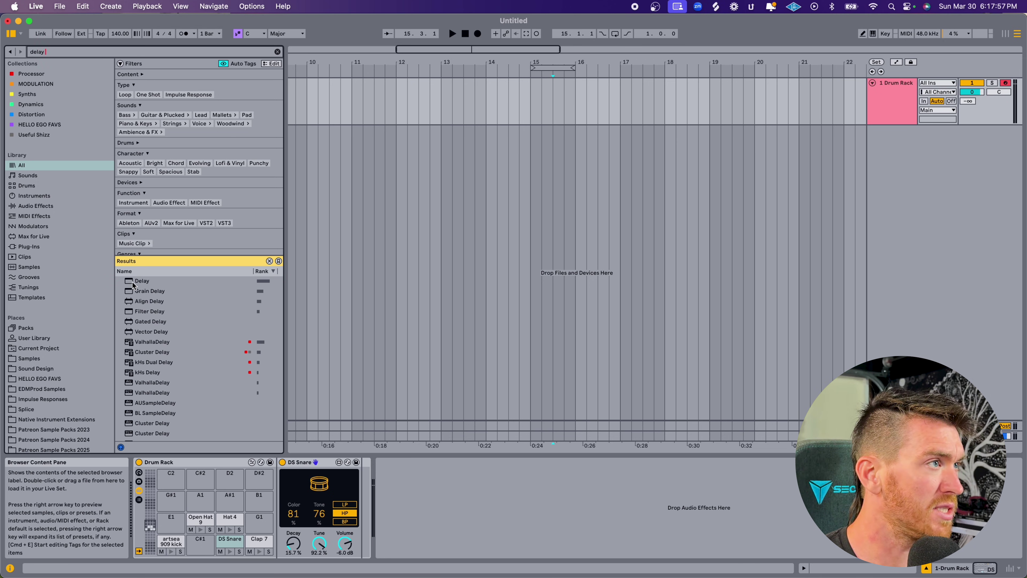
left_click_drag(134, 285, 222, 543)
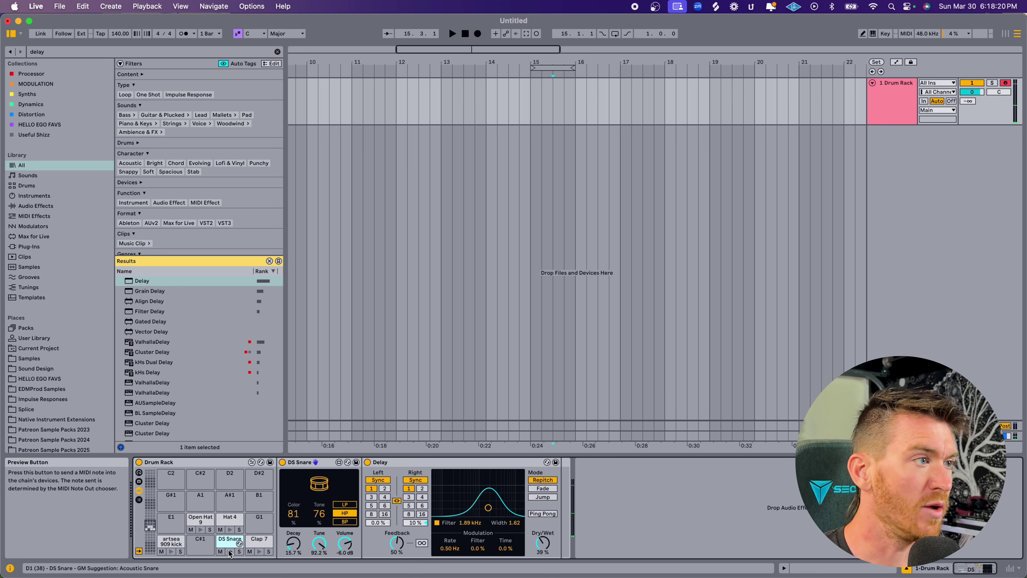
left_click(229, 522)
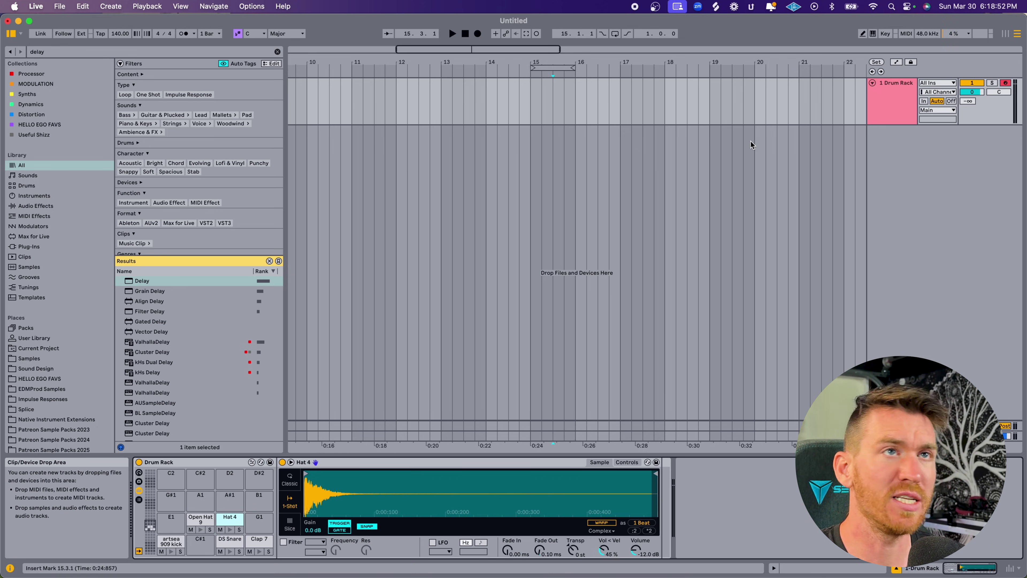
- Add two audio tracks below the Drum Rack track and delete both
left_click(898, 114)
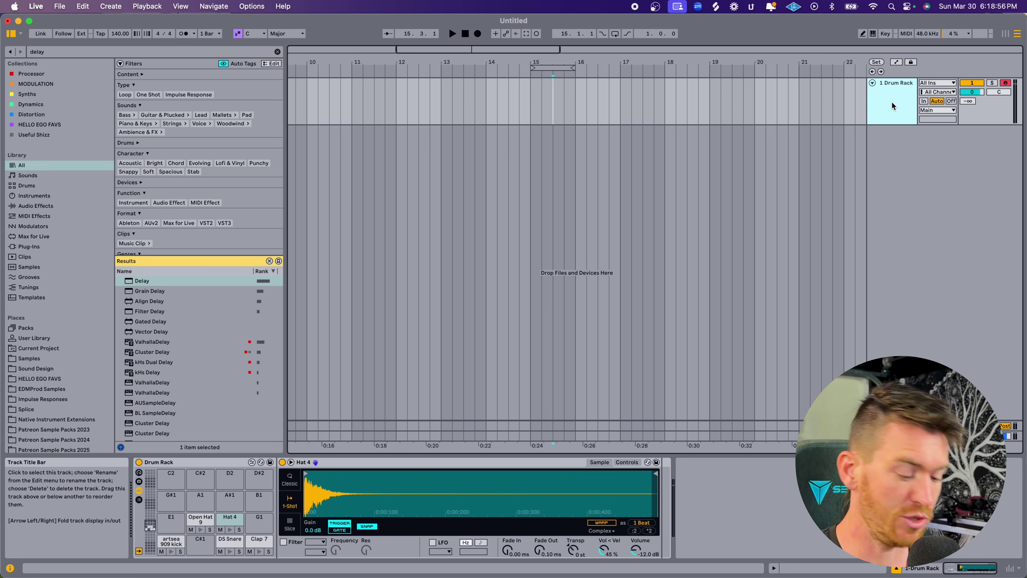
key("super+t")
key("super+t")
left_click(892, 144)
left_click(892, 189)
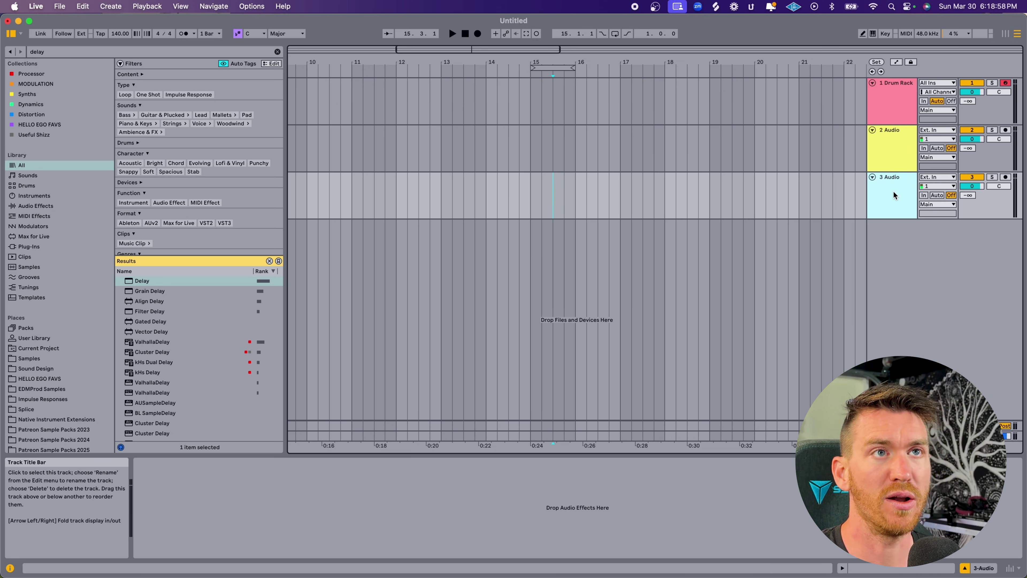
key("Delete")
key("Delete")
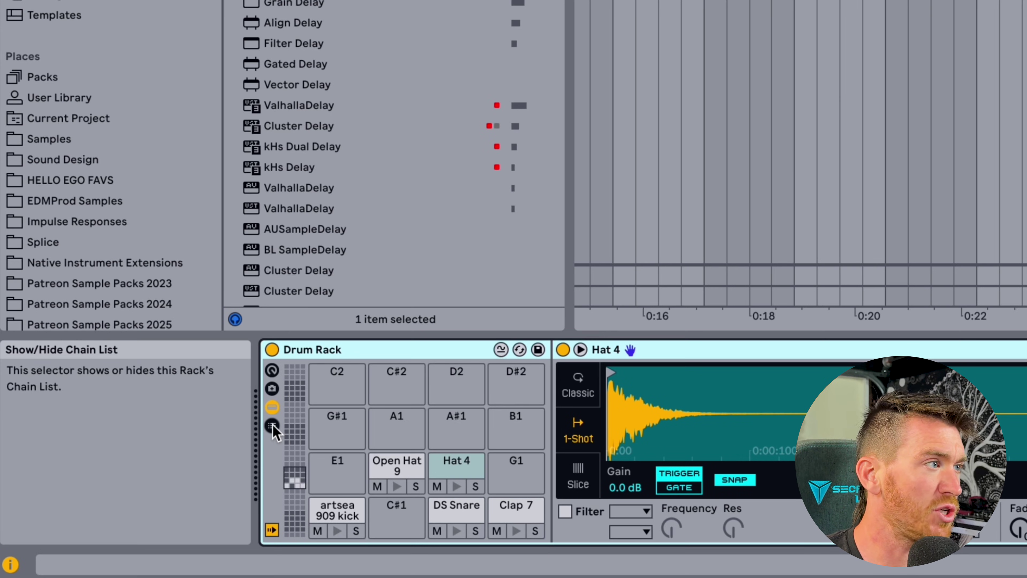
- Show the Drum Rack's chain list and try the artsea 909 kick chain's volume and activator, restoring 0.0 dB and the active state
left_click(272, 425)
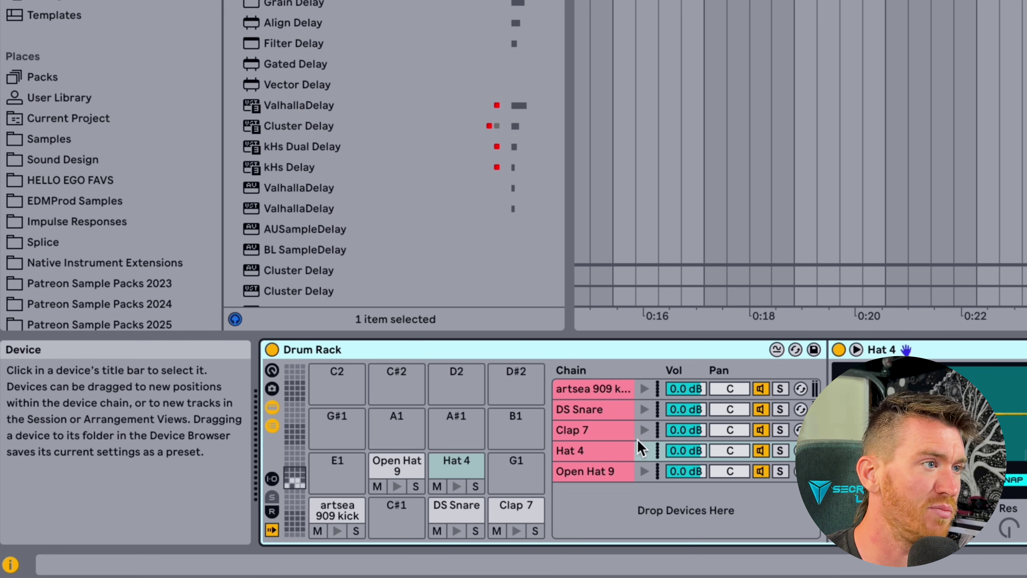
left_click_drag(684, 390, 683, 407)
double_click(693, 390)
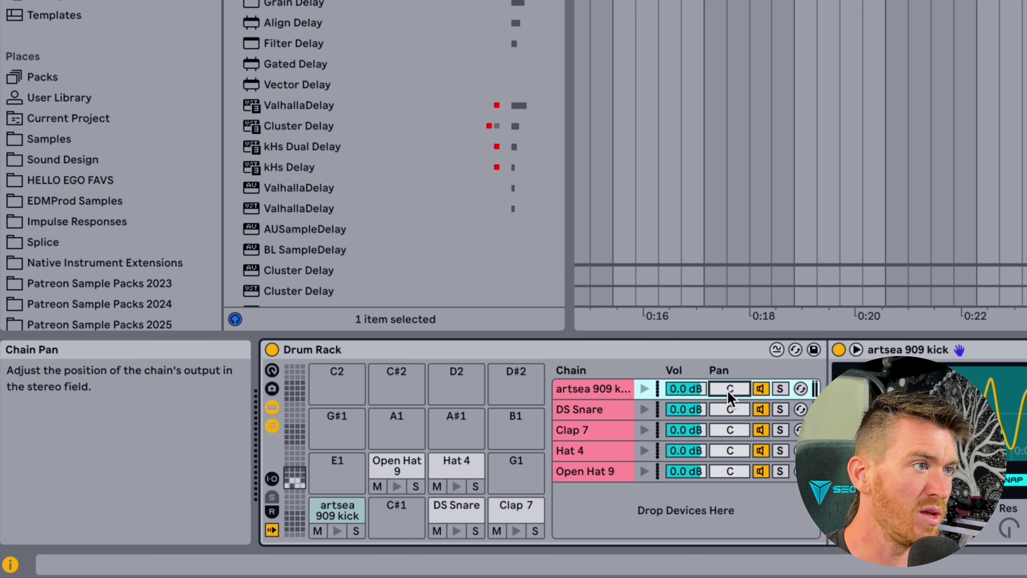
left_click(760, 389)
left_click(760, 389)
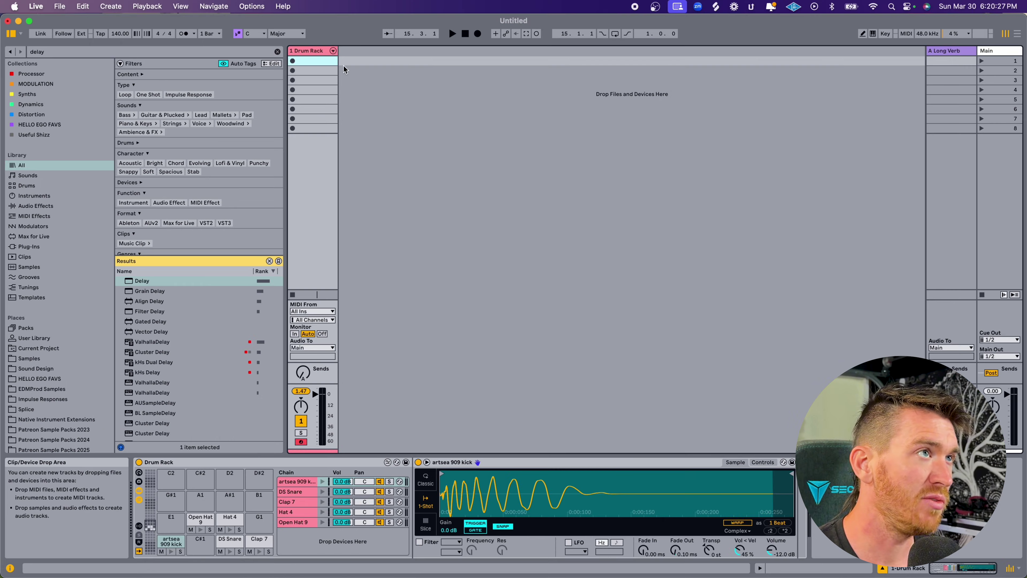
- Unfold the Drum Rack track's chains in the Session View mixer and inspect the devices on each chain
left_click(334, 52)
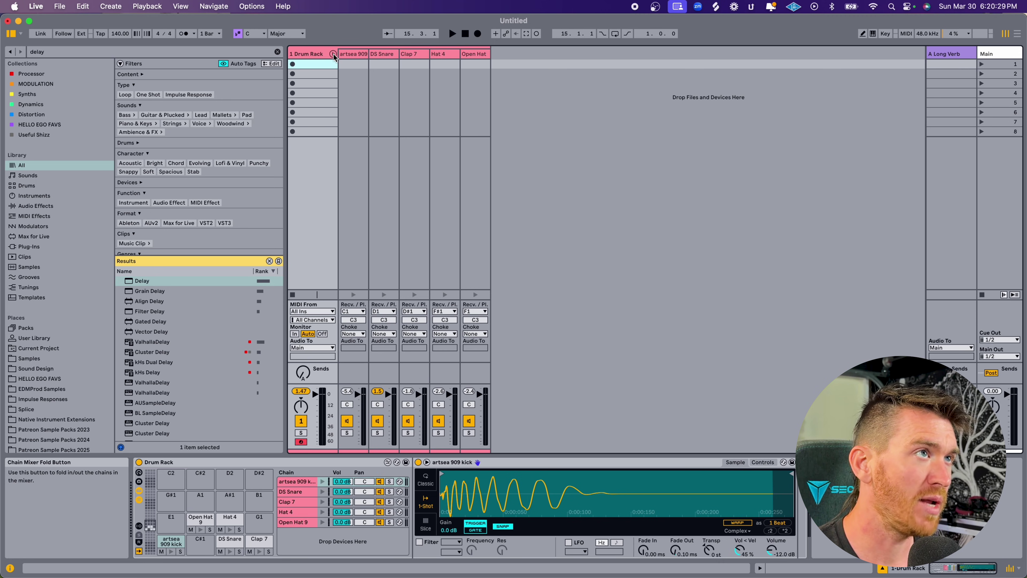
left_click(351, 56)
left_click(382, 54)
left_click(411, 54)
left_click(437, 57)
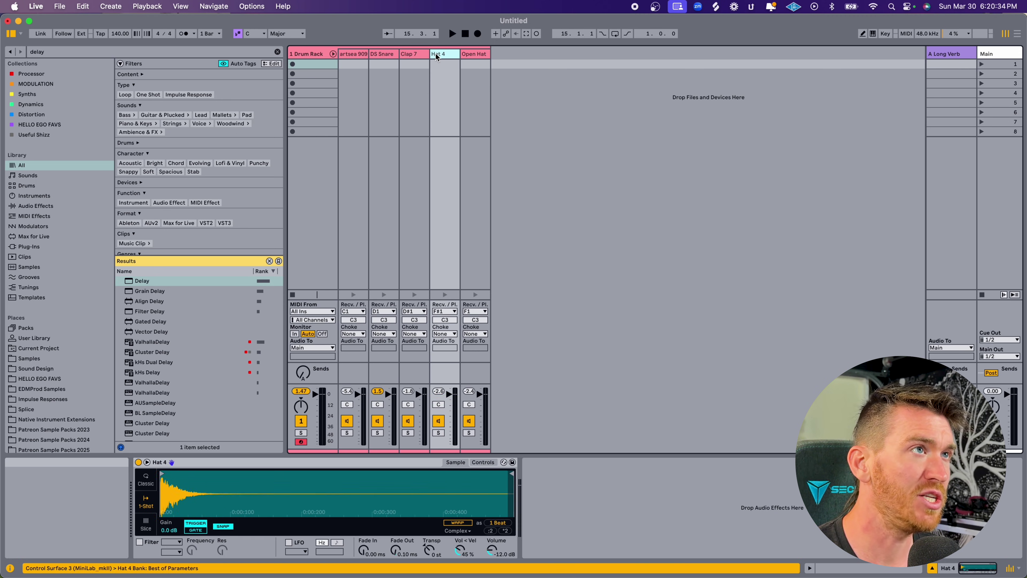
left_click(466, 56)
left_click(412, 54)
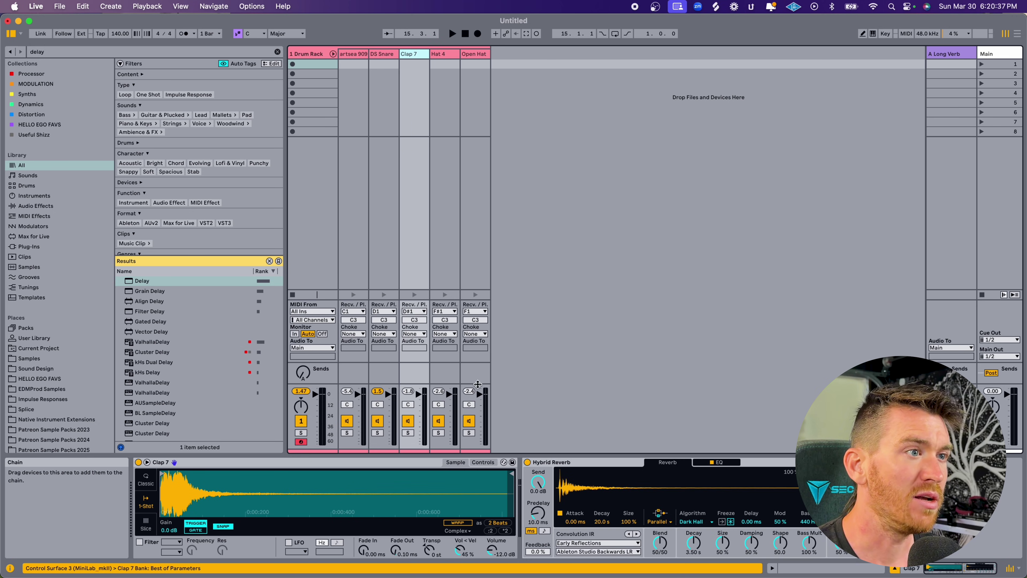
- Select the Hybrid Reverb on the Clap 7 chain and try out the Clap 7 and Hat 4 chain volumes in the mixer
left_click(556, 461)
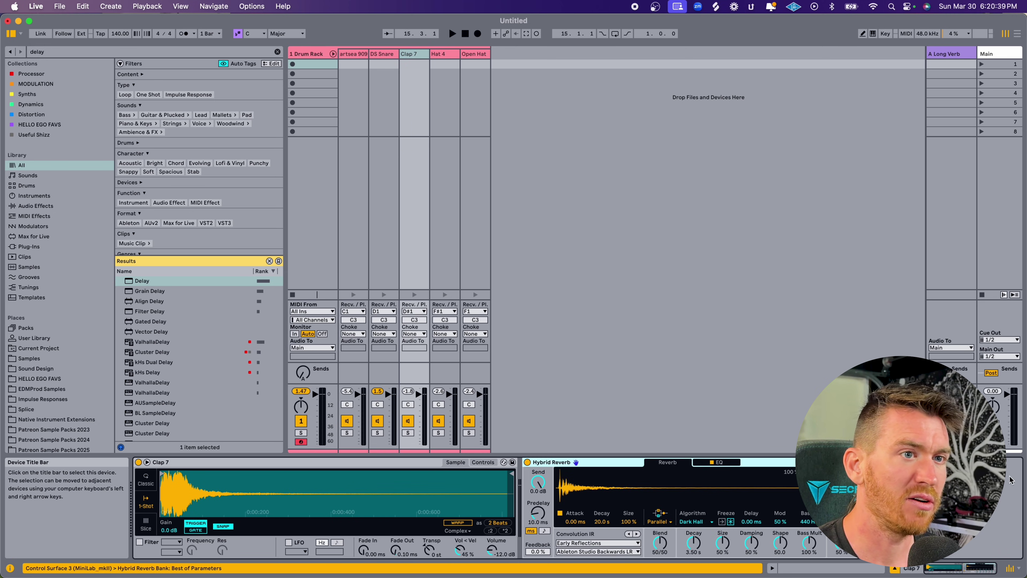
left_click_drag(419, 398, 388, 411)
left_click_drag(449, 394, 449, 404)
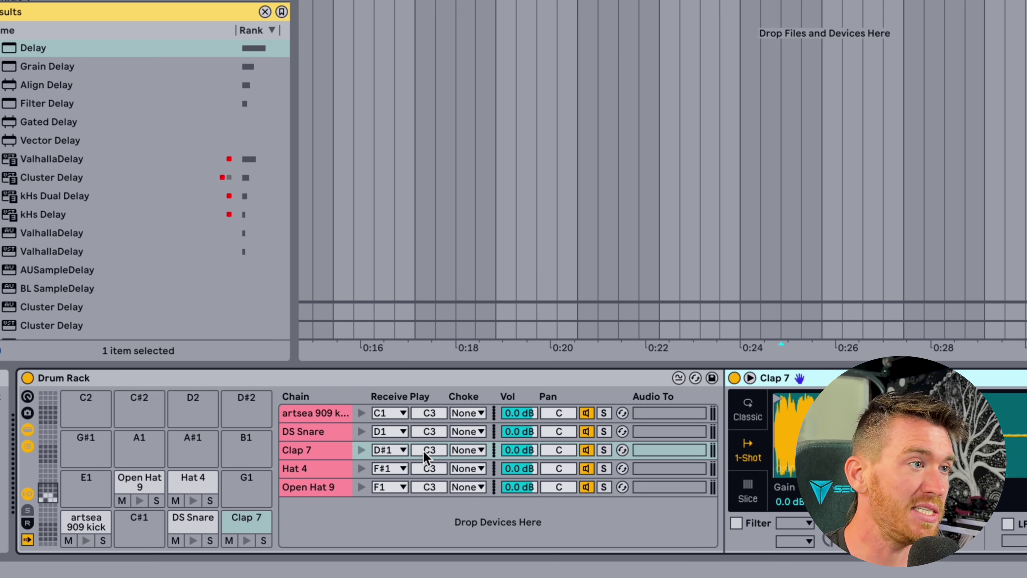
- Try transposing the Clap 7 chain's play note, leaving it at C3
left_click(424, 451)
left_click_drag(424, 451, 424, 459)
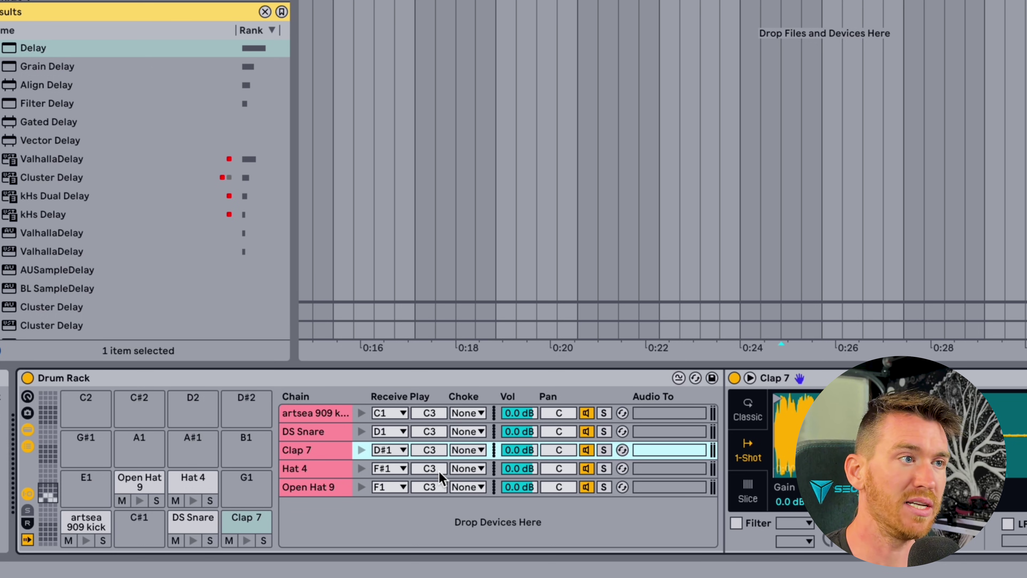
left_click_drag(433, 446, 432, 438)
left_click(849, 377)
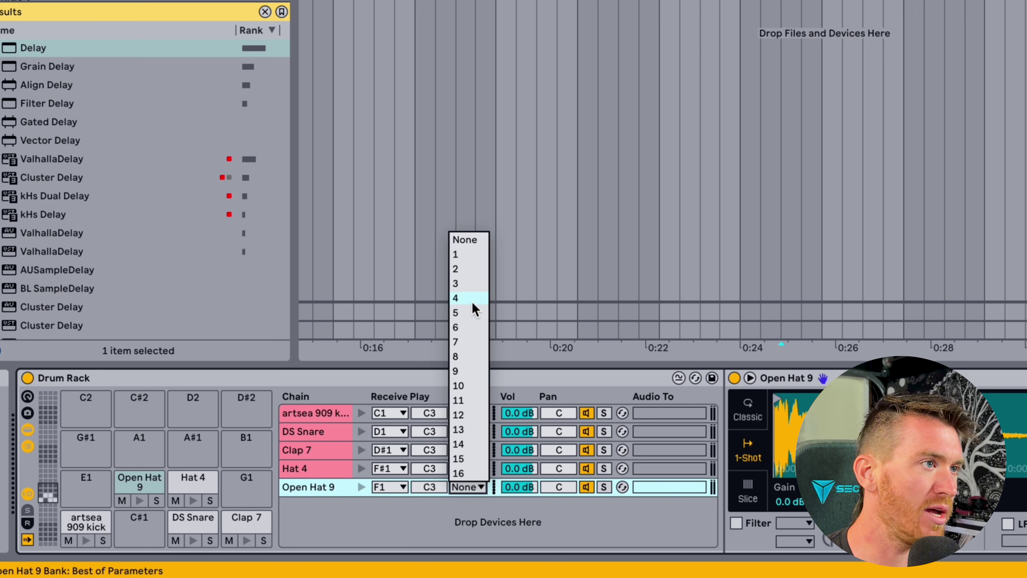
- Assign the Open Hat 9 and Hat 4 chains to choke group 1
left_click(458, 254)
left_click(462, 468)
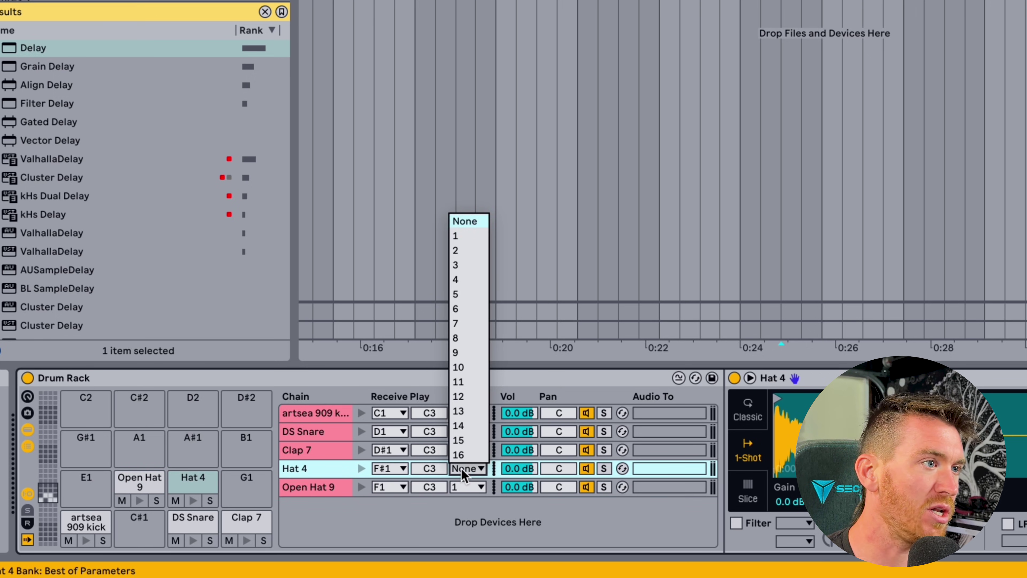
left_click(461, 229)
left_click(488, 492)
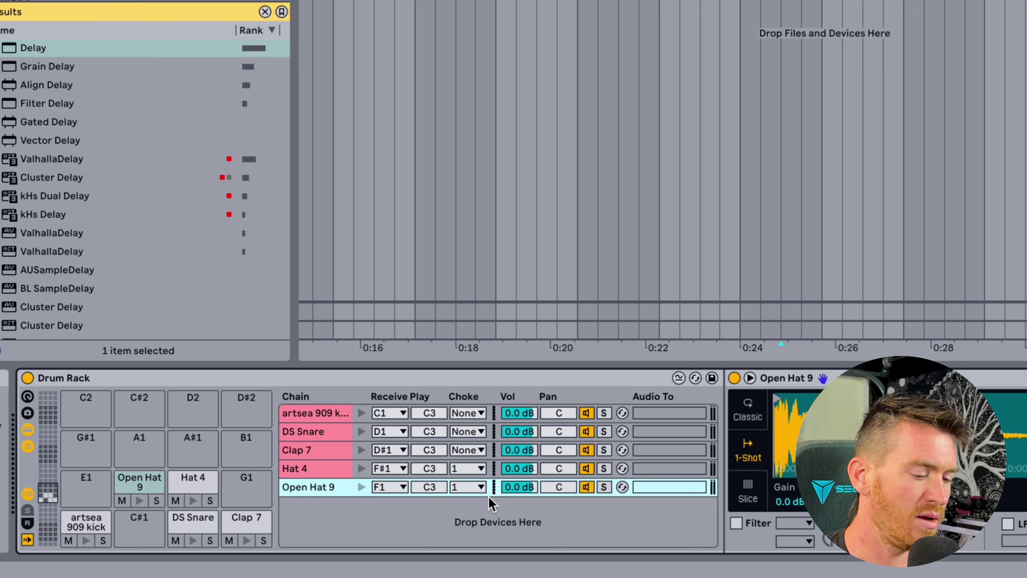
- Play the Hat 4 and Open Hat 9 pads alternately to hear the effect of the shared choke group
key("f")
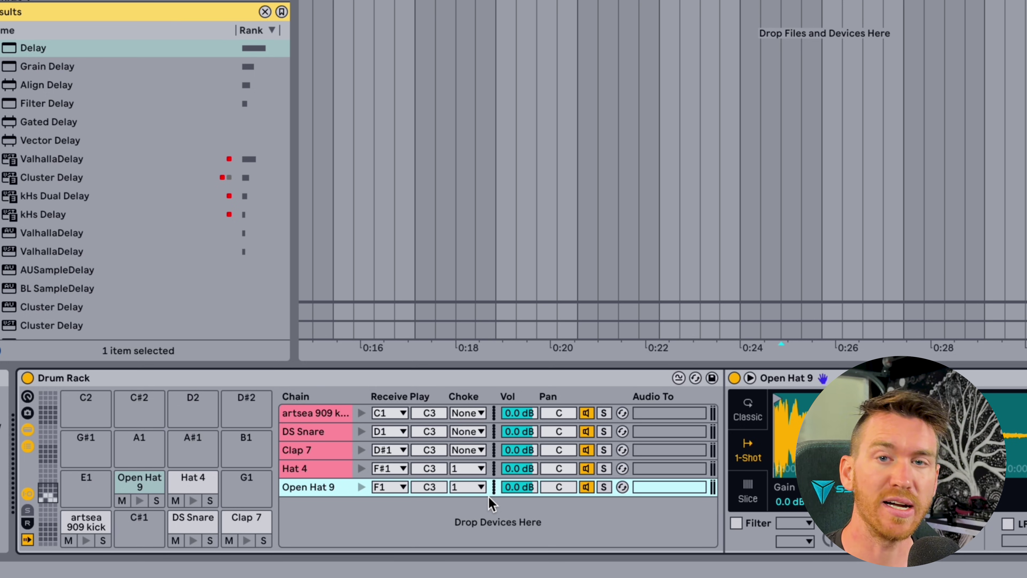
key("f")
key("t")
key("f")
key("t")
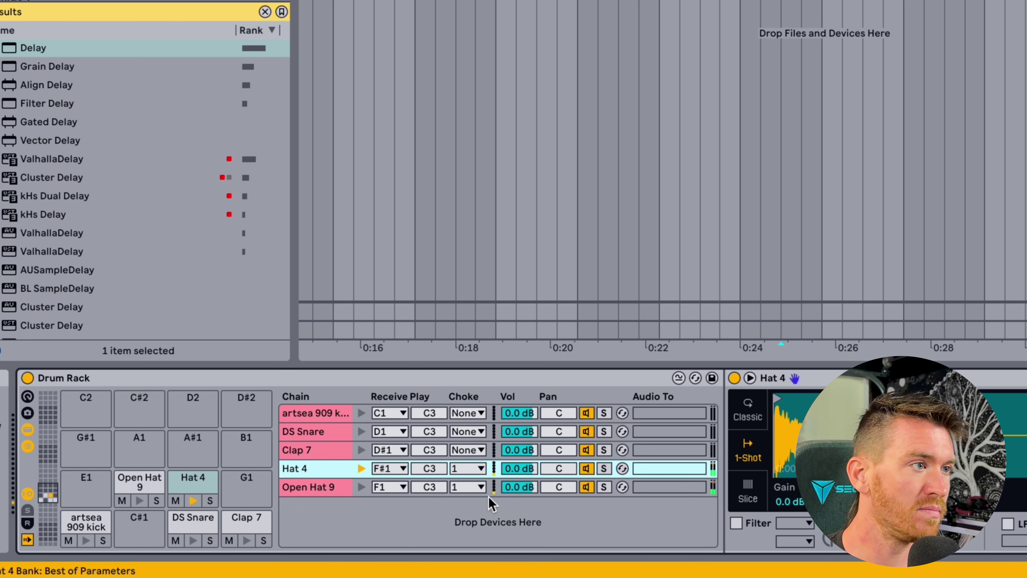
key("f")
- Set the choke of Hat 4 and Open Hat 9 to None and play the two hats alternately for comparison
left_click(467, 468)
left_click(465, 220)
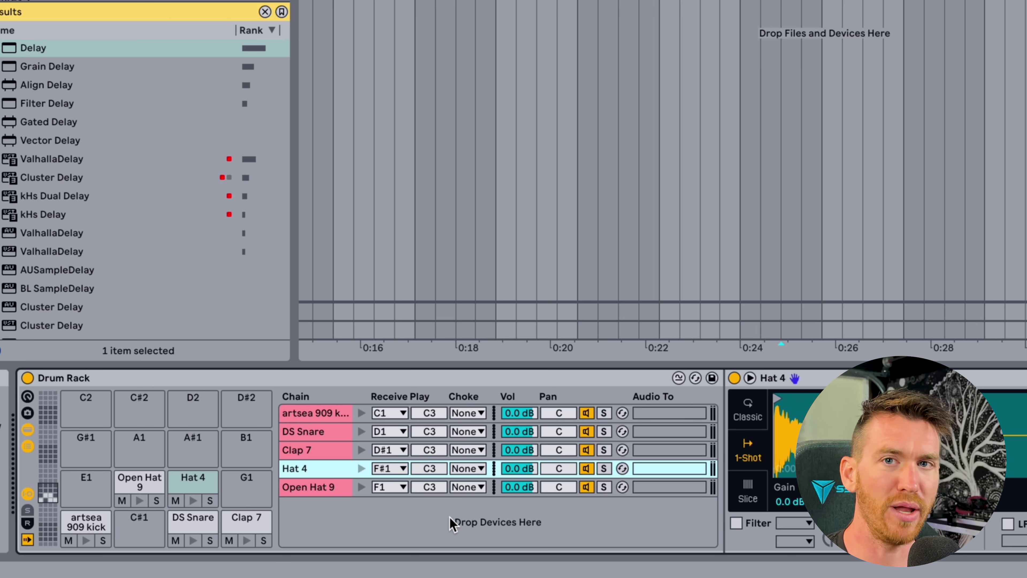
key("f")
key("t")
key("f")
key("t")
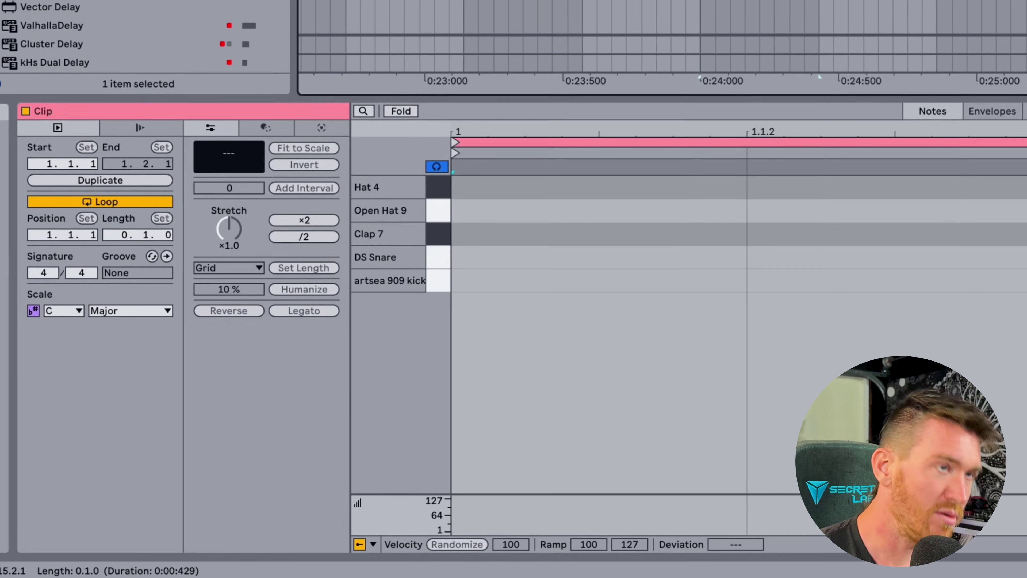
- Add a Hat 4 note and an Open Hat 9 note at the clip's start and play the clip
double_click(572, 205)
double_click(495, 195)
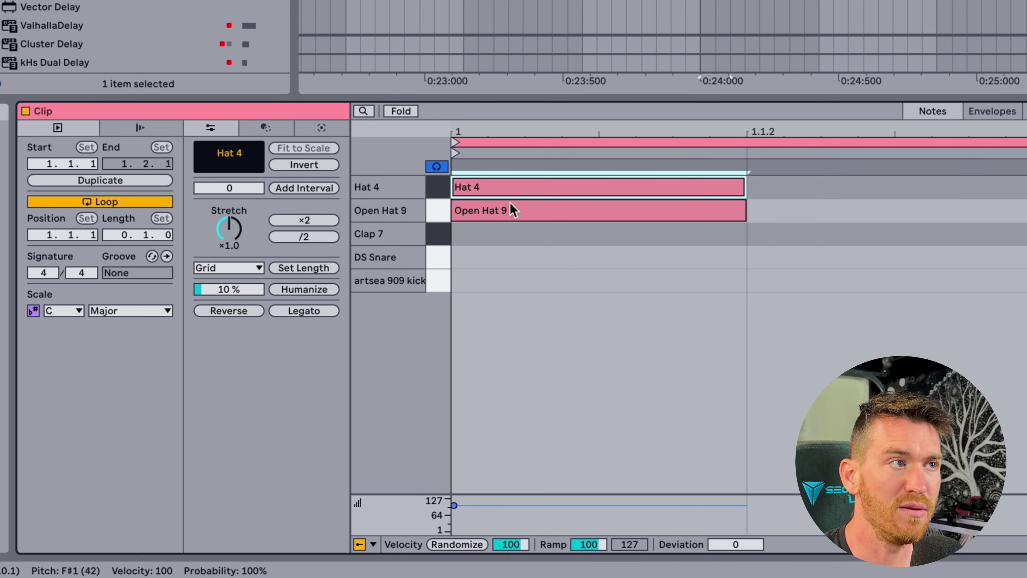
left_click(499, 212)
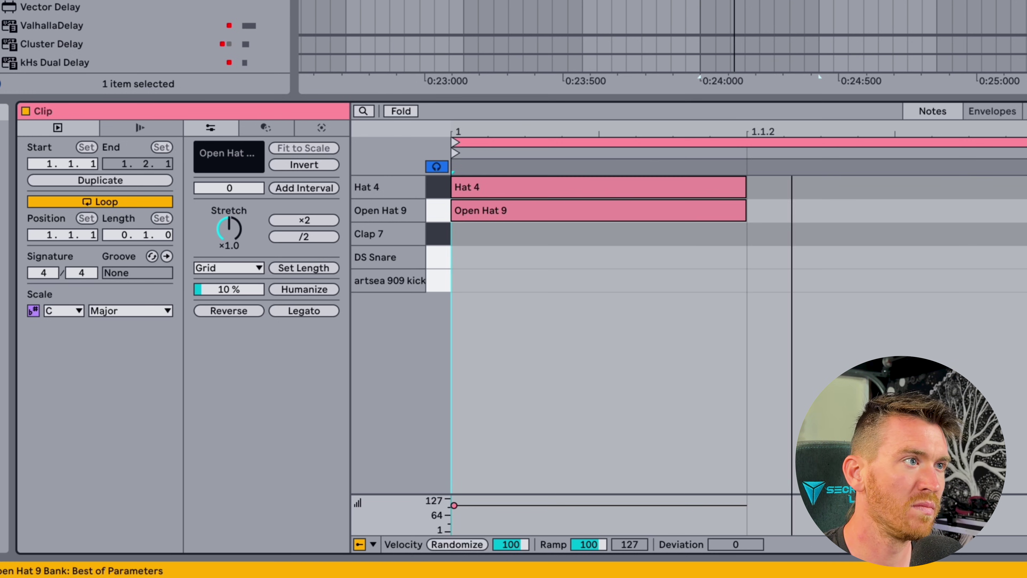
key("space")
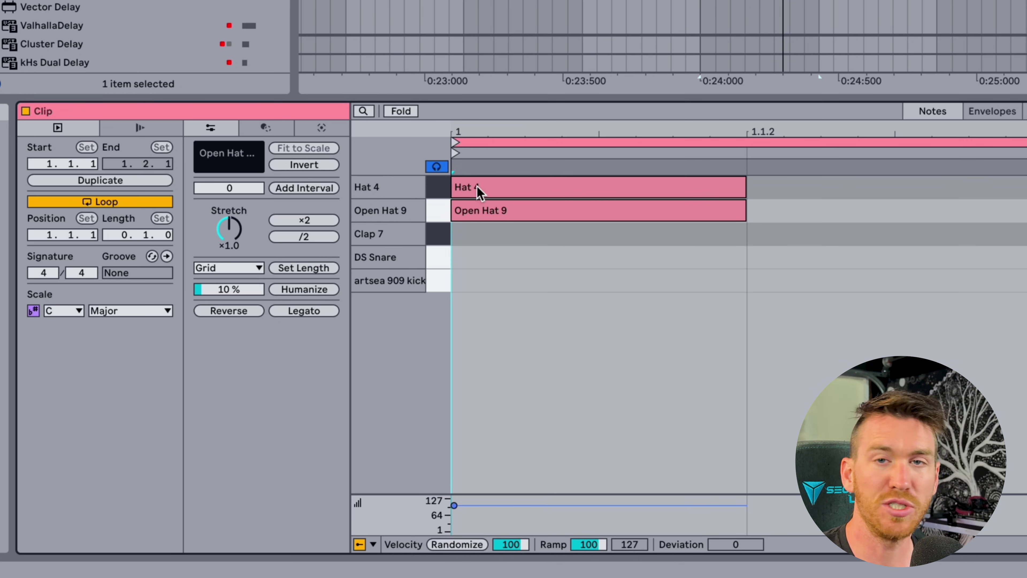
- Move the Open Hat 9 pad from F1 to G1, place its clip note on the G1 row, and play the clip
key("shift+Tab")
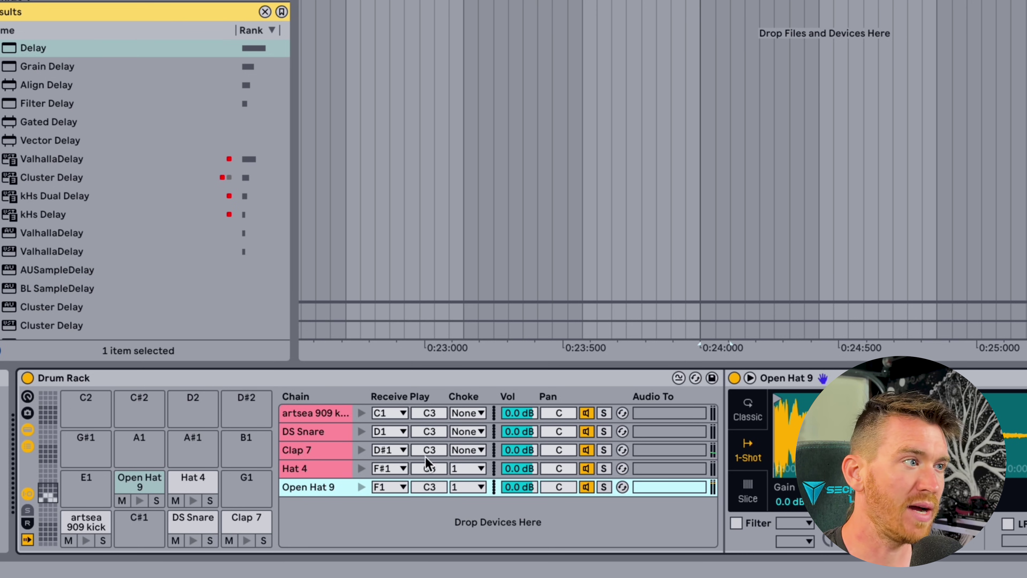
left_click(138, 486)
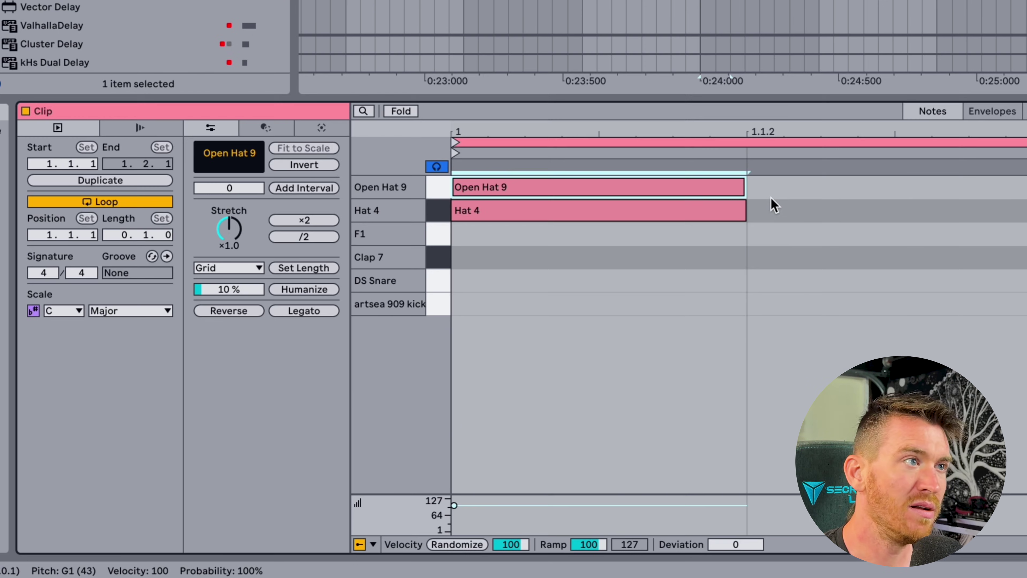
key("space")
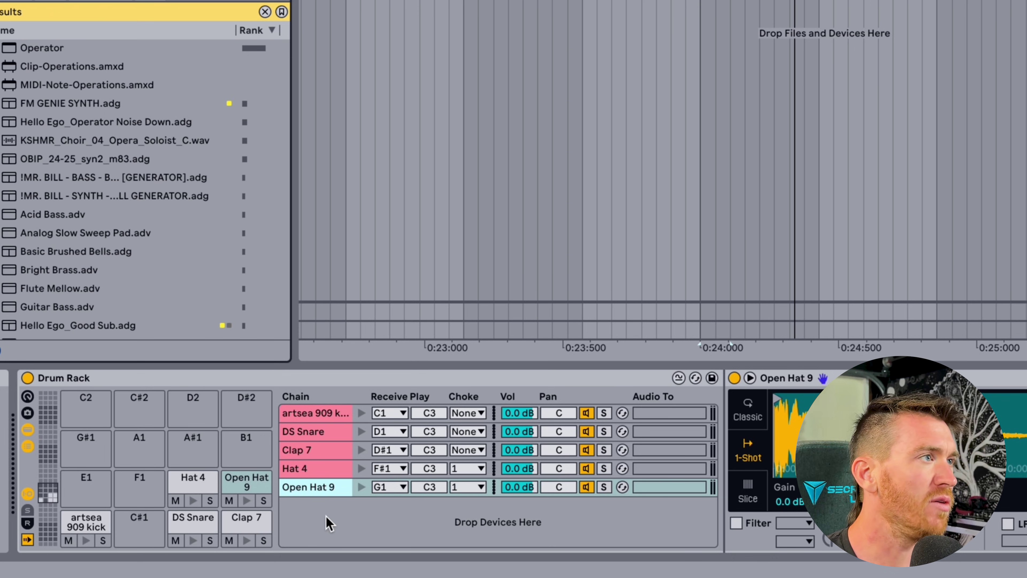
- Load Operator onto the Drum Rack's C2 pad and select its chain
left_click_drag(24, 49, 85, 413)
left_click(324, 511)
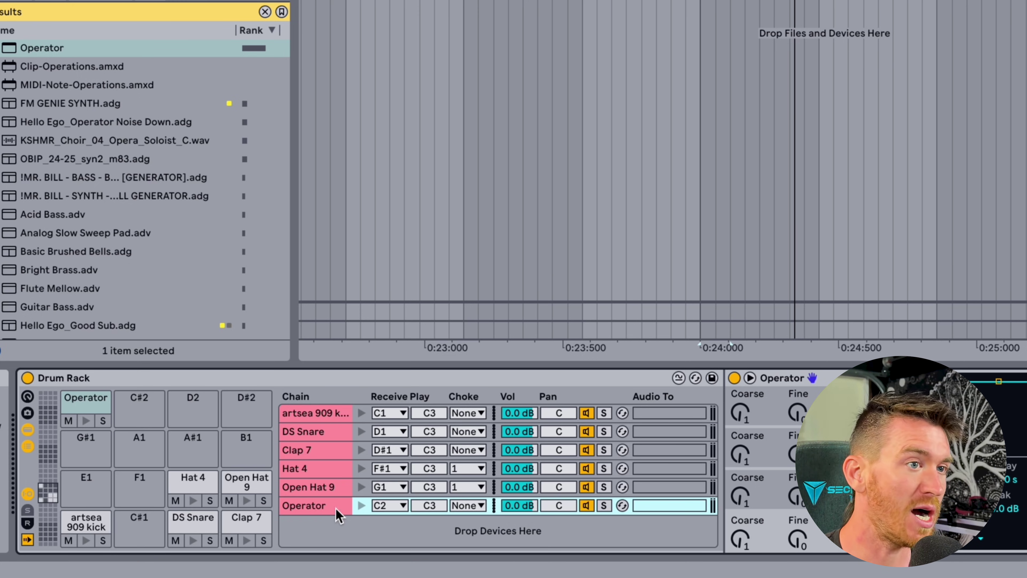
left_click(930, 450)
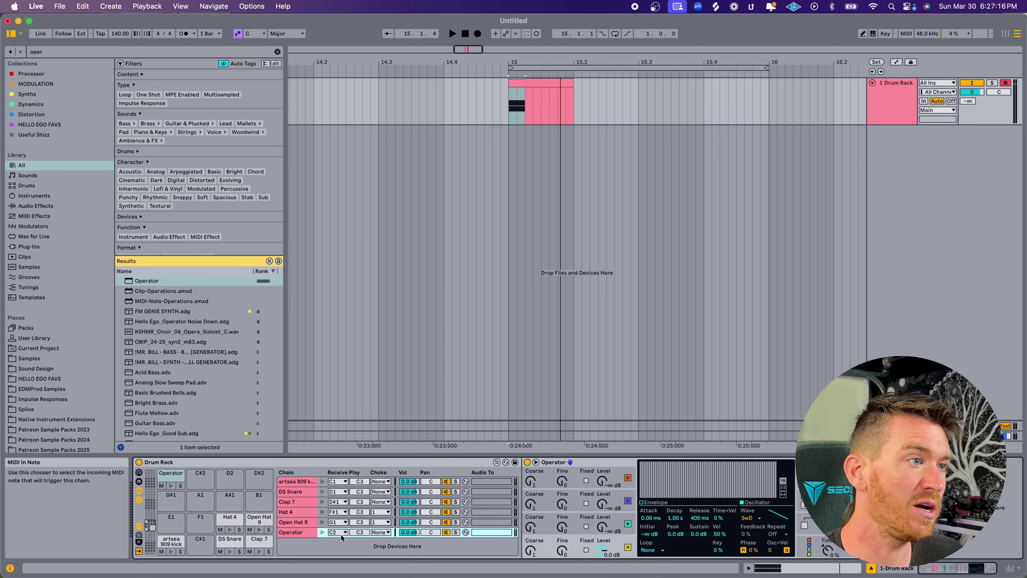
- Set the Operator chain to receive All Notes and play it
left_click(342, 533)
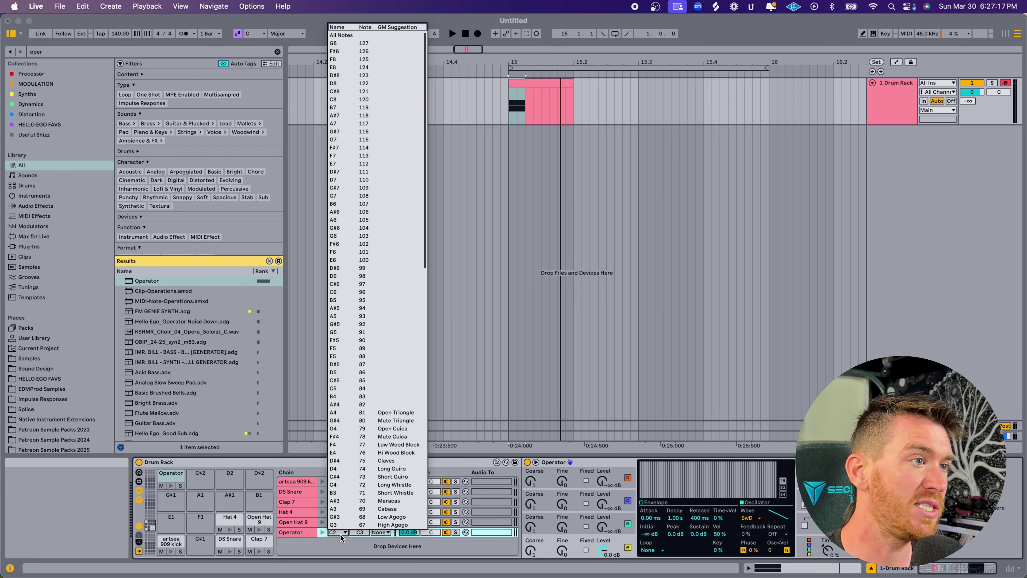
left_click(340, 35)
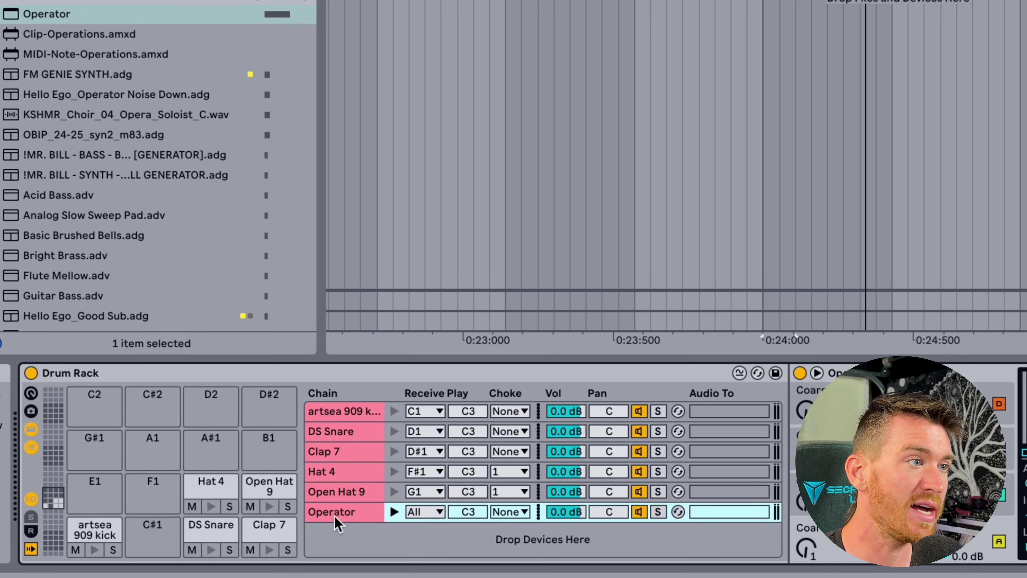
key("h")
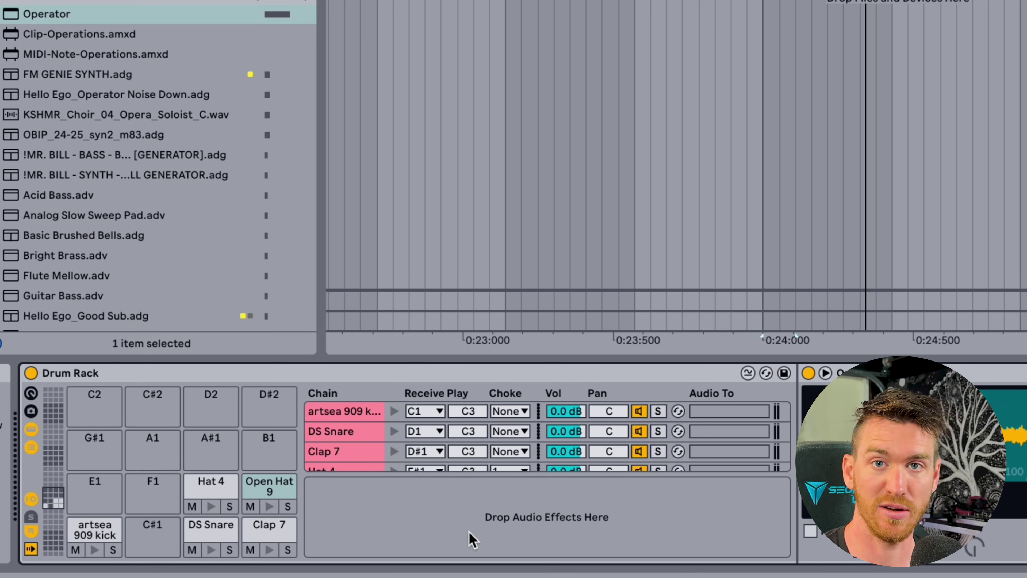
- Show the Drum Rack's return chains and add Hybrid Reverb as a return chain
left_click(31, 531)
left_click(31, 531)
left_click(31, 531)
left_click(31, 531)
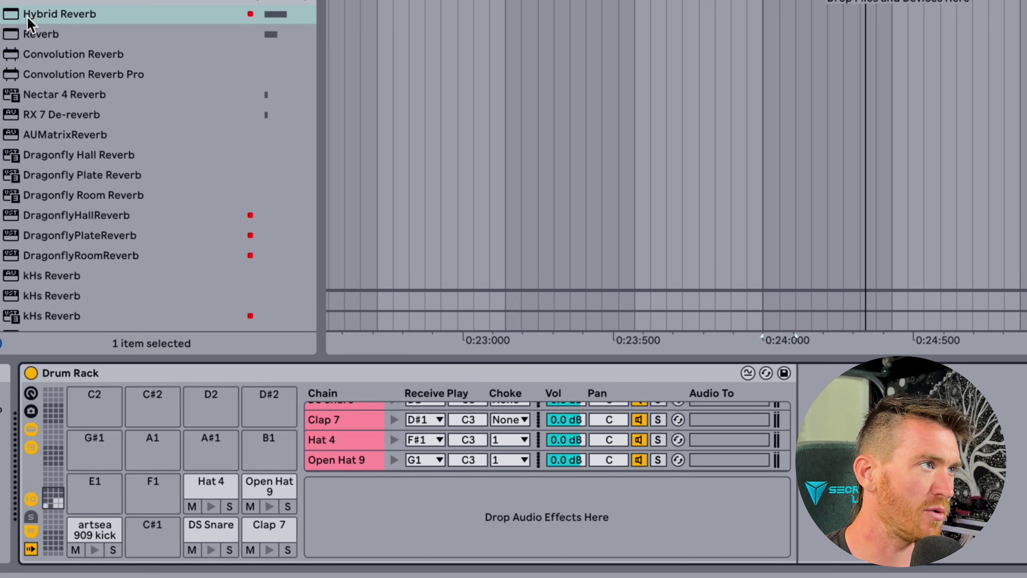
left_click_drag(25, 16, 334, 511)
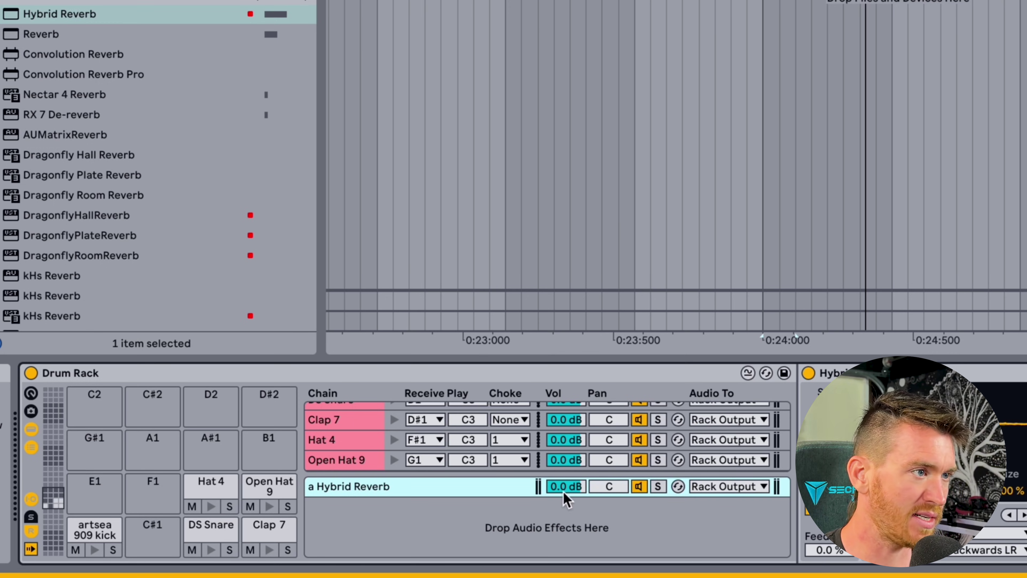
- Show the Drum Rack's send controls and add Delay as a second return chain
left_click(31, 518)
scroll(582, 447, "up", 3)
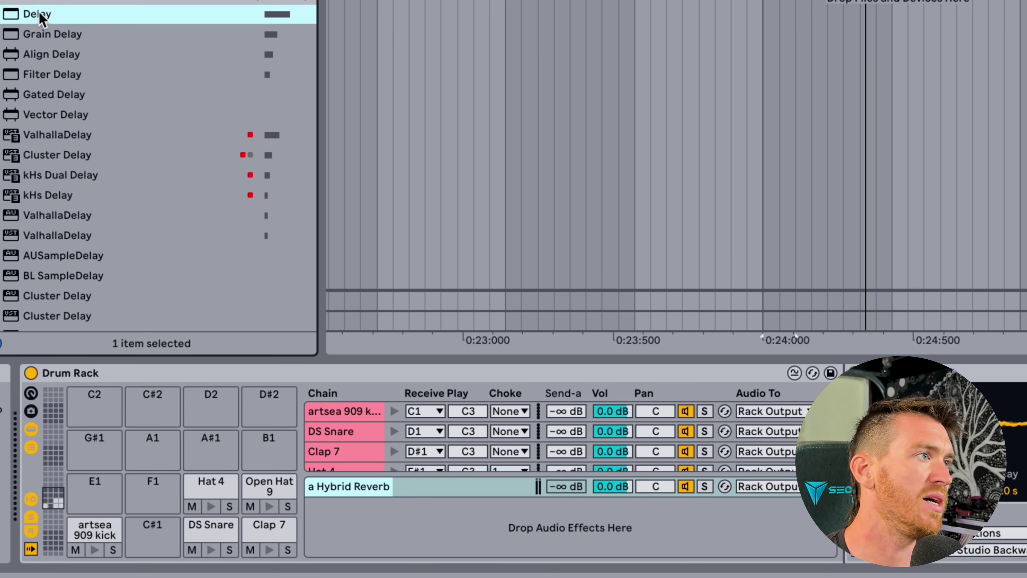
left_click_drag(39, 15, 519, 542)
left_click(565, 411)
left_click(622, 411)
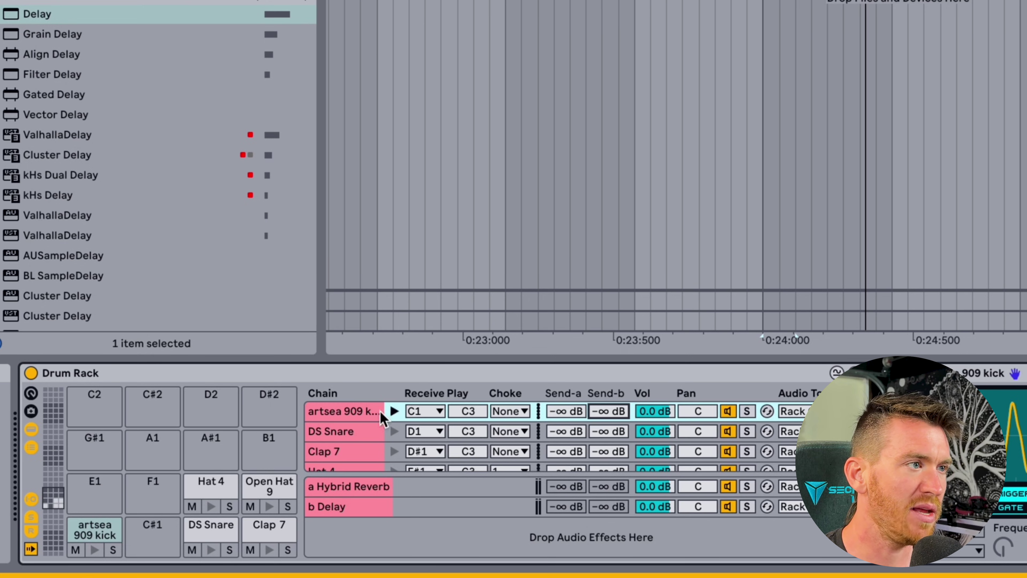
- Set the DS Snare chain's Send-a to -10.0 dB, preview the snare, and select the Hybrid Reverb return chain
scroll(557, 410, "down", 1)
left_click(353, 436)
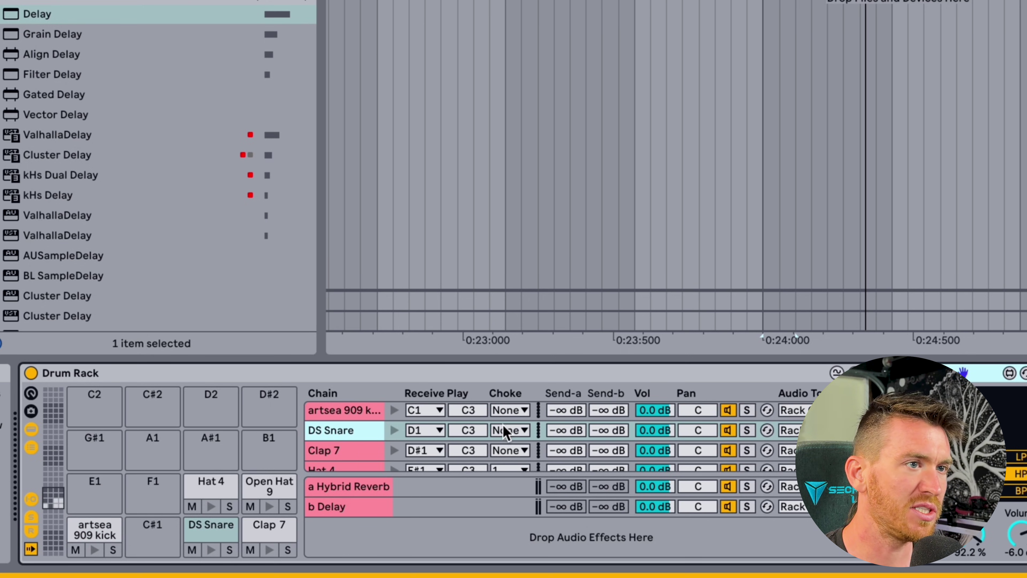
left_click_drag(567, 437, 566, 420)
left_click(394, 430)
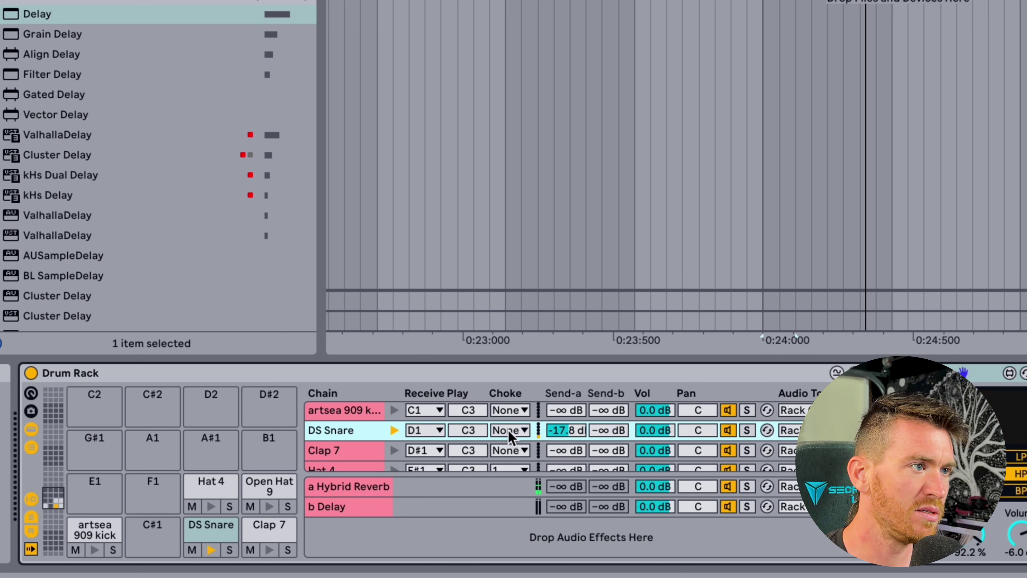
left_click(329, 489)
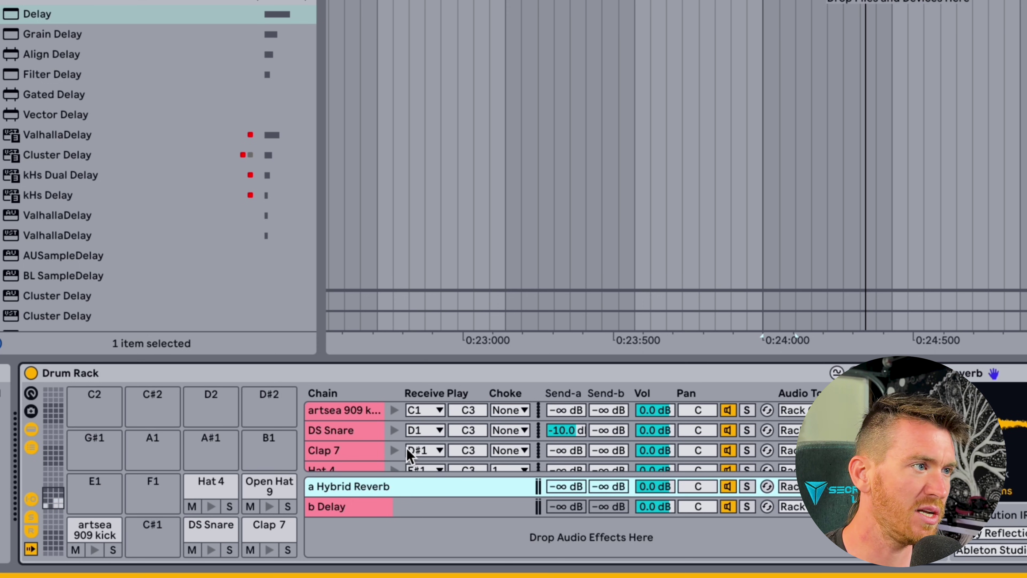
- Set the Clap 7 chain's Send-b to -14.7 dB, preview the clap, and raise the Hat 4 chain's Send-a
left_click_drag(609, 451, 608, 438)
left_click(394, 451)
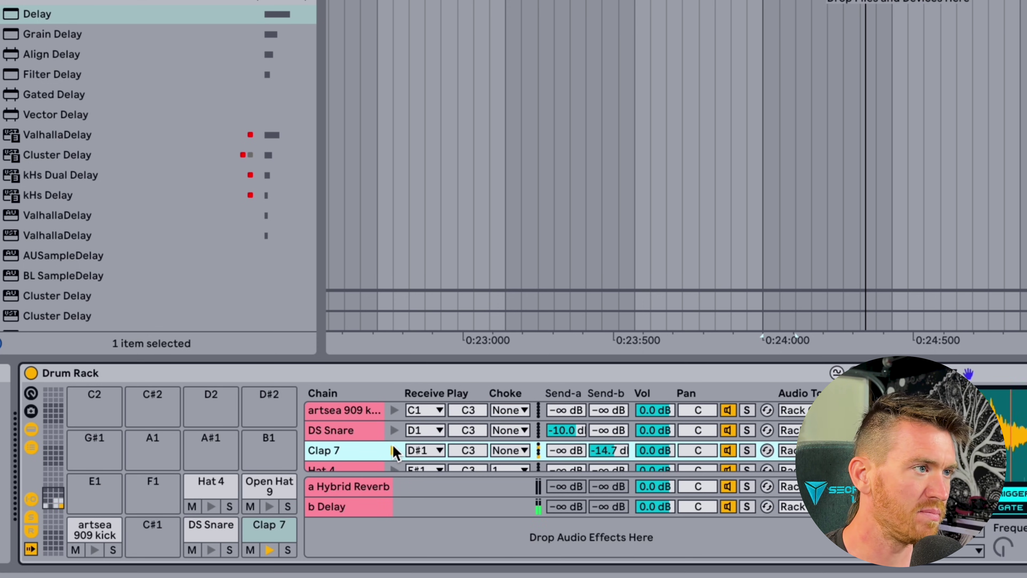
scroll(395, 452, "down", 2)
left_click_drag(566, 459, 563, 429)
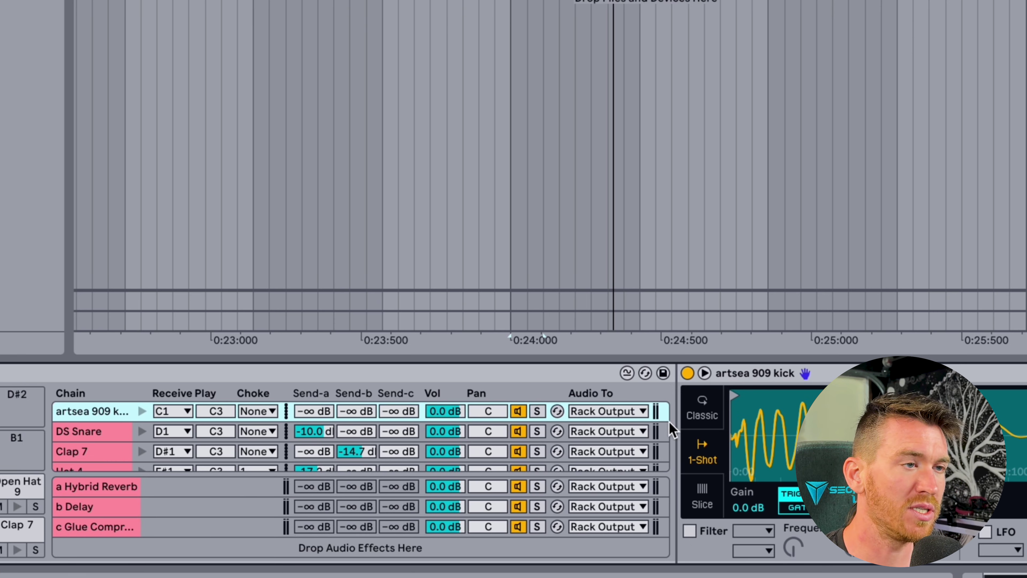
- Route the audio output of the artsea 909 kick and DS Snare chains to the Glue Compressor return chain
left_click(644, 410)
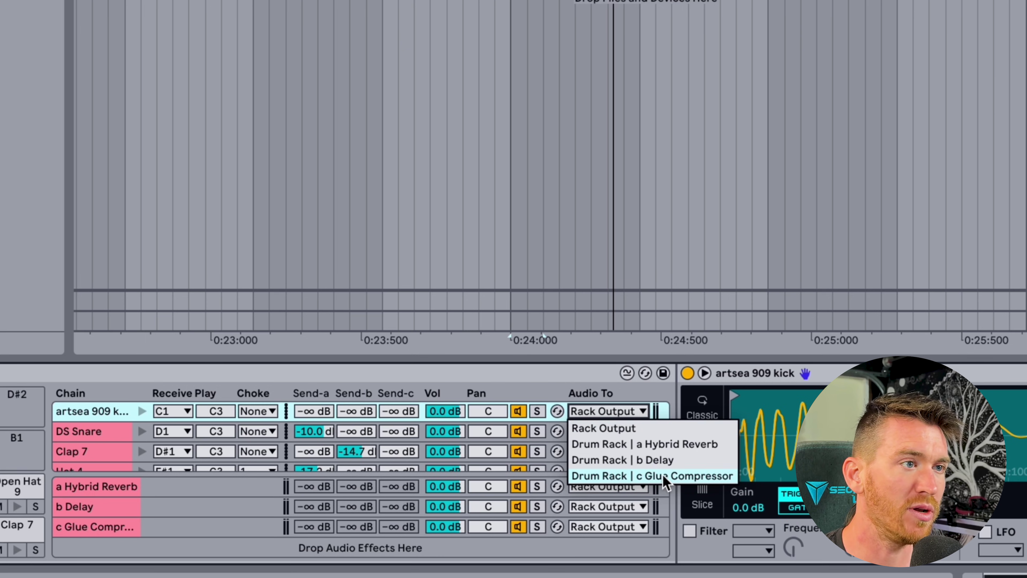
left_click(631, 476)
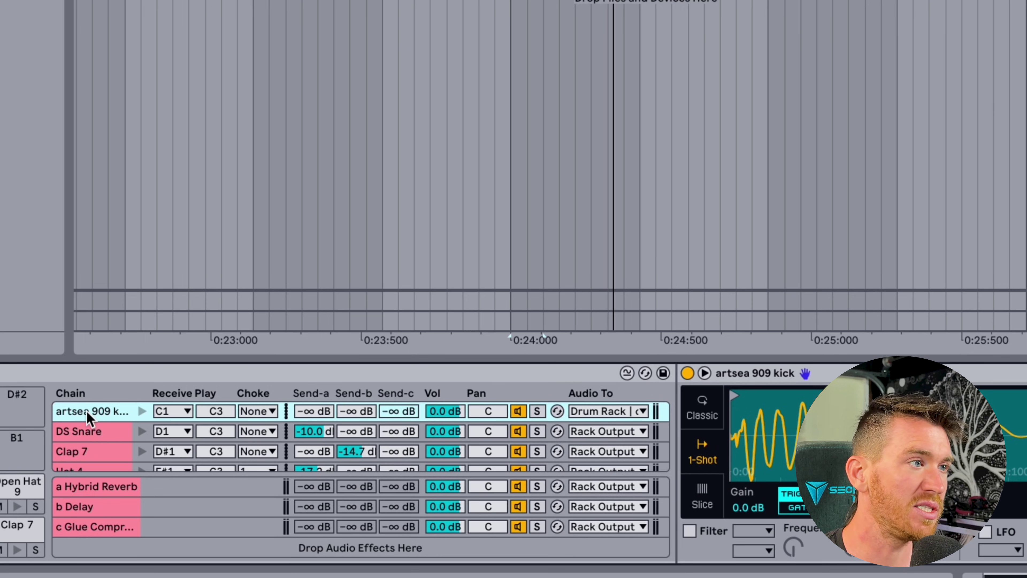
left_click(104, 526)
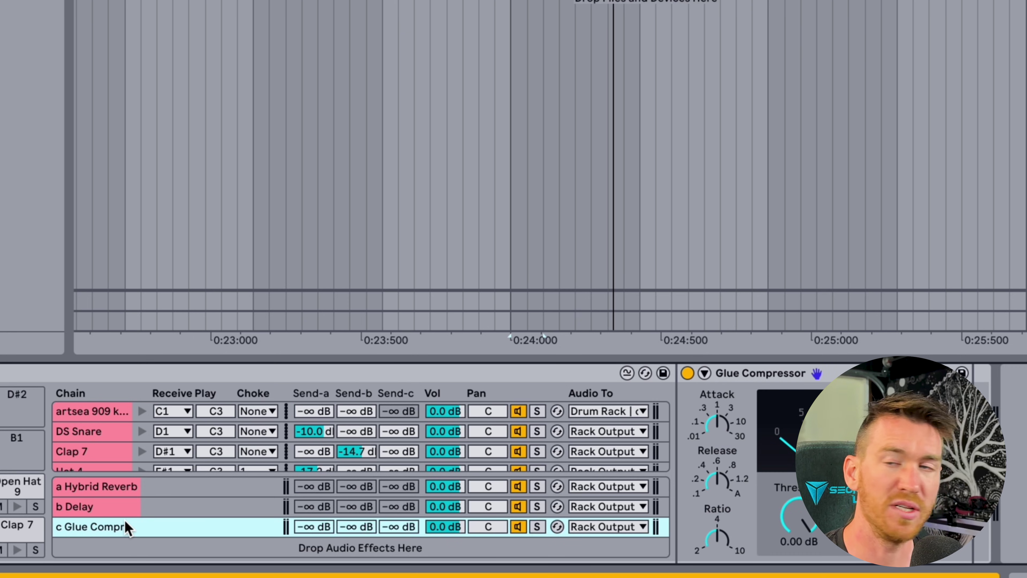
left_click(93, 419)
left_click(90, 430)
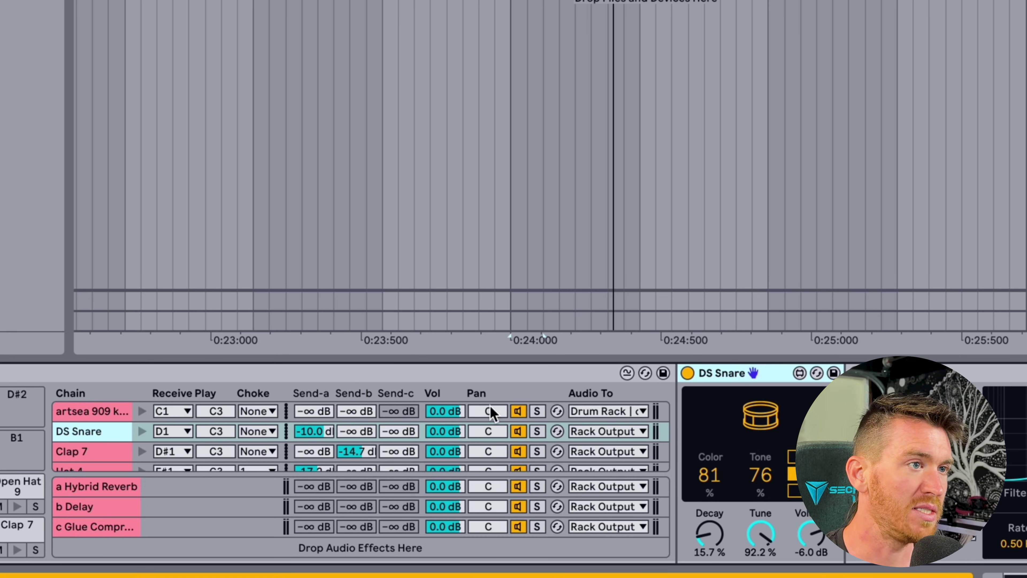
left_click(608, 431)
left_click(607, 465)
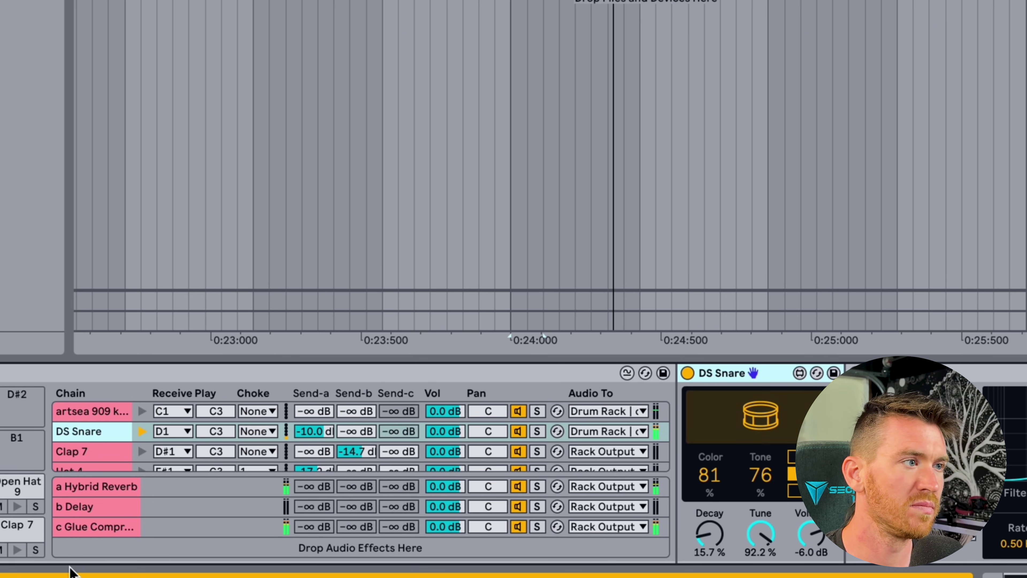
- Set the Glue Compressor return chain's Makeup to 11.3 dB and Dry/Wet to 46 %, and check its Audio To routing
left_click(116, 522)
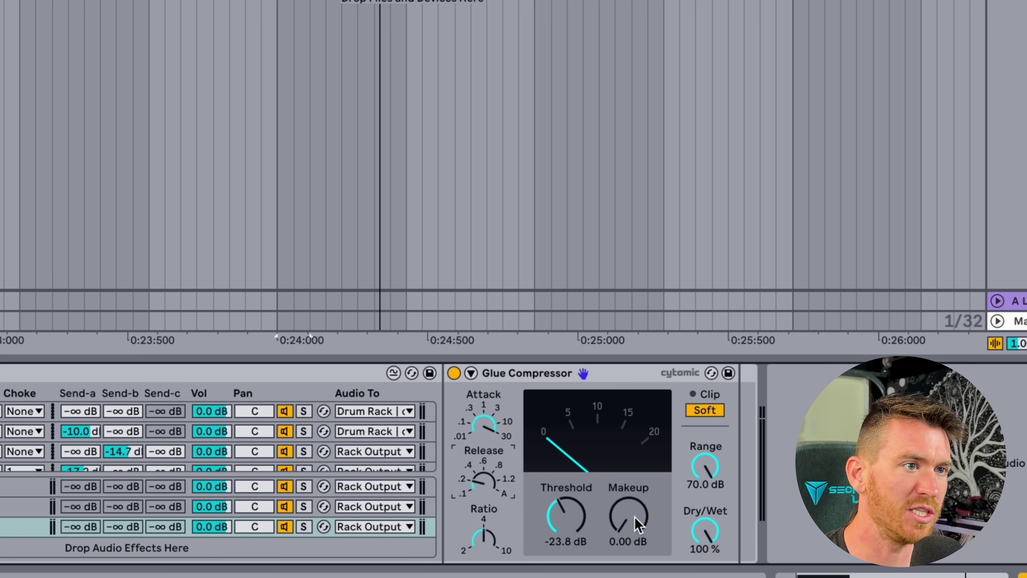
mouse_move(638, 524)
left_mouse_down()
mouse_move(638, 497)
mouse_move(629, 508)
left_mouse_up()
left_click_drag(705, 534, 705, 556)
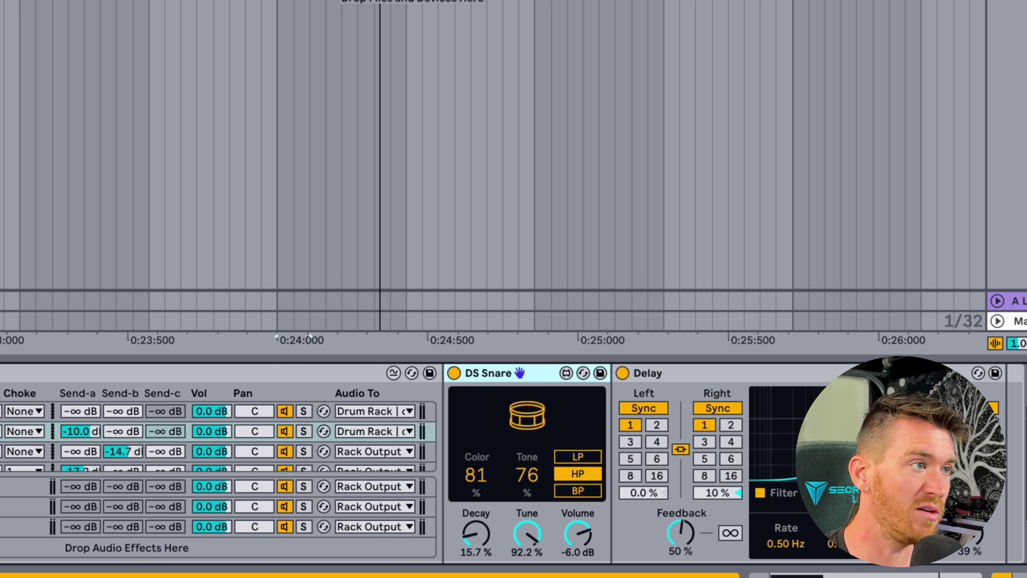
left_click(16, 526)
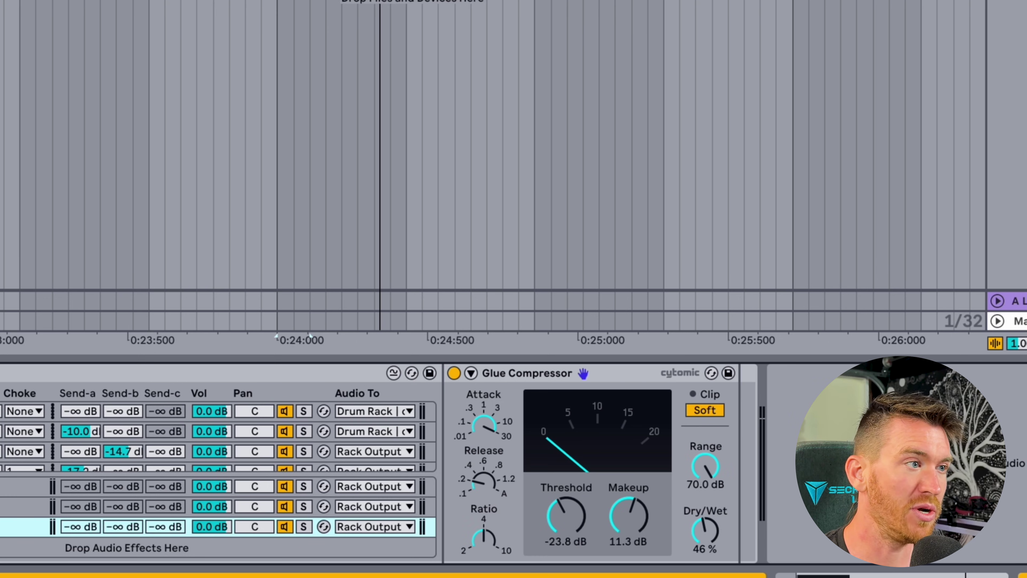
left_click(363, 524)
left_click(363, 527)
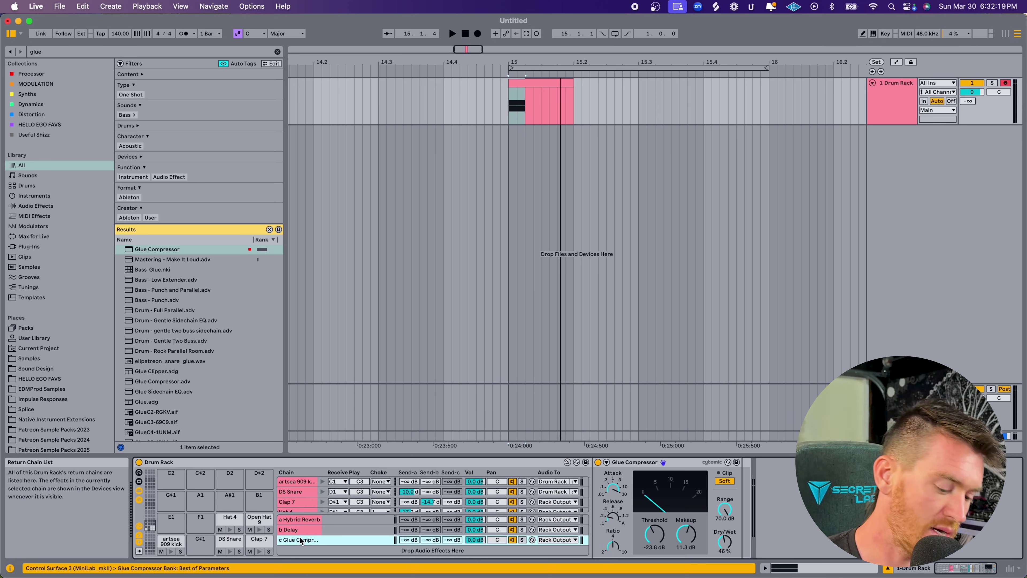
- Delete the Glue Compressor, Hybrid Reverb and Delay return chains from the Drum Rack
key("Delete")
left_click(292, 521)
key("Delete")
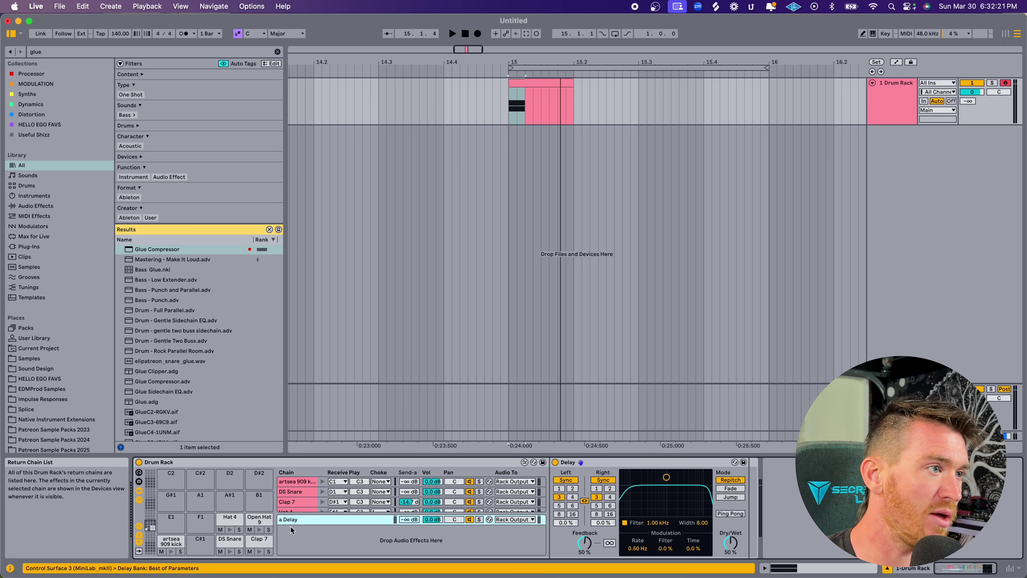
key("Delete")
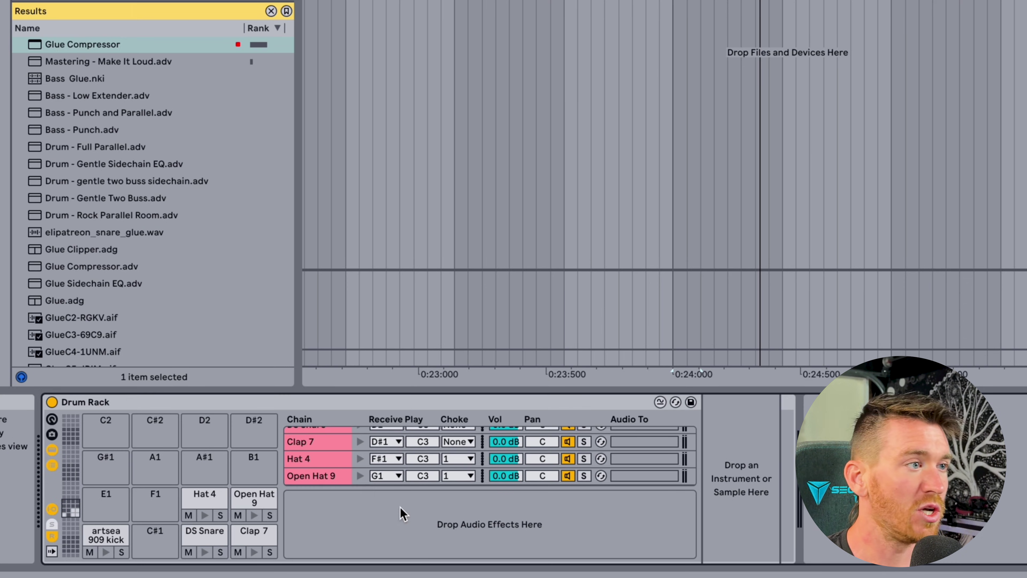
- Create an empty return chain in the Drum Rack and route its audio output to A-Long Verb | Track In
right_click(400, 514)
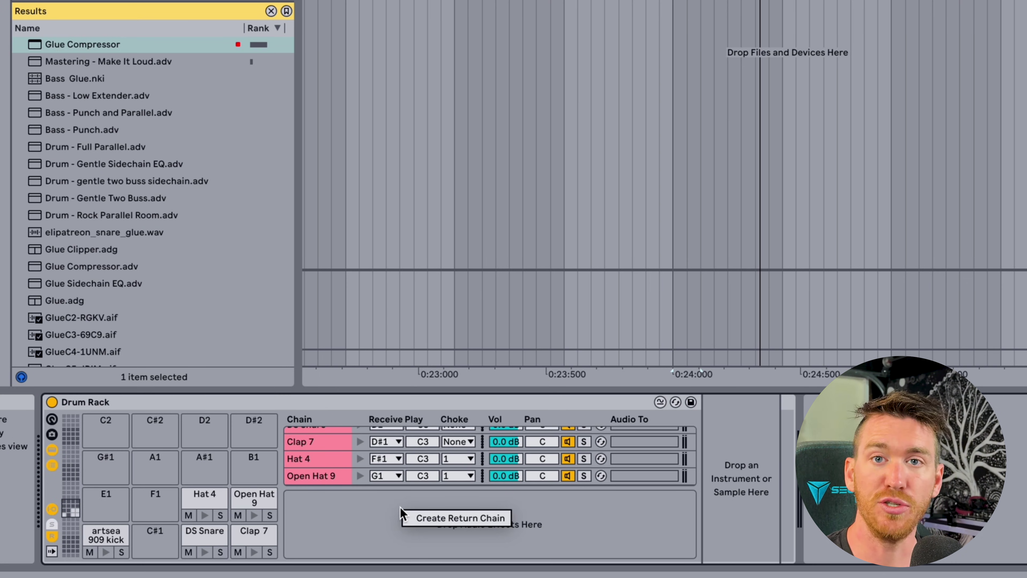
left_click(436, 518)
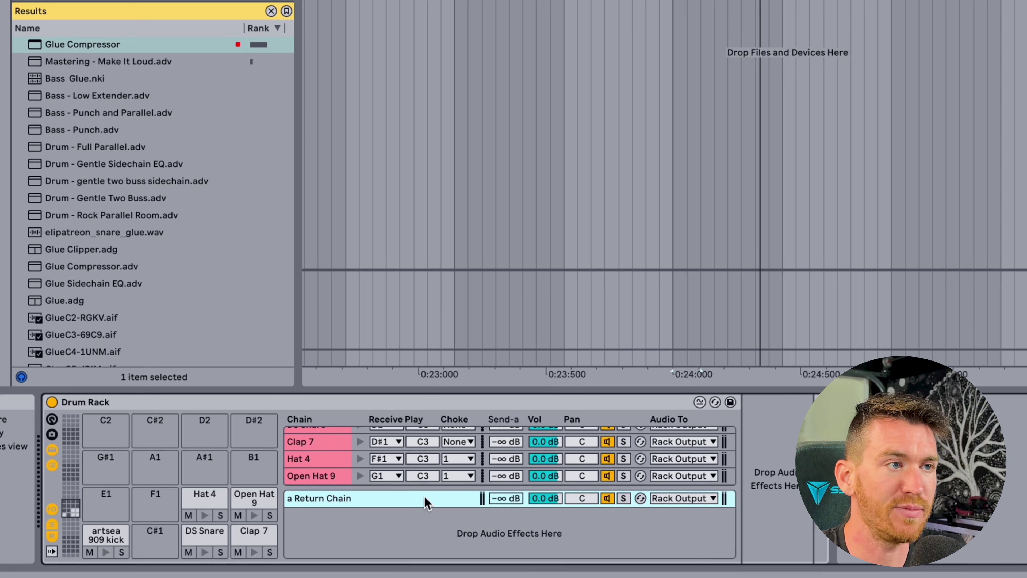
left_click(671, 501)
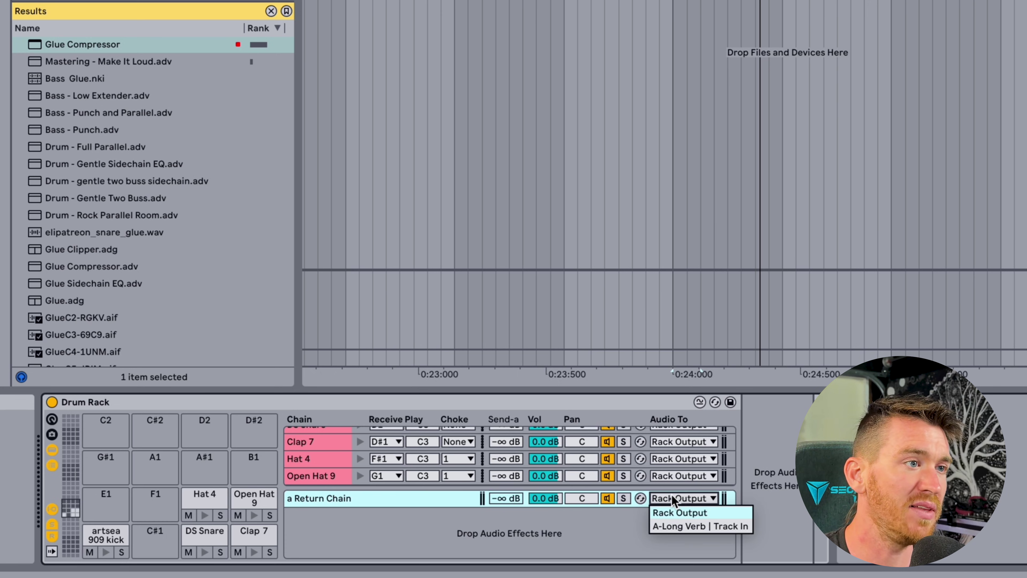
left_click(680, 526)
- Adjust the Send-a levels of the artsea 909 kick and DS Snare chains feeding the return chain
left_click(1026, 288)
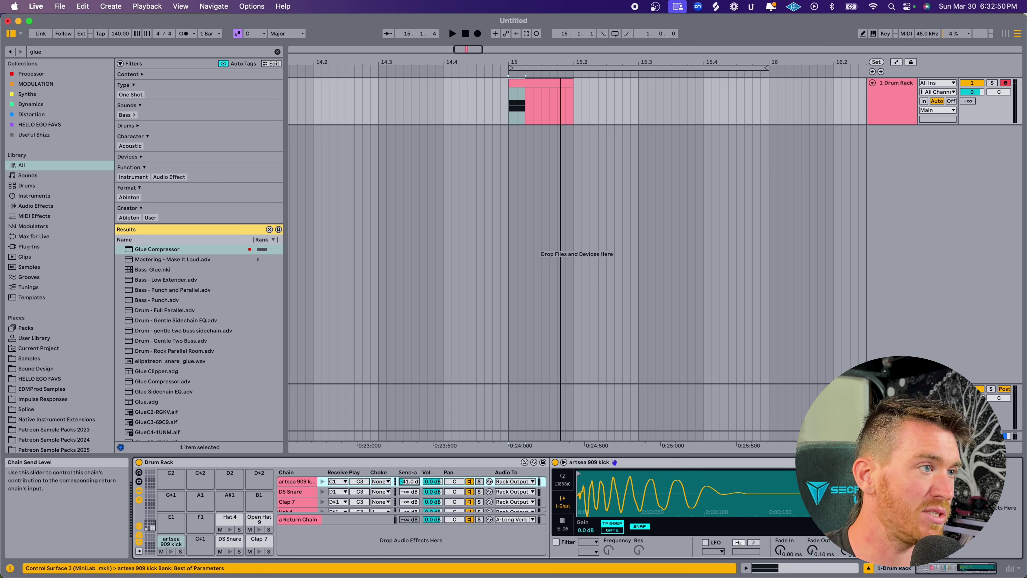
mouse_move(409, 481)
left_mouse_down()
mouse_move(408, 506)
mouse_move(410, 478)
left_mouse_up()
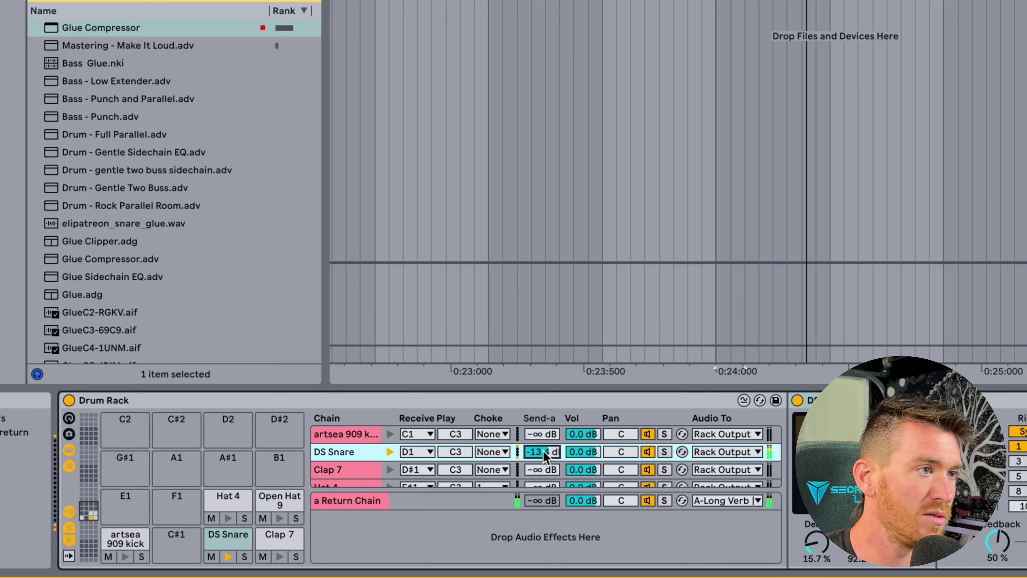
left_click_drag(543, 451, 543, 429)
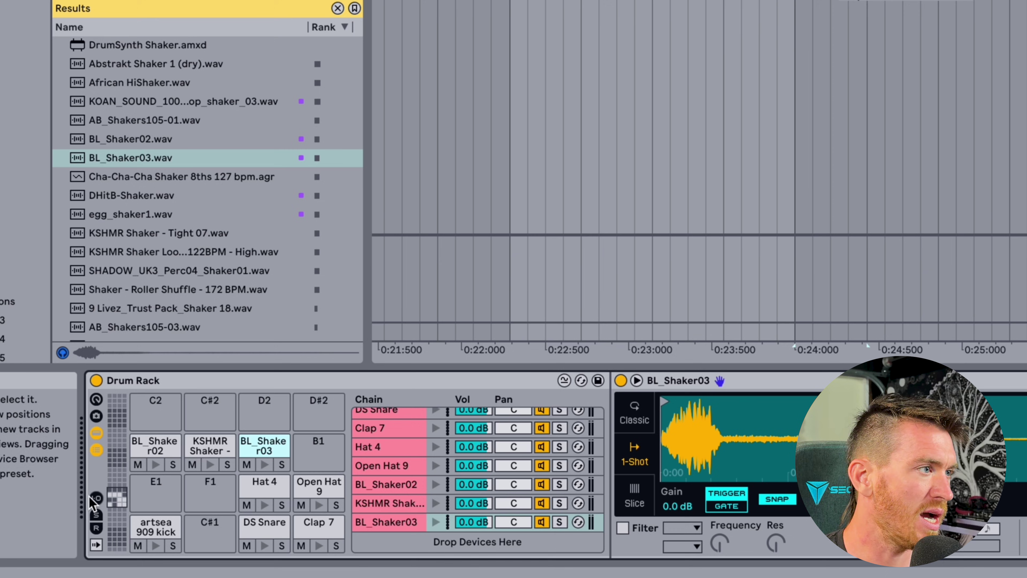
- Go through the BL_Shaker02, KSHMR Shaker and BL_Shaker03 pads and preview the KSHMR Shaker pad
left_click(211, 444)
left_click(264, 442)
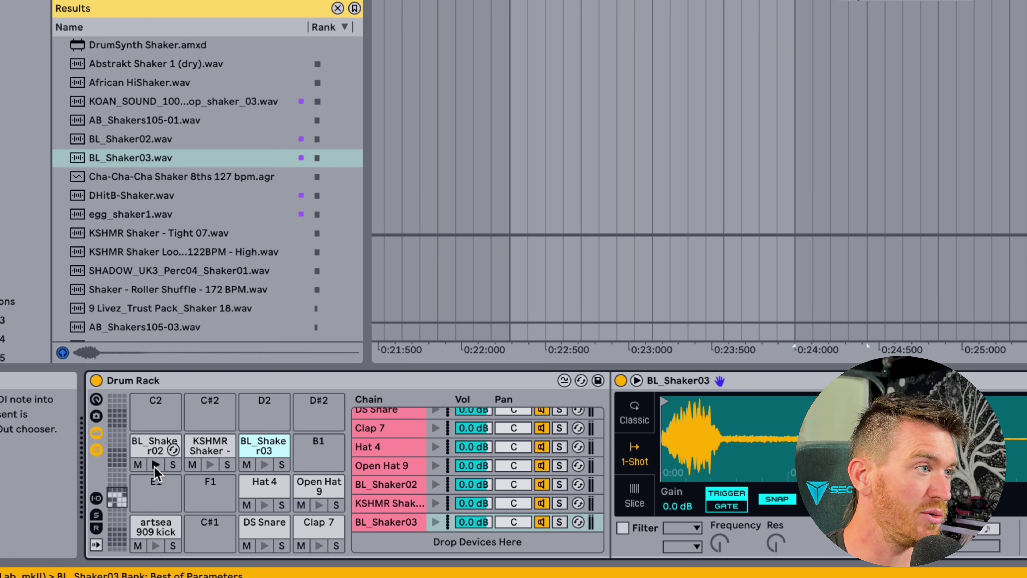
left_click(210, 465)
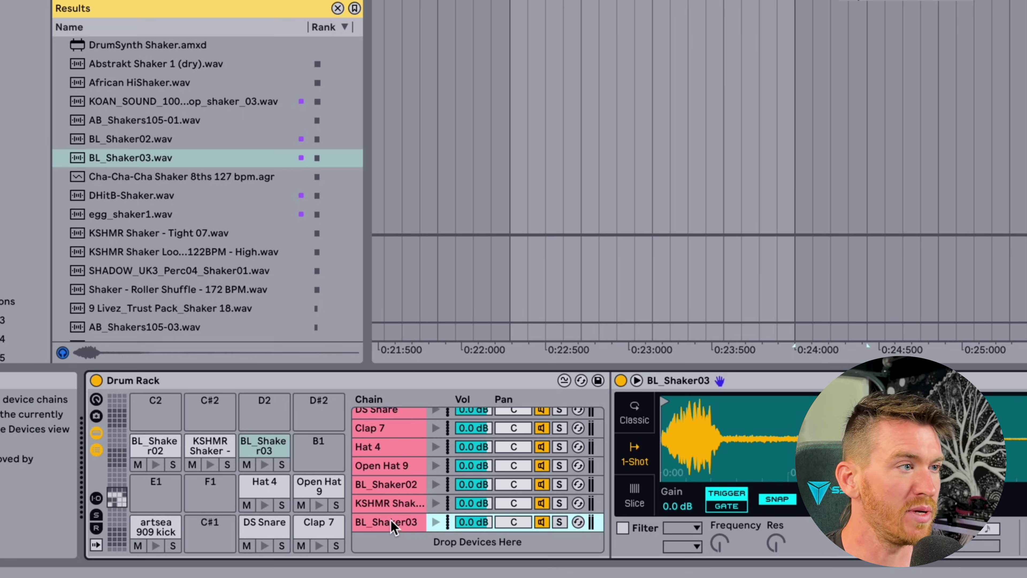
- Group the BL_Shaker02, KSHMR Shaker and BL_Shaker03 chains into a nested Drum Rack and rename the group chain Shakers
left_click(380, 488, "shift")
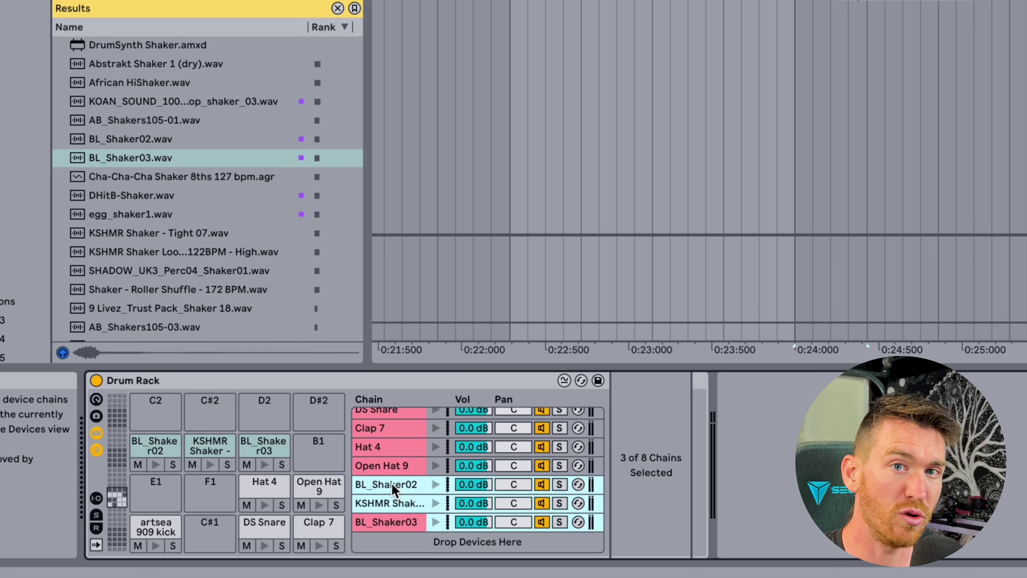
key("ctrl+g")
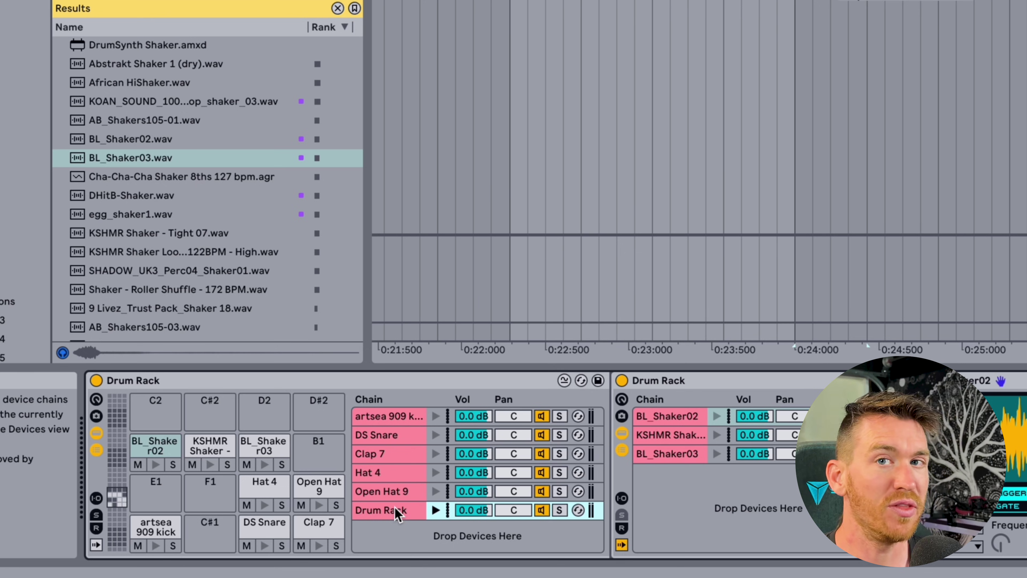
double_click(397, 511)
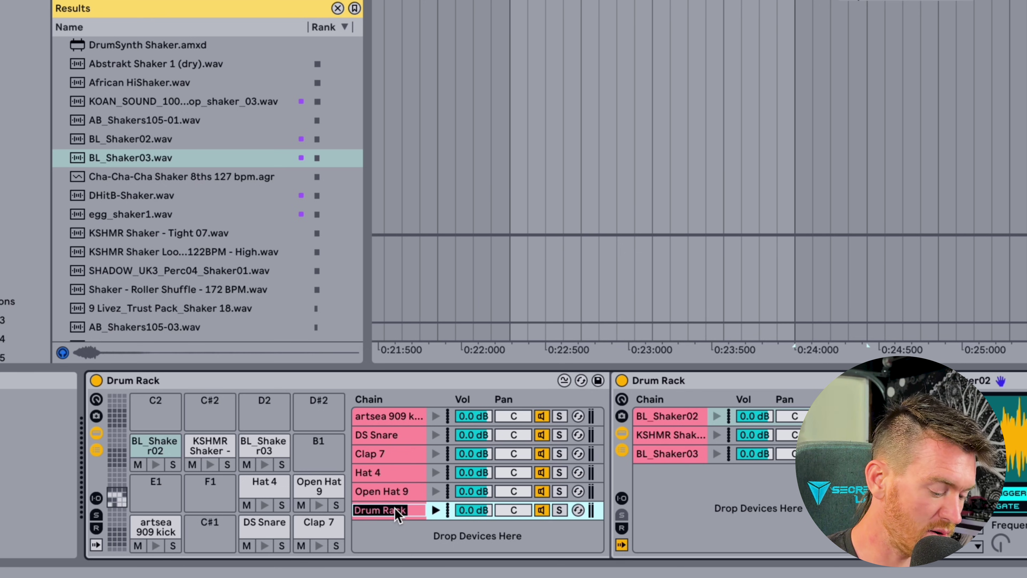
type("Shakers")
key("Return")
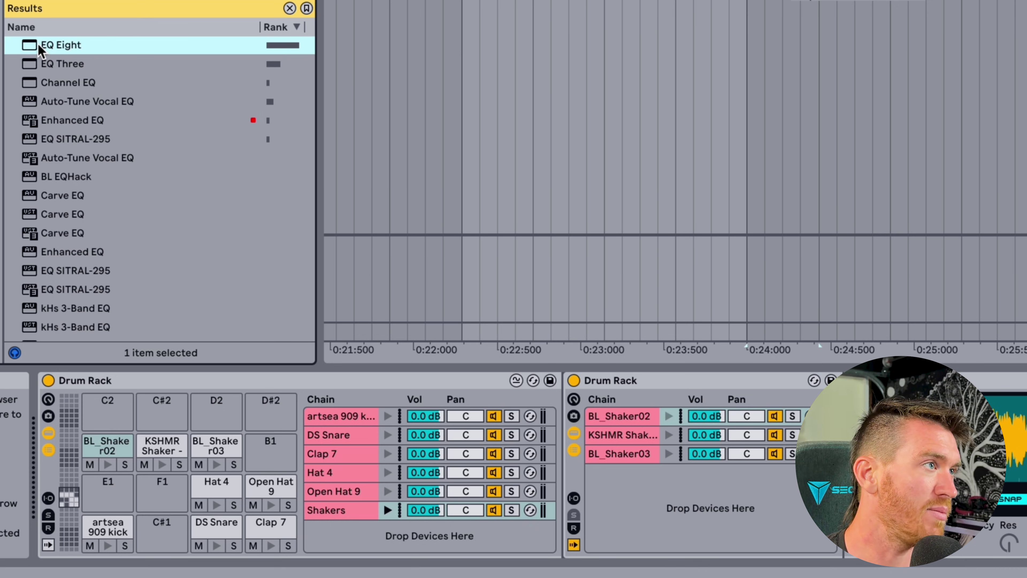
- Try to add EQ Eight to the Shakers group chain
left_click_drag(40, 46, 461, 542)
left_click_drag(294, 518, 328, 509)
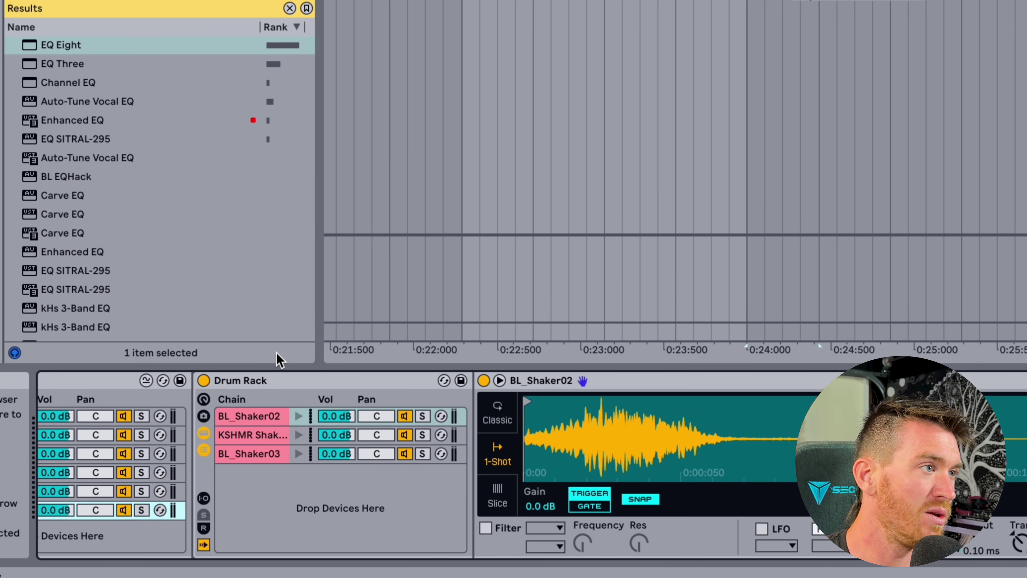
- Look through the nested Drum Rack's three shaker chains and preview the shakers from the outer rack
left_click(255, 374)
left_click(252, 418)
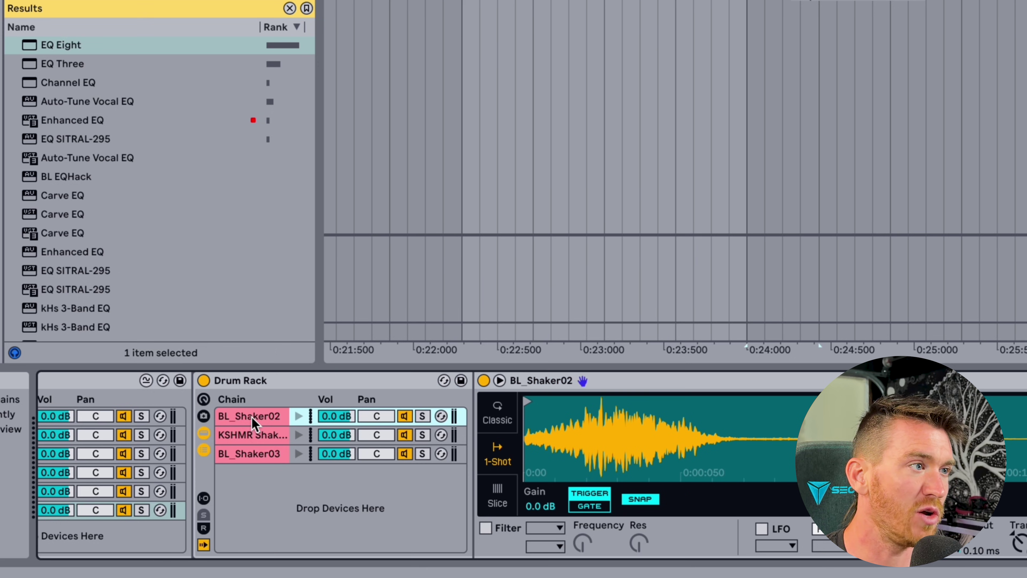
left_click(253, 435)
left_click(254, 455)
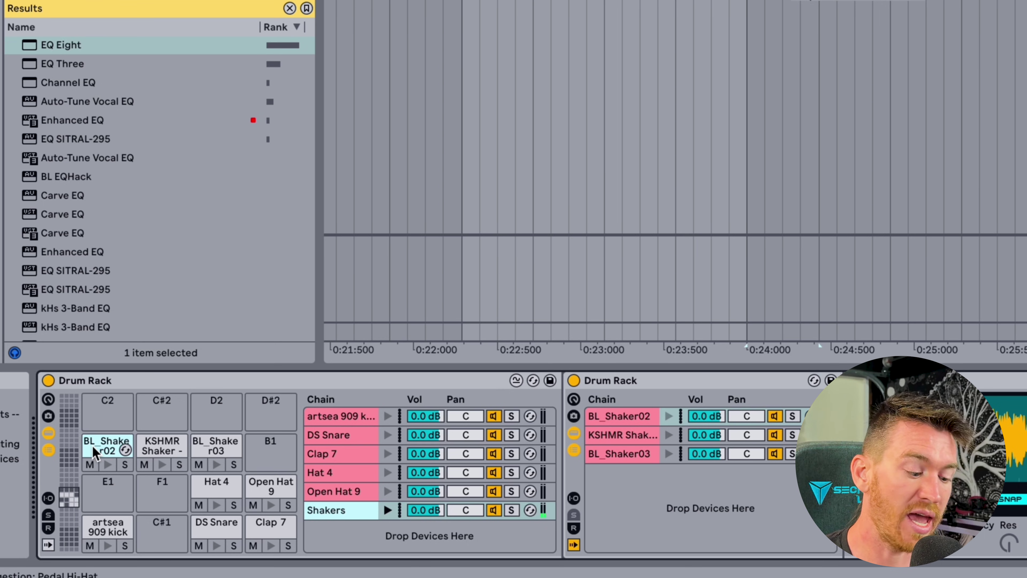
key("h")
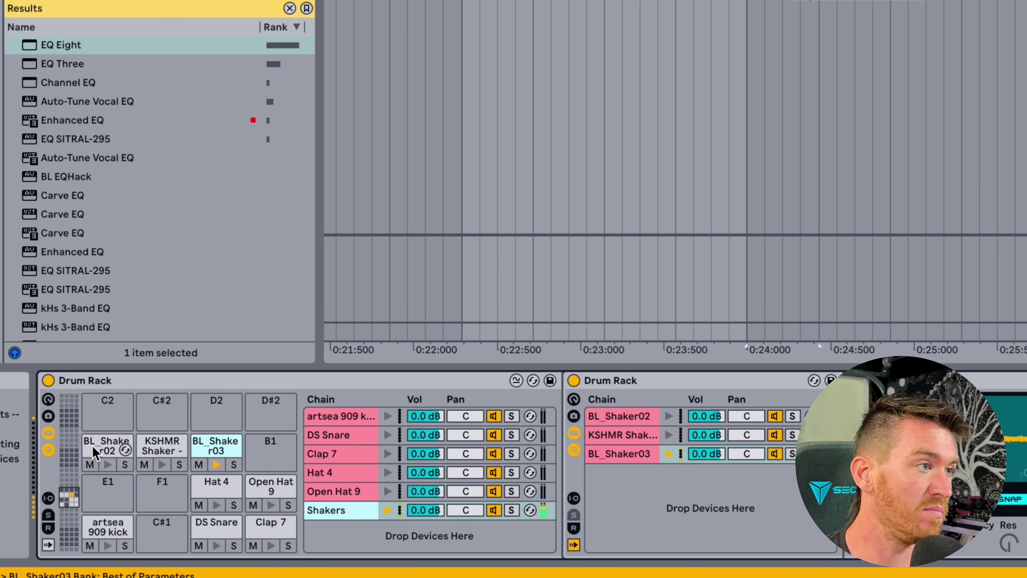
- Show the outer Drum Rack's input/output controls and set the Shakers chain's Receive note to G#1
left_click(49, 498)
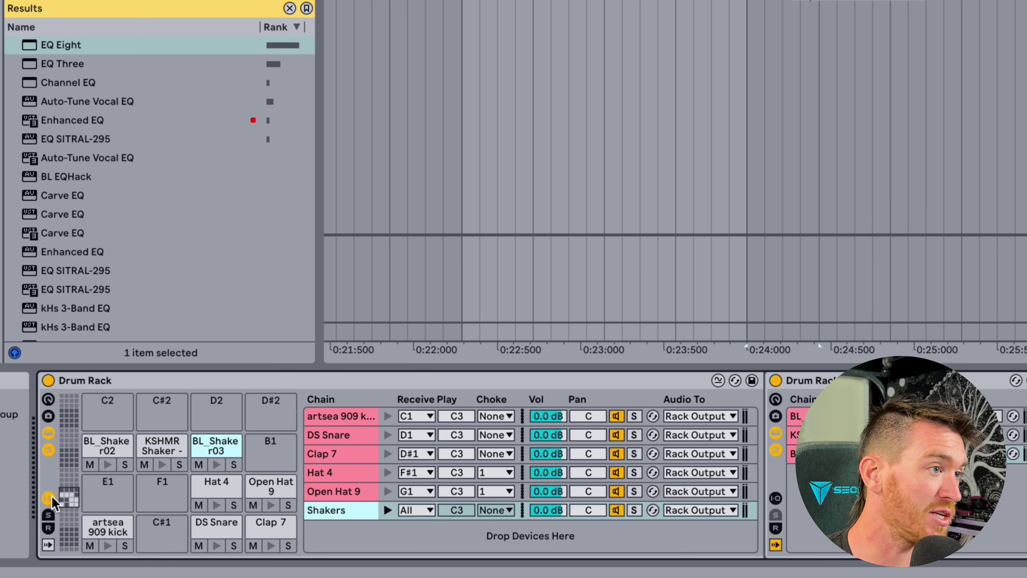
left_click(428, 511)
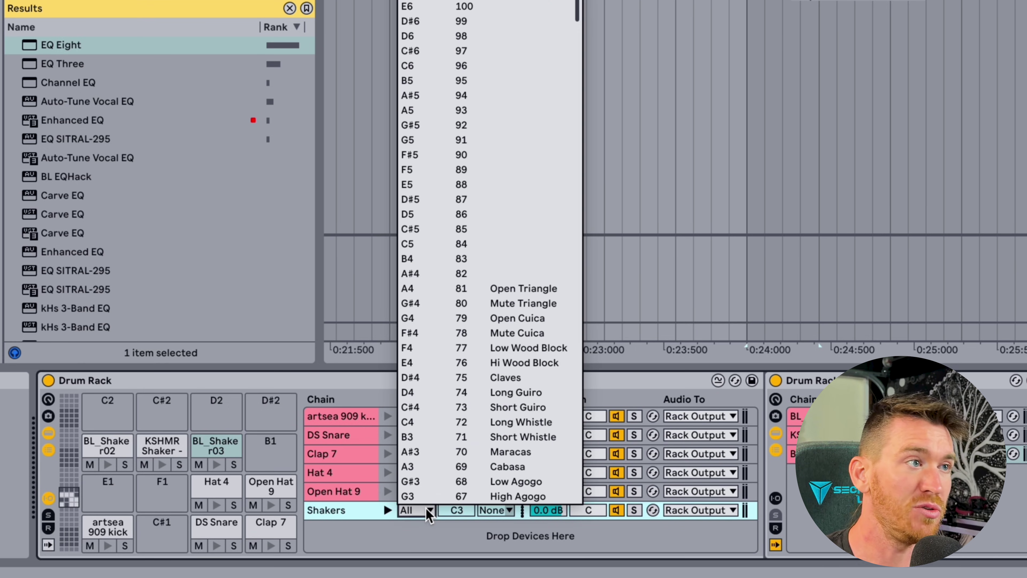
scroll(513, 248, "down", 15)
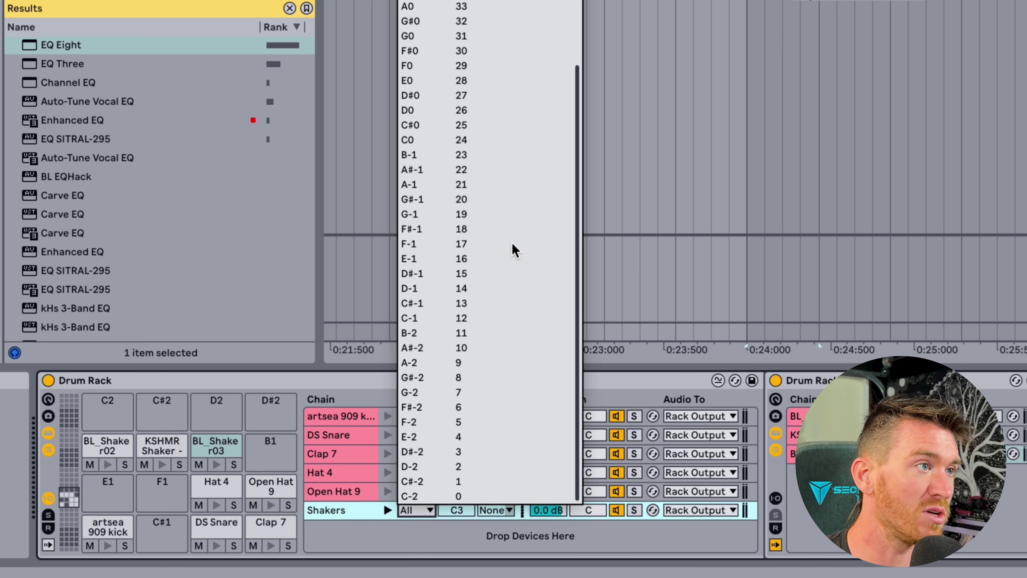
scroll(514, 249, "up", 10)
left_click(525, 174)
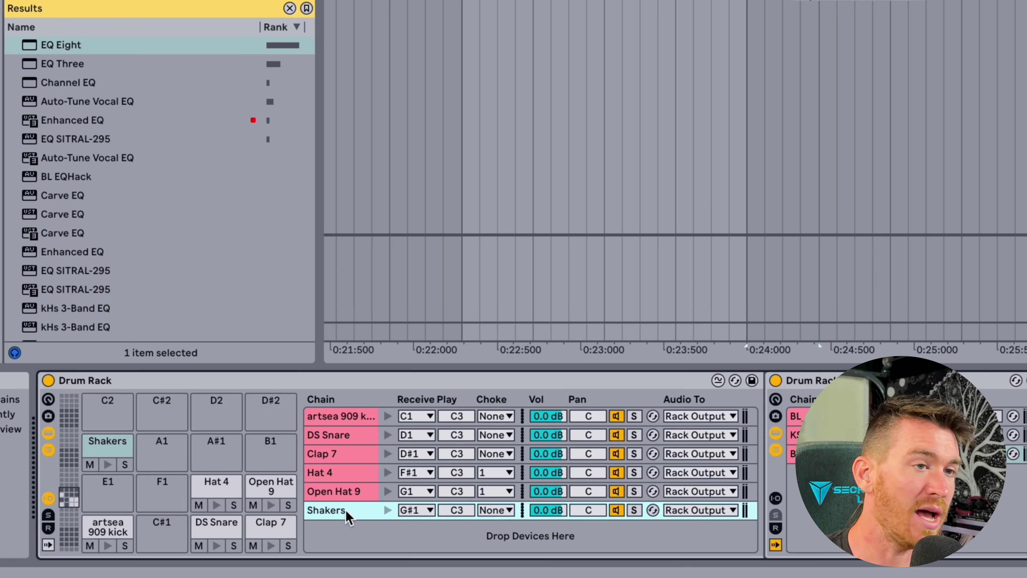
- Show the nested Drum Rack's input/output controls and check the BL_Shaker02 chain's Receive note options
scroll(530, 465, "right", 5)
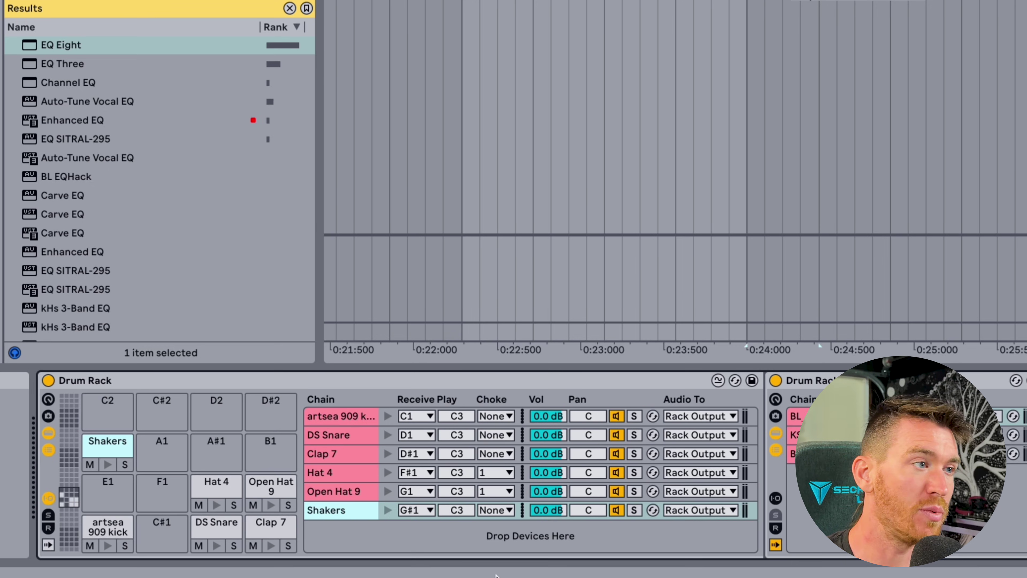
left_click(347, 509)
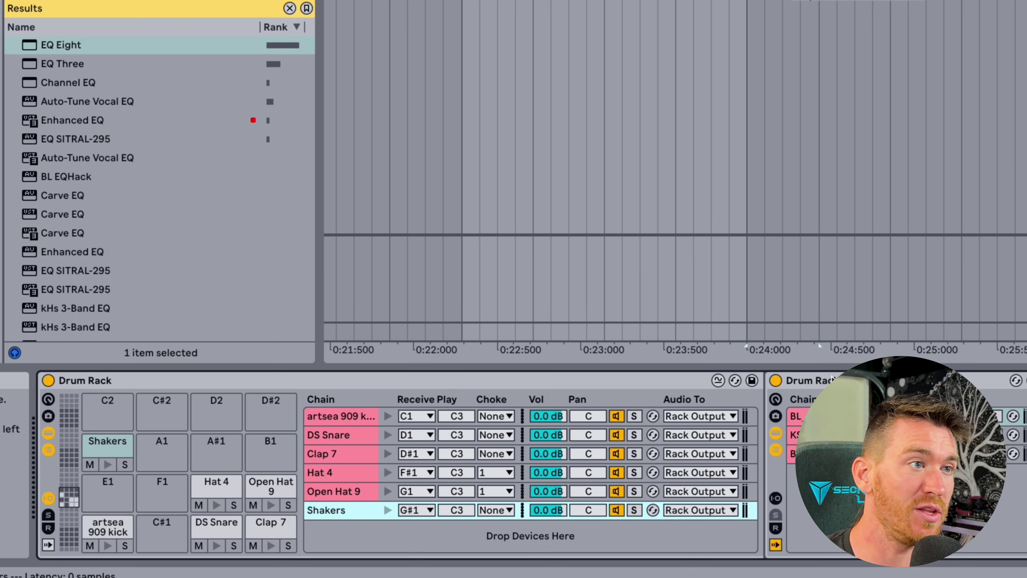
left_click(784, 514)
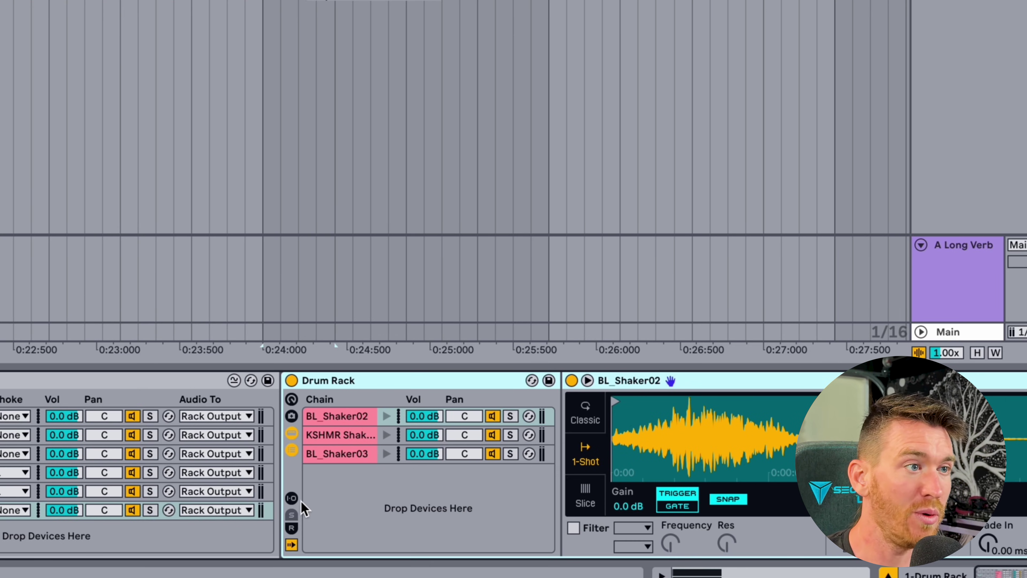
left_click(291, 499)
left_click(334, 418)
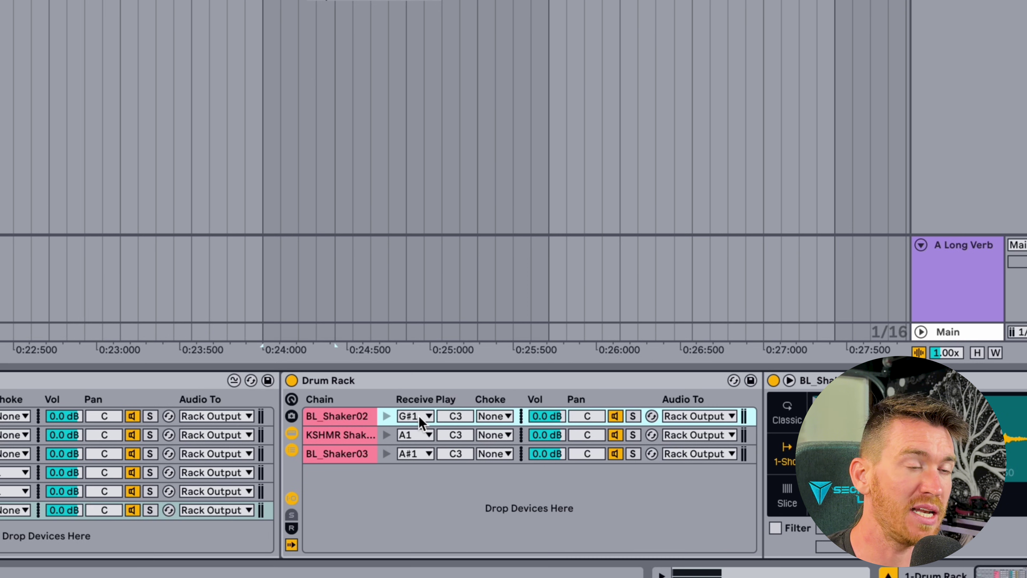
left_click(418, 416)
left_click(419, 416)
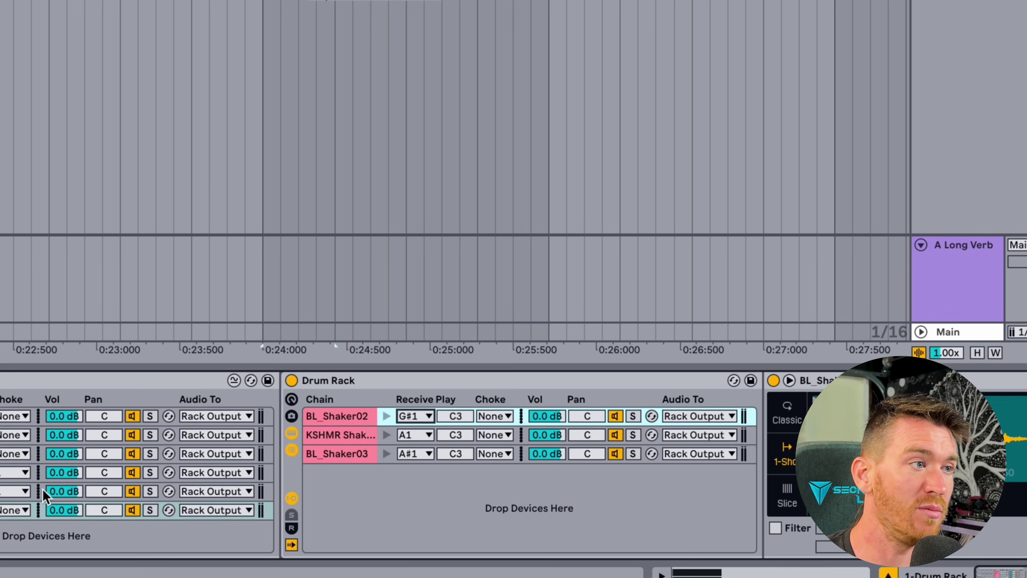
- Set the BL_Shaker02 chain's Receive note to C3 in the nested Drum Rack and change the KSHMR Shaker and BL_Shaker03 Receive notes
left_click(2, 509)
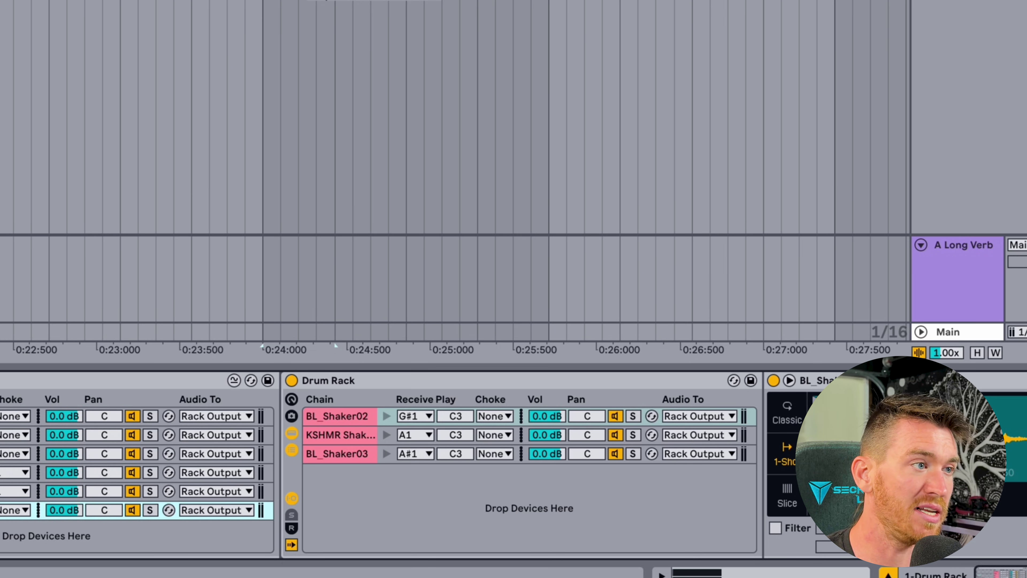
left_click(315, 385)
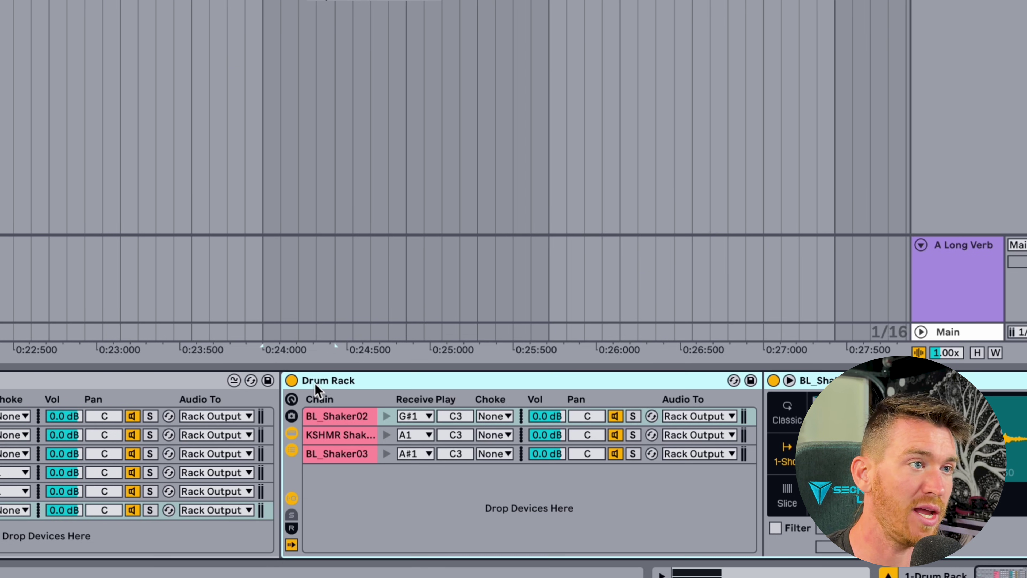
left_click(415, 416)
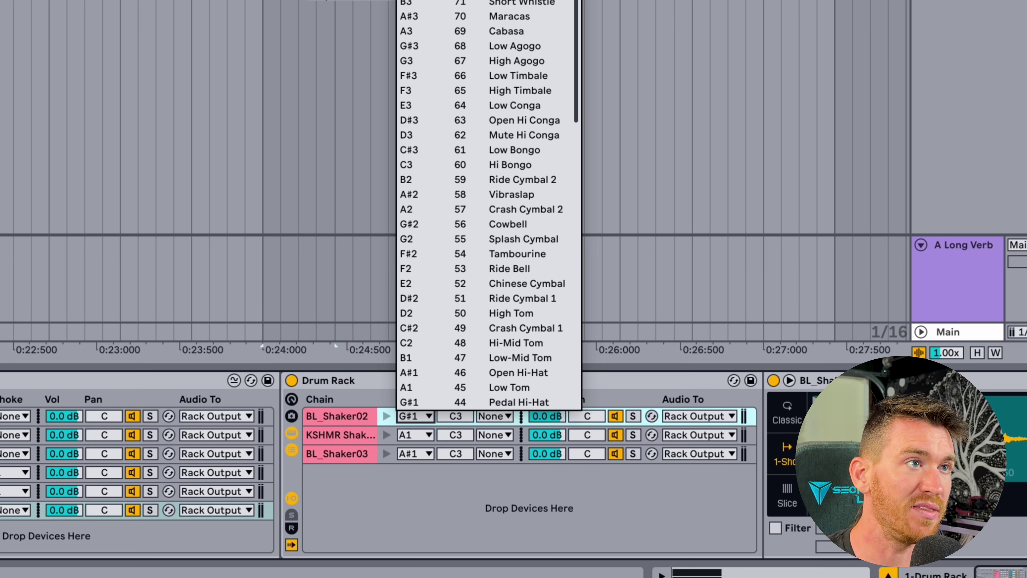
left_click(421, 162)
left_click(404, 434)
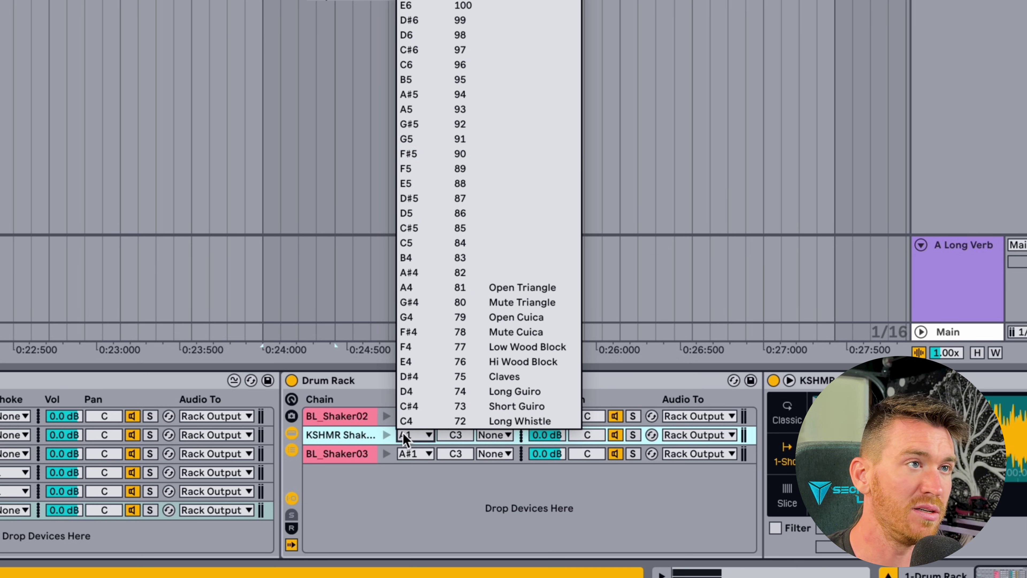
scroll(473, 11, "down", 8)
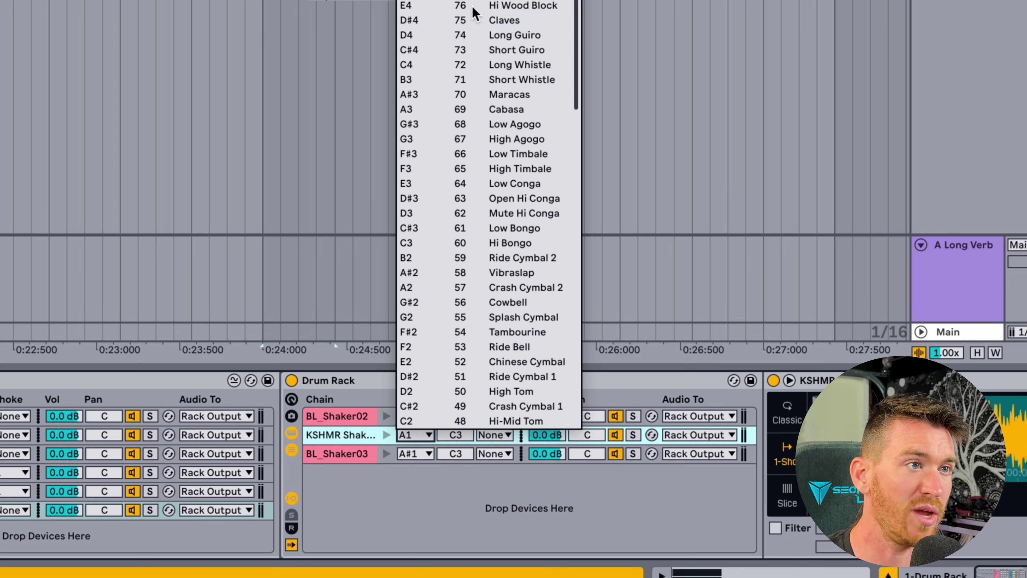
left_click(421, 258)
left_click(415, 453)
scroll(481, 166, "down", 3)
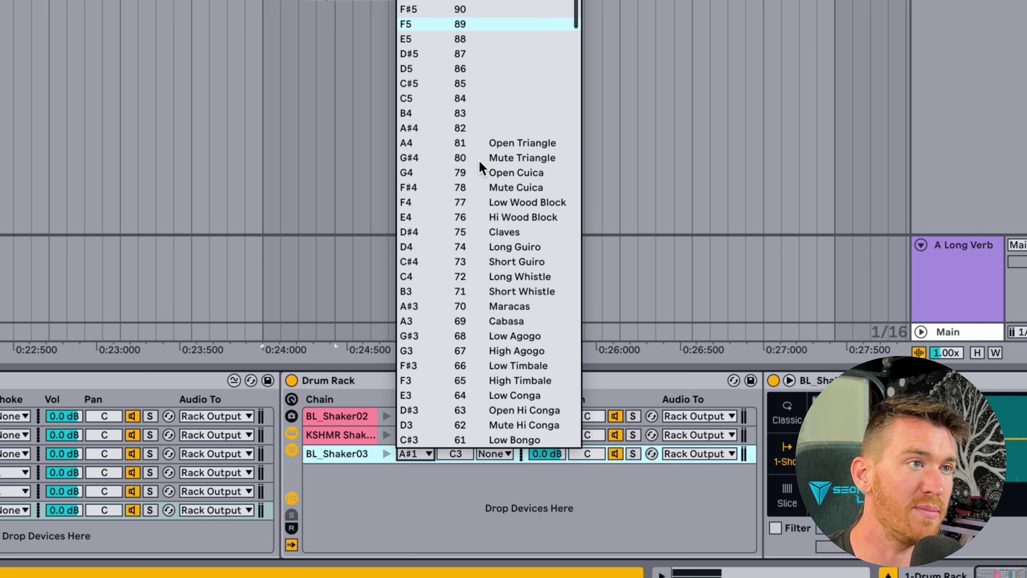
scroll(481, 166, "down", 2)
left_click(401, 351)
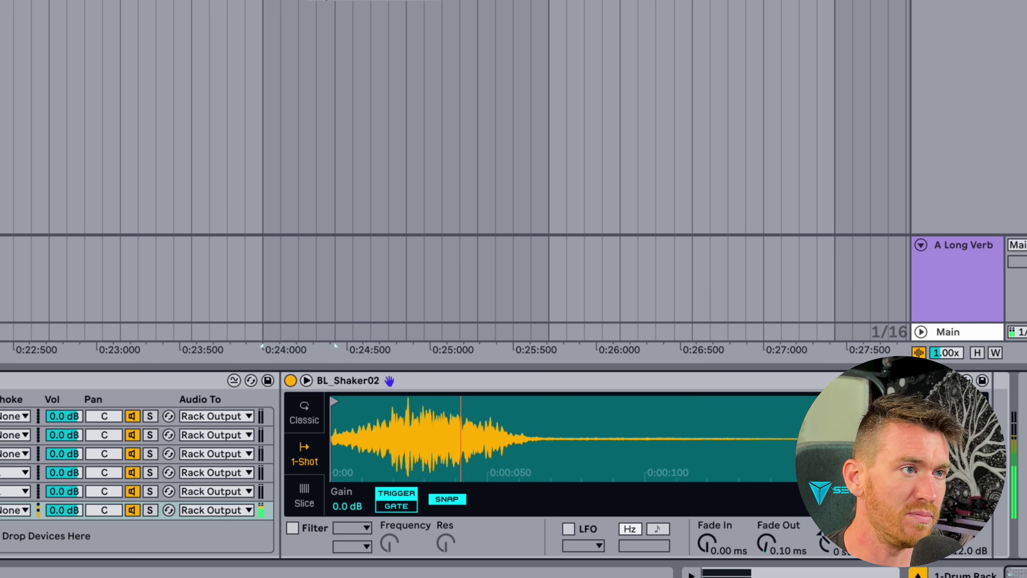
- Group the BL_Shaker02 Simpler into an Instrument Rack, layer BL_Shaker03 and egg_shaker1 as extra chains, and look through the chains
left_click(343, 381)
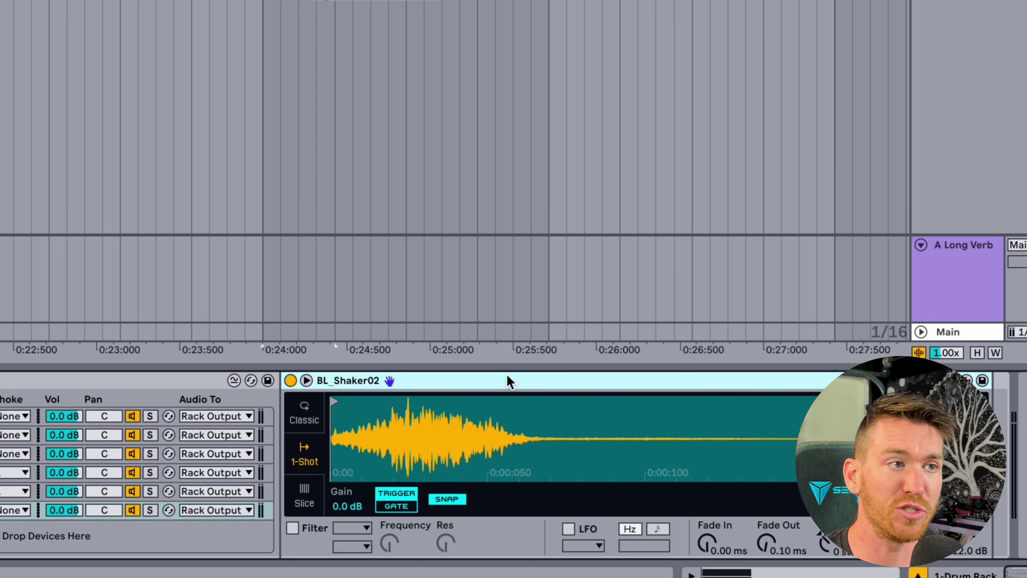
key("ctrl+g")
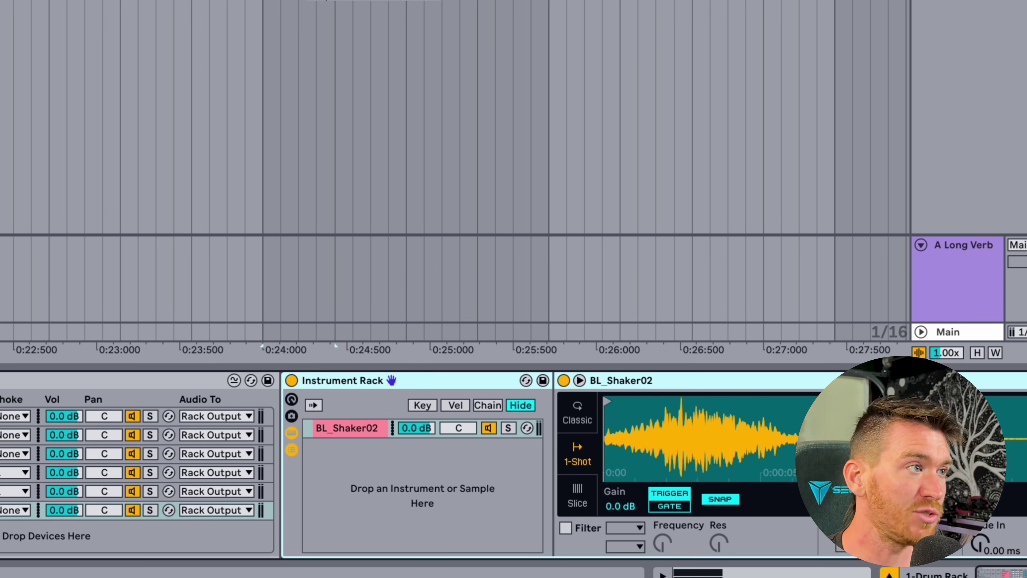
key("ctrl+f")
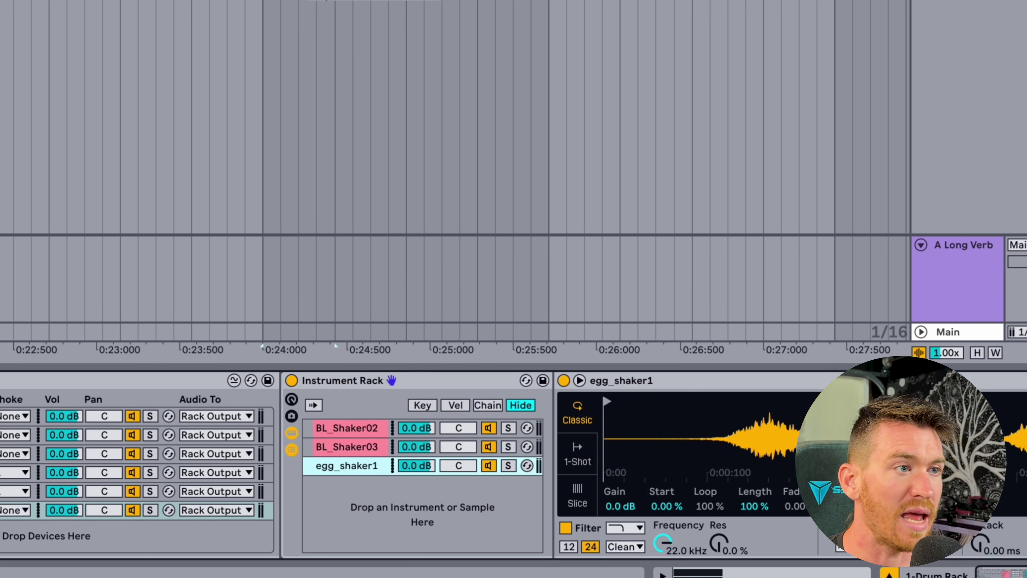
left_click(352, 428)
left_click(350, 446)
left_click(351, 466)
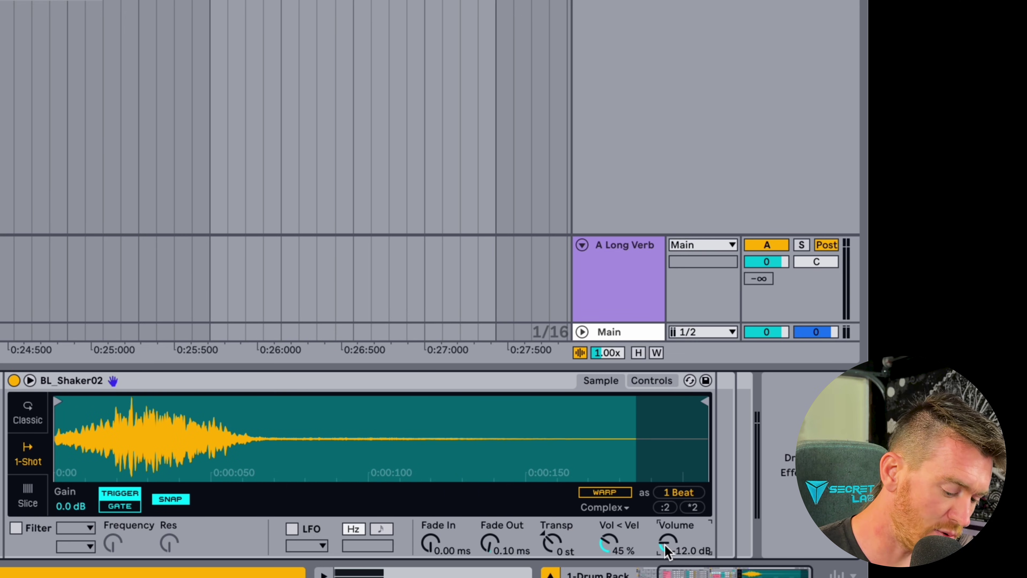
- Try setting the Volume of the BL_Shaker02 and BL_Shaker03 Simplers to -6 dB one at a time
type("-6")
key("Return")
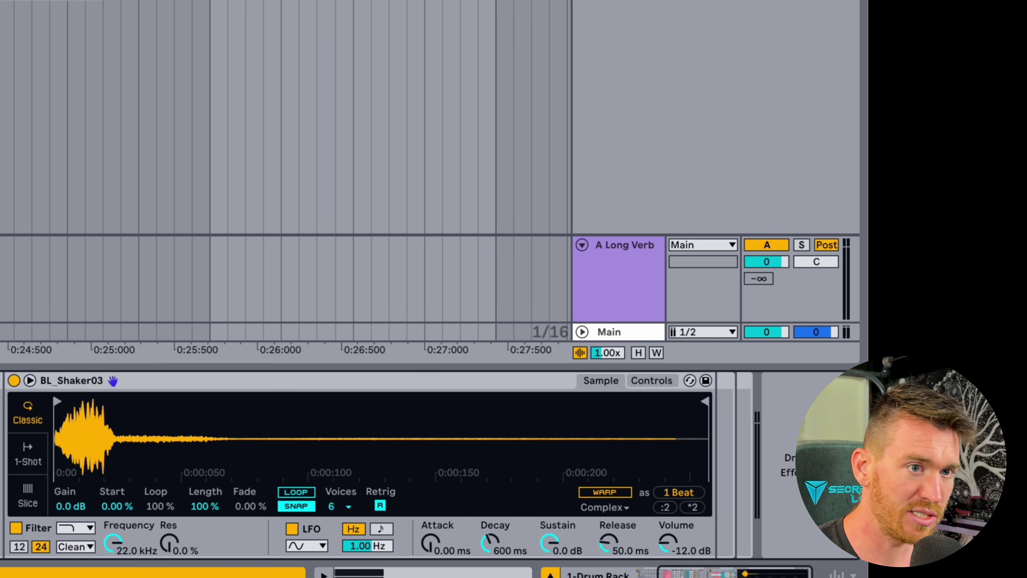
left_click(666, 542)
type("-6")
key("Return")
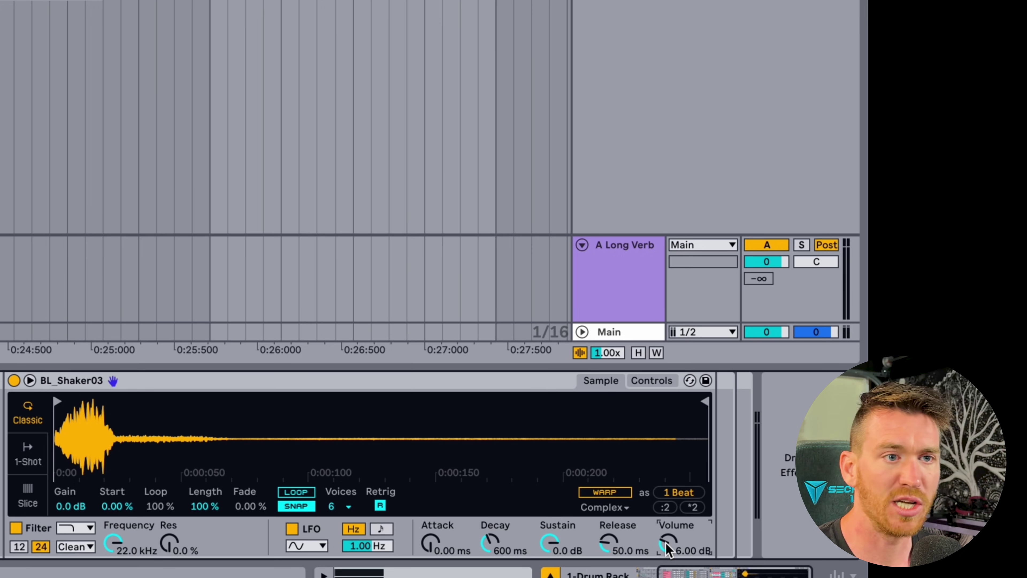
left_click_drag(666, 543, 666, 554)
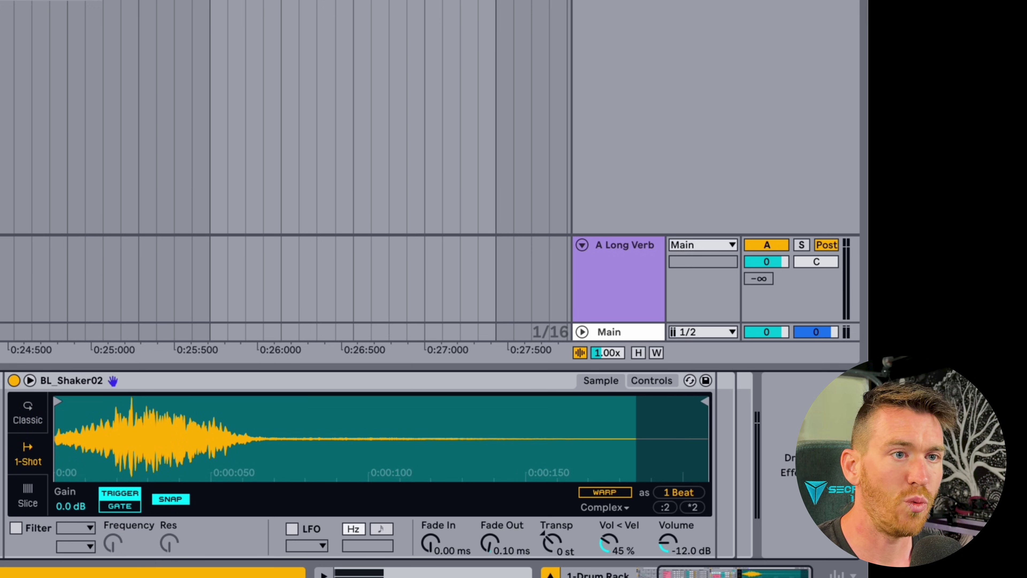
- Set the BL_Shaker02 Simpler's Volume to -6 dB, copy the value to its siblings, and check the other two shaker chains
type("-6")
key("Return")
right_click(670, 543)
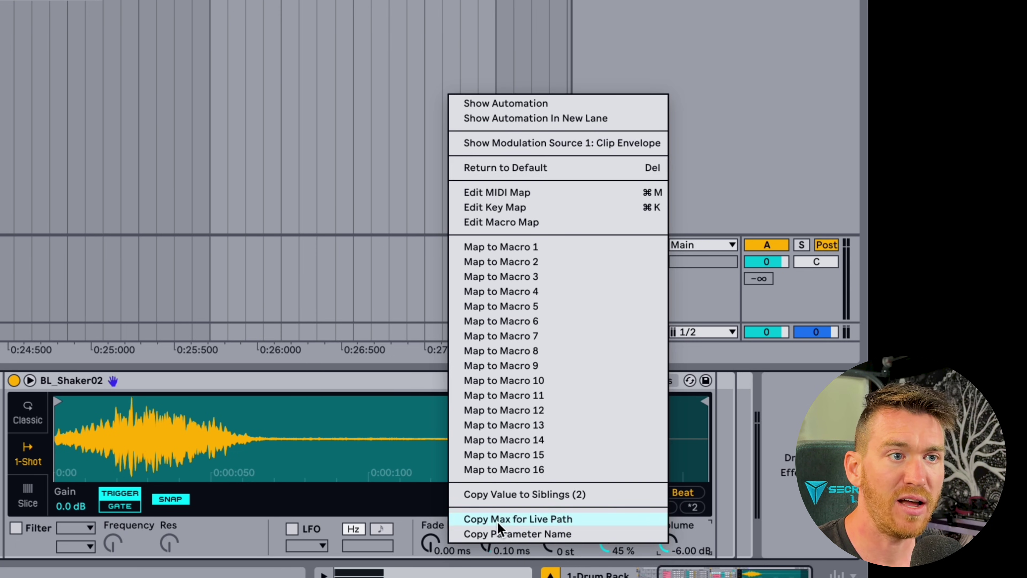
left_click(489, 494)
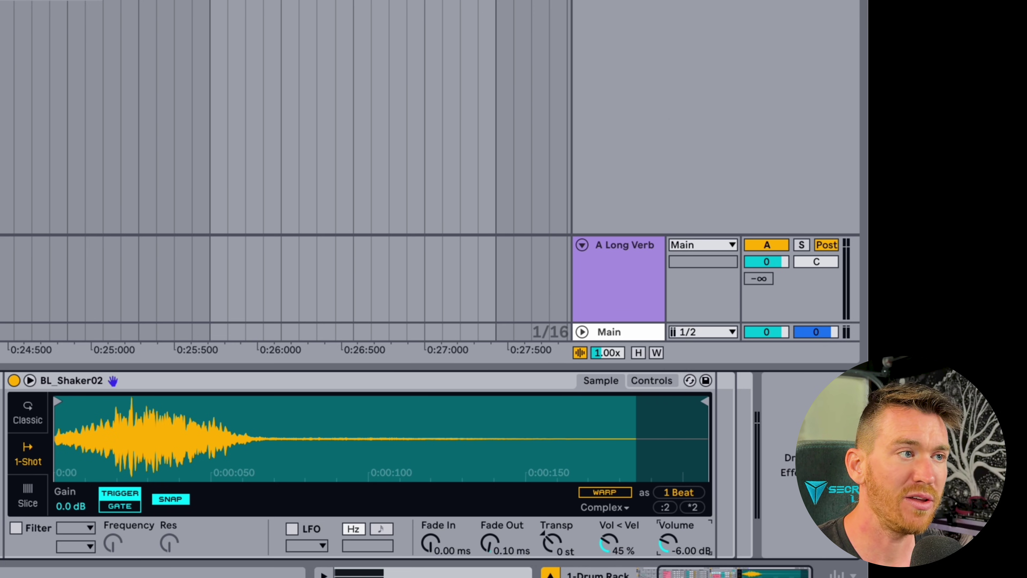
left_click(344, 447)
left_click(362, 465)
left_click(344, 446)
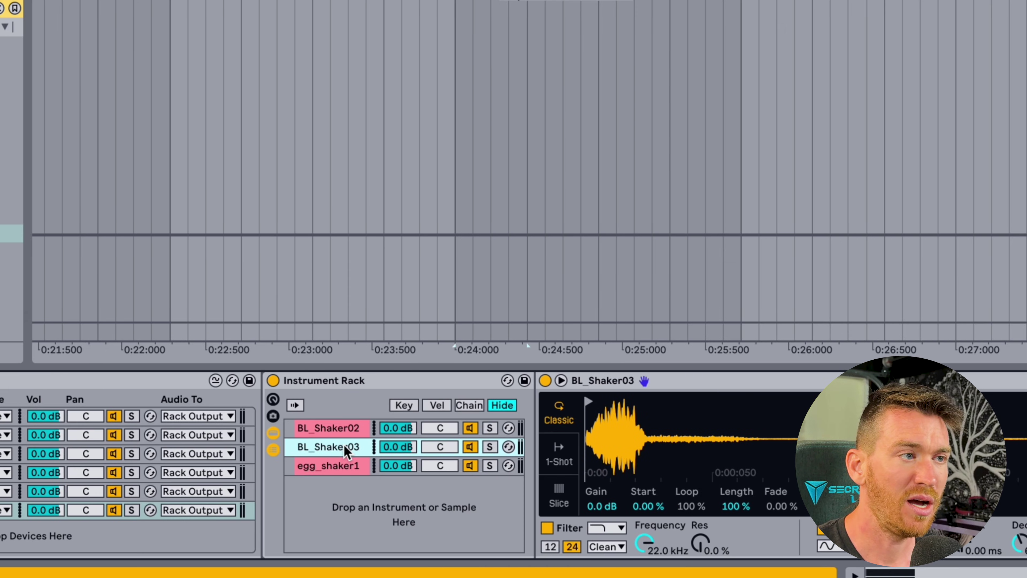
- Transpose the BL_Shaker02 Simpler up 3 semitones, copy the value to its siblings, and check the other shaker chains
left_click(334, 431)
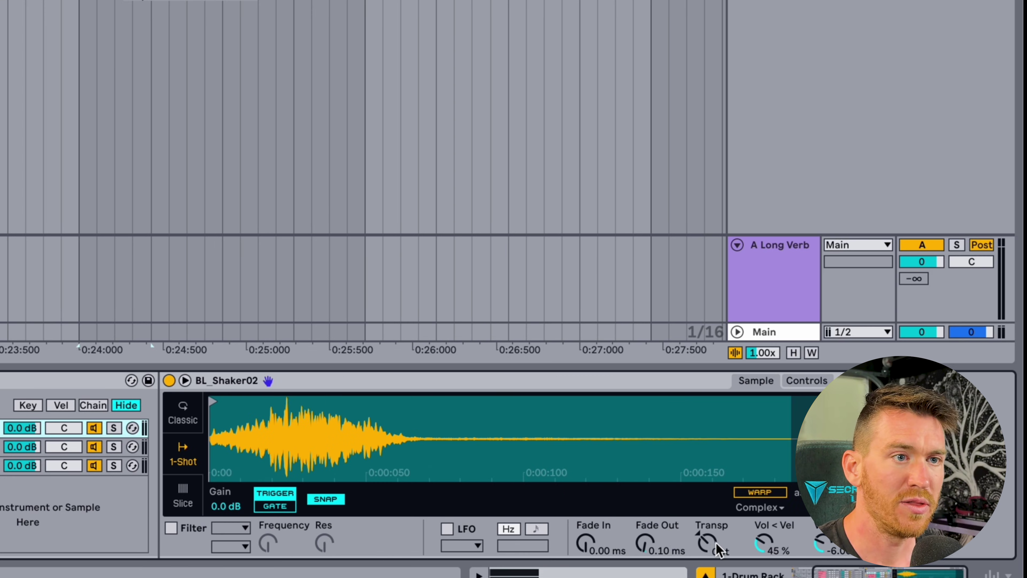
left_click(715, 542)
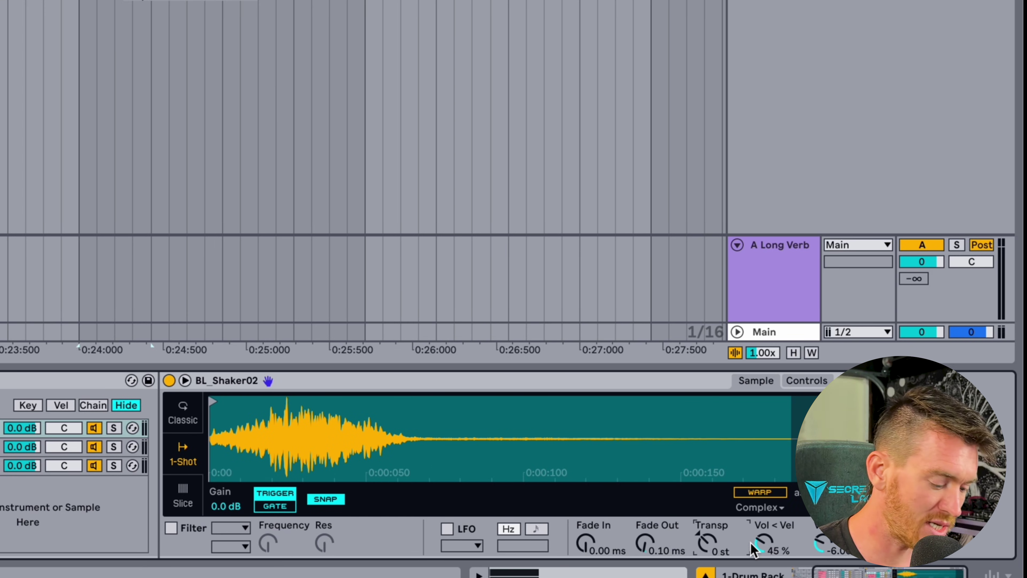
key("Up")
key("Up")
key("Up")
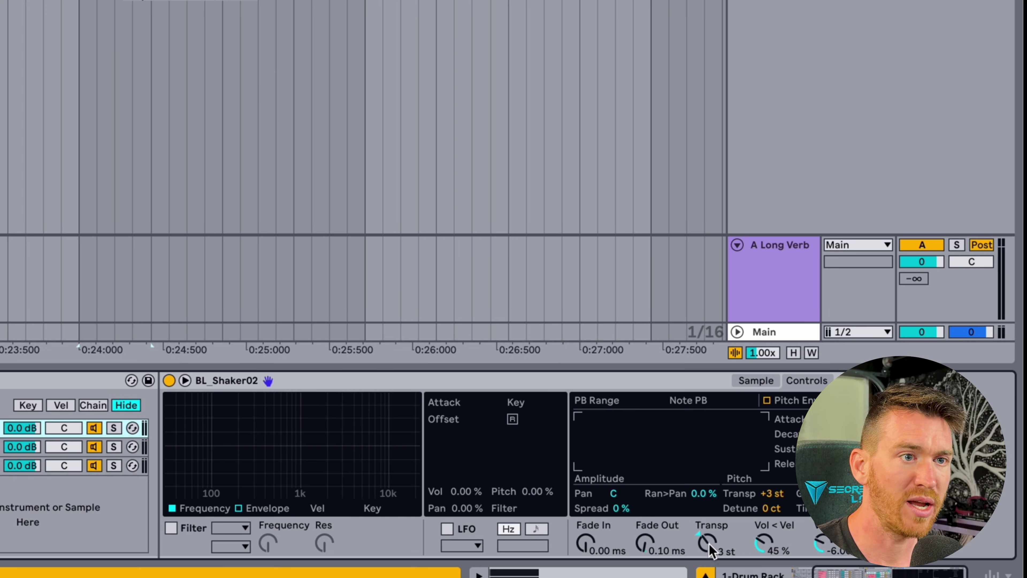
right_click(712, 551)
left_click(788, 491)
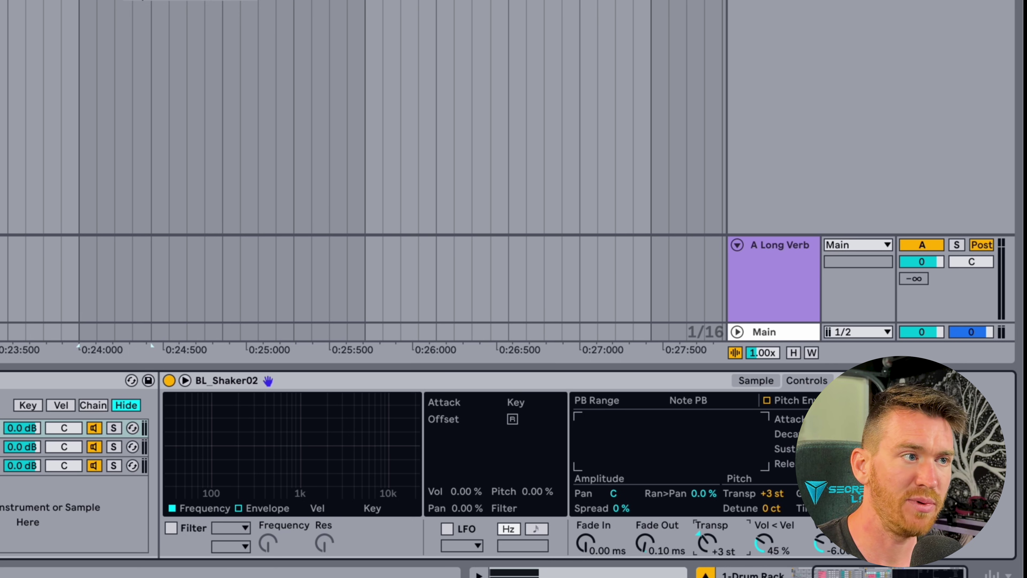
left_click(2, 446)
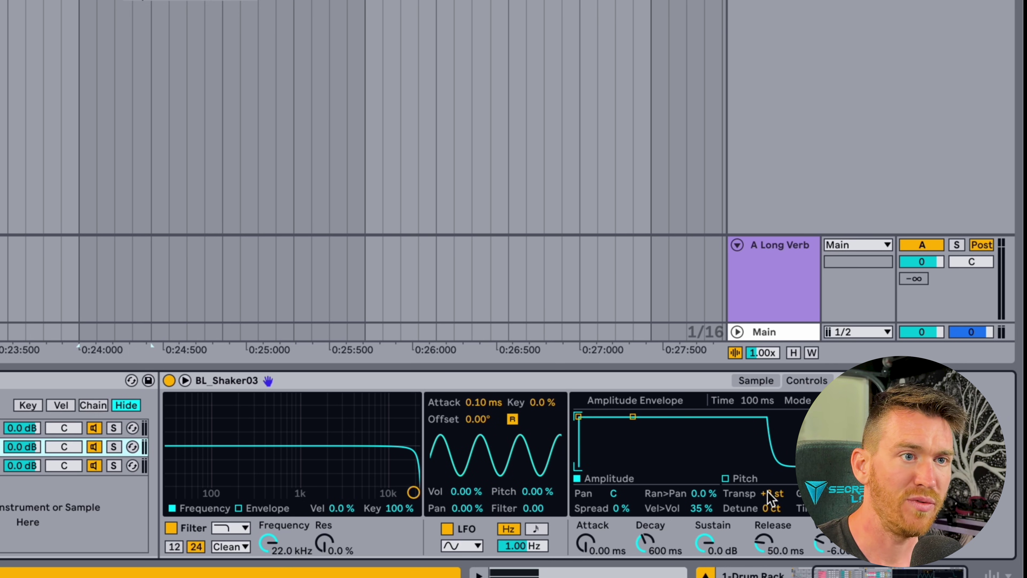
left_click(76, 465)
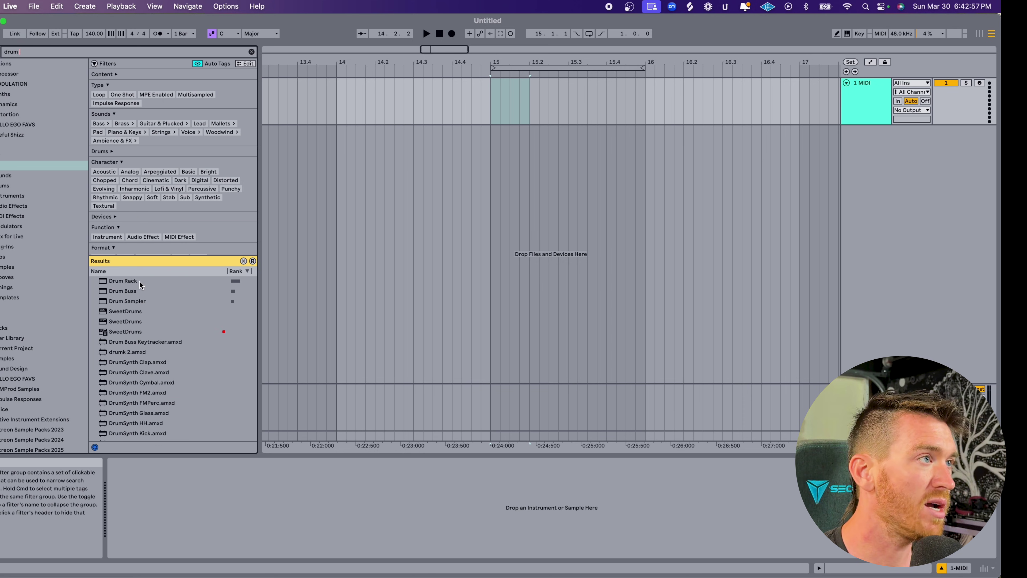
- Add an empty Drum Rack to the MIDI track and load a Sampler onto its D#1 pad
key("Return")
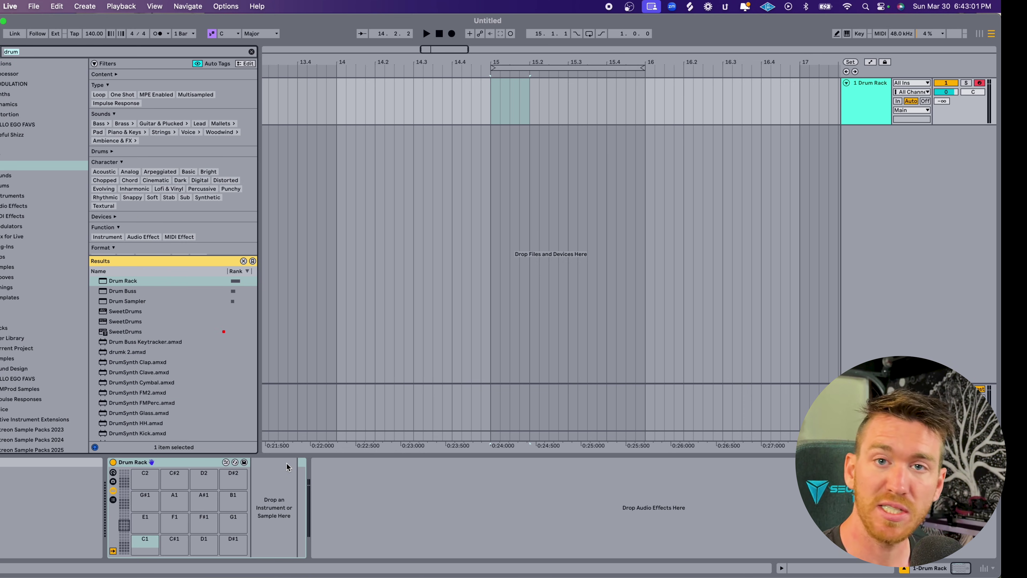
key("super+f")
type("sampl")
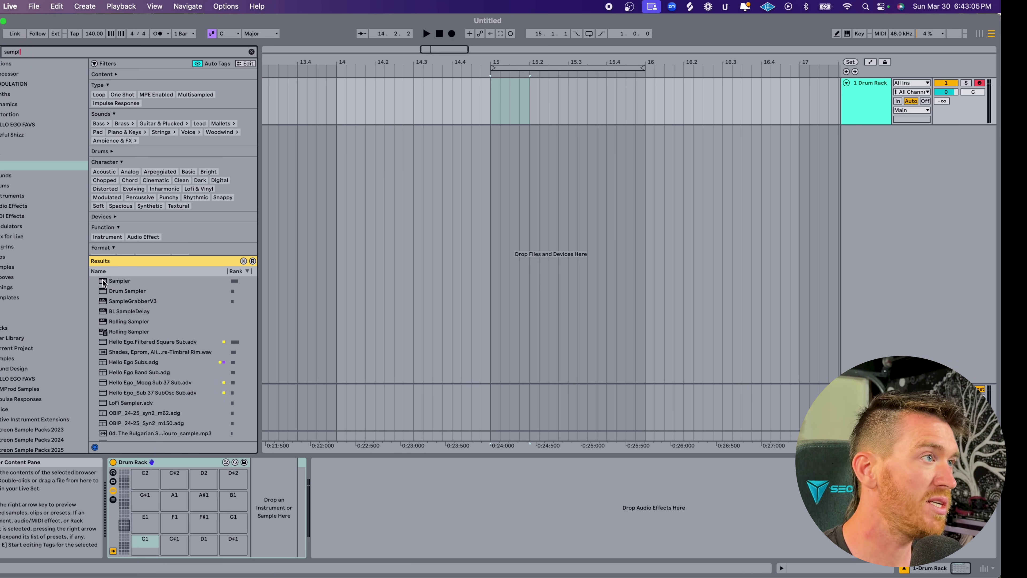
left_click_drag(103, 283, 233, 545)
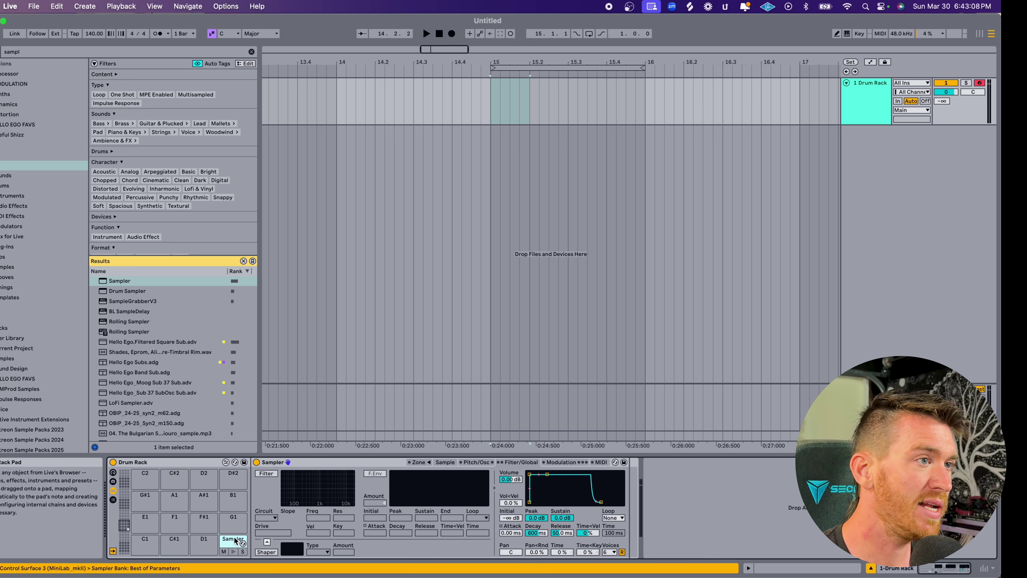
- Open and close the Sampler's zone editor and show its sample playback properties
left_click(345, 467)
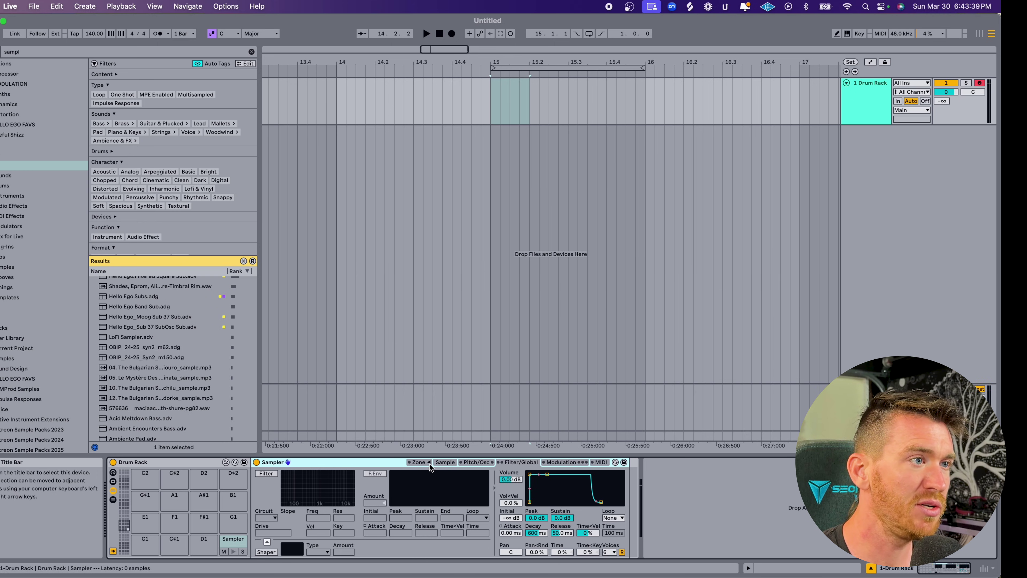
left_click(430, 464)
left_click(430, 464)
left_click(430, 465)
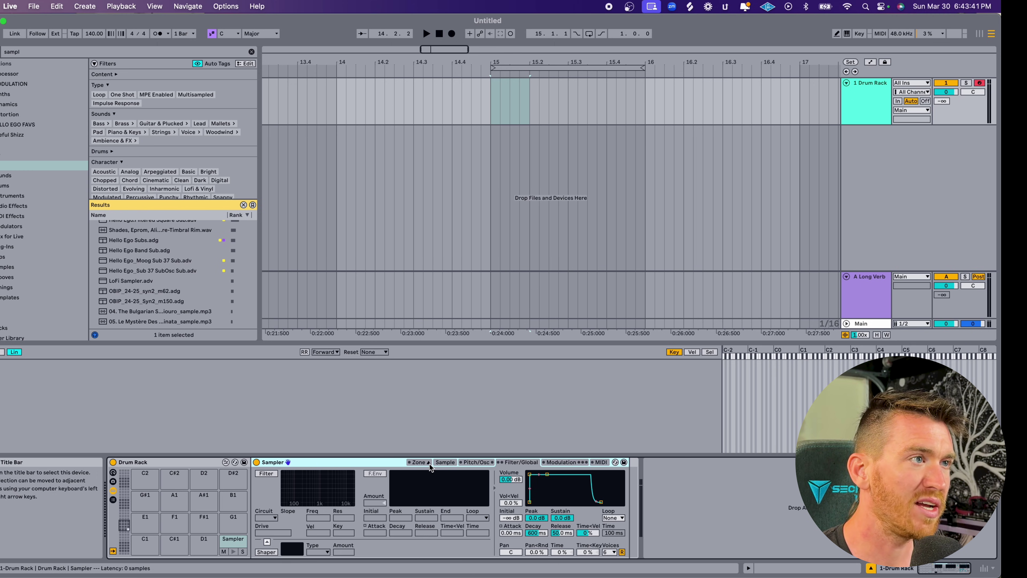
left_click(430, 466)
left_click(444, 462)
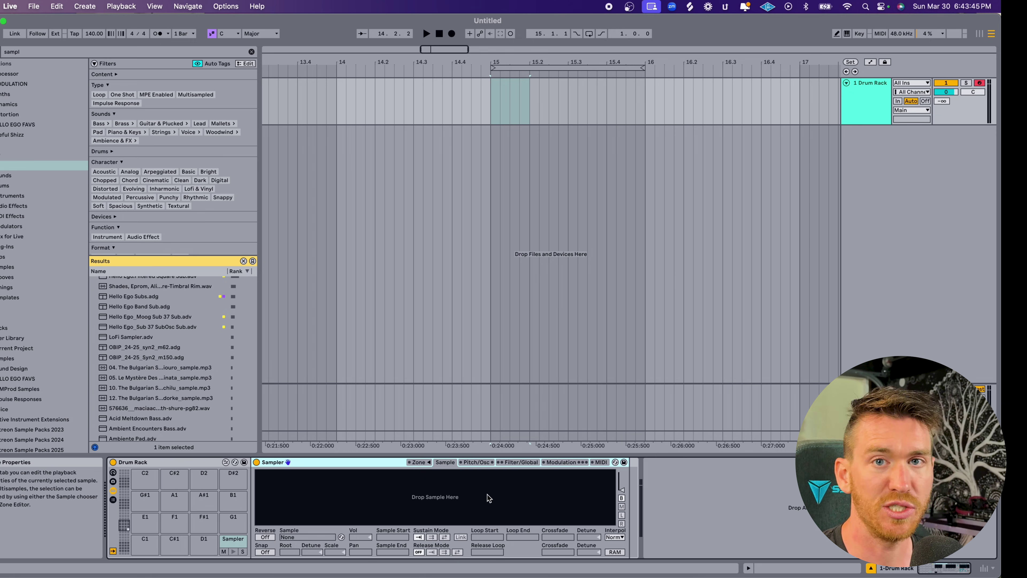
- Search the browser for snare, load the snare samples into the Sampler, and look through its sample layers in the zone editor
left_click(119, 51)
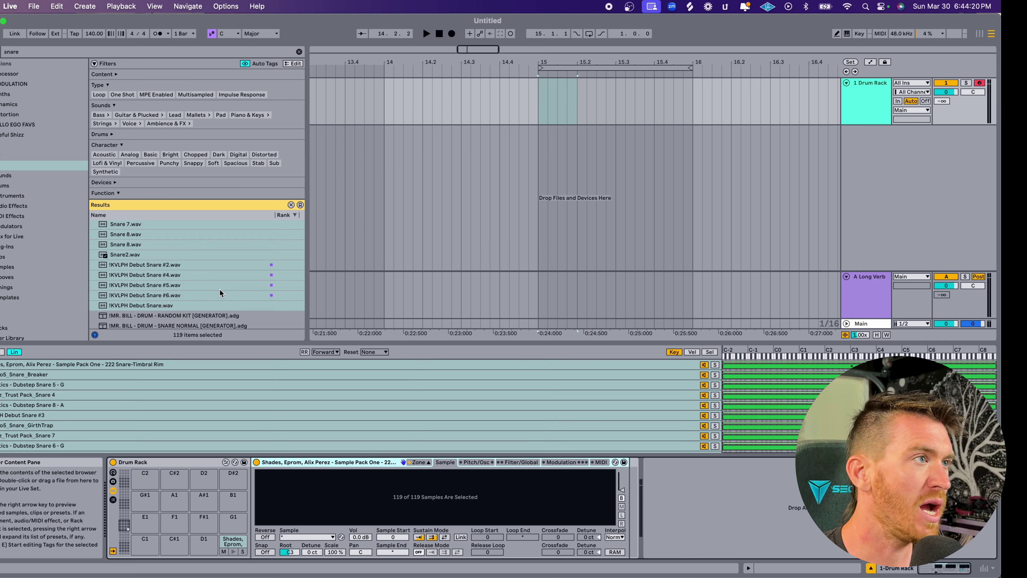
scroll(220, 288, "down", 5)
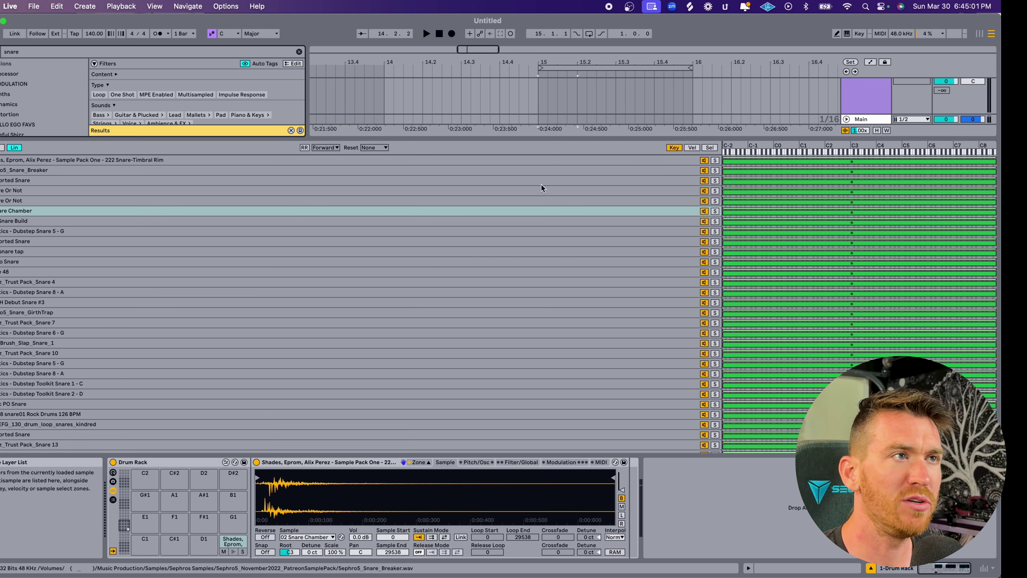
left_click(382, 343)
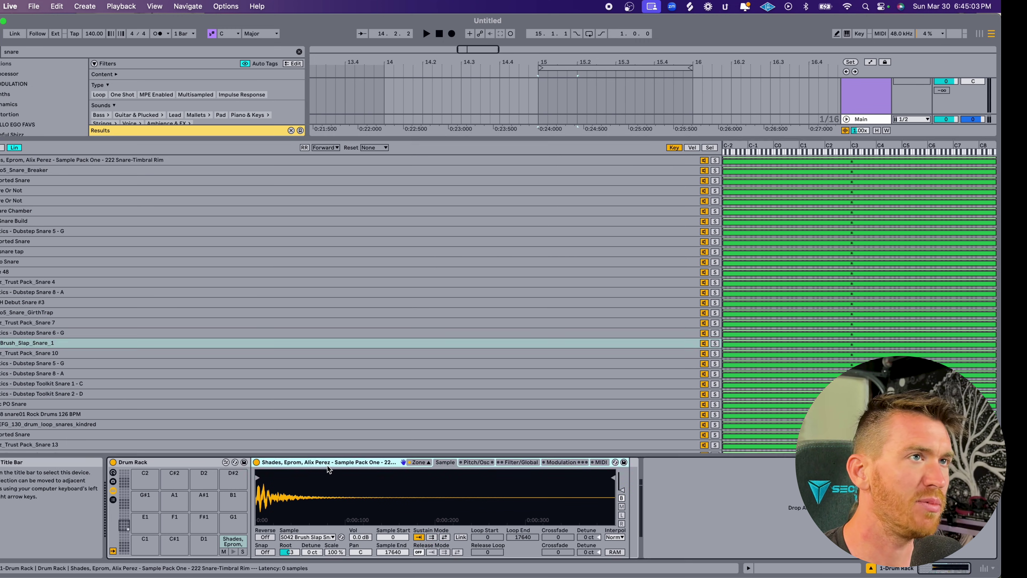
- Show the Sampler's sample select zones and distribute the ranges of all snare sample layers equally
left_click(711, 147)
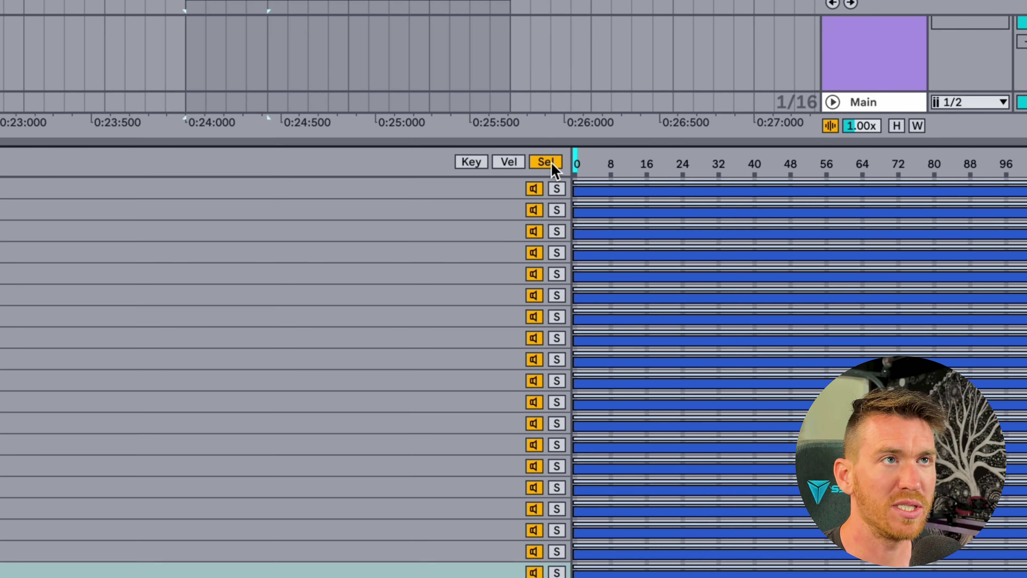
left_click(441, 192)
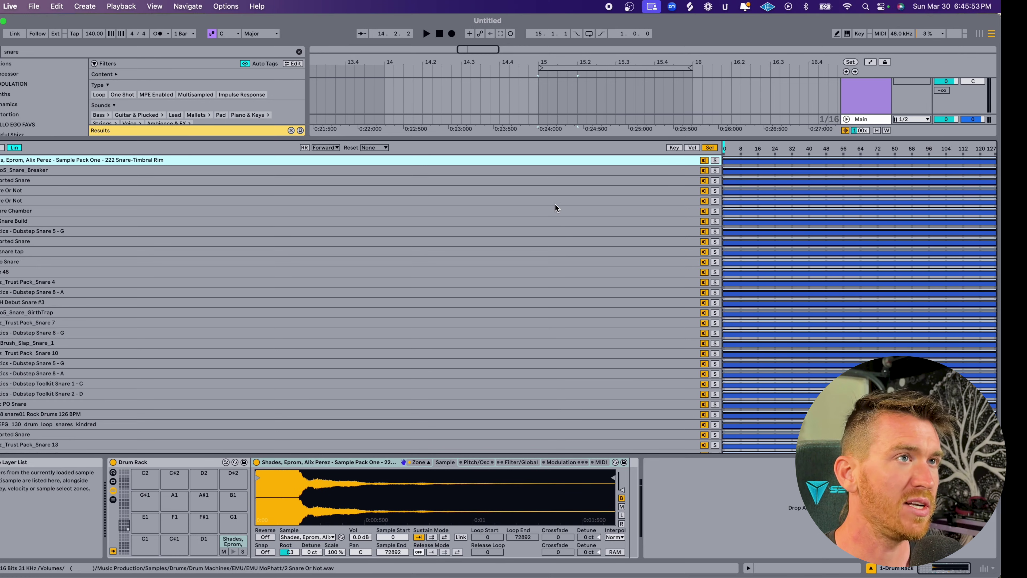
scroll(221, 278, "down", 2)
key("super+a")
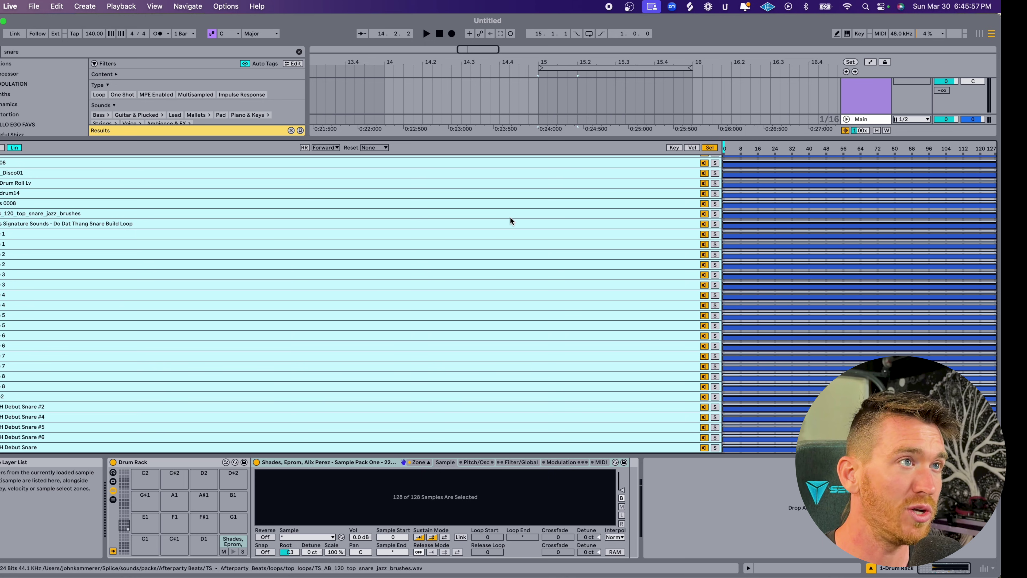
right_click(490, 215)
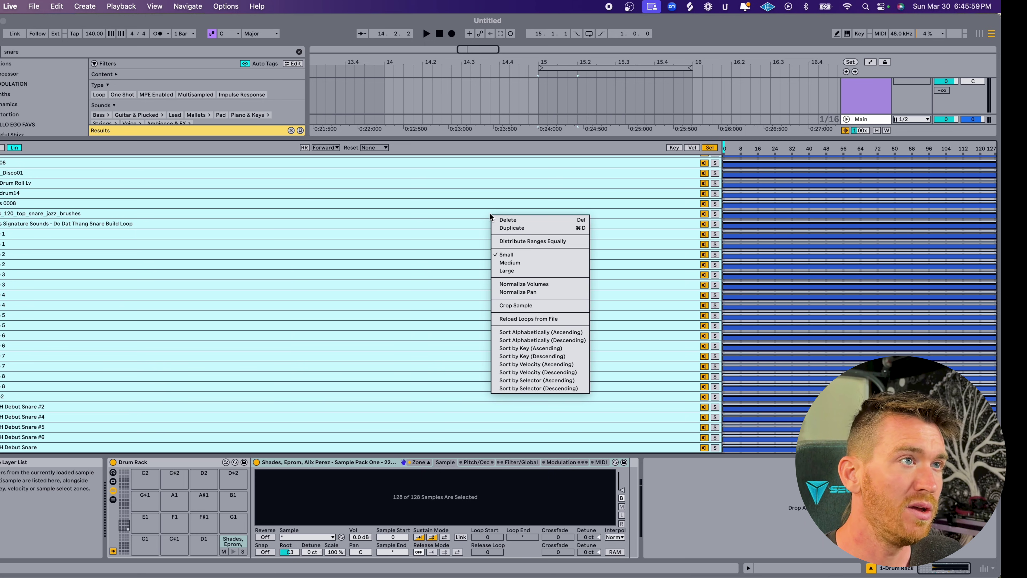
left_click(548, 242)
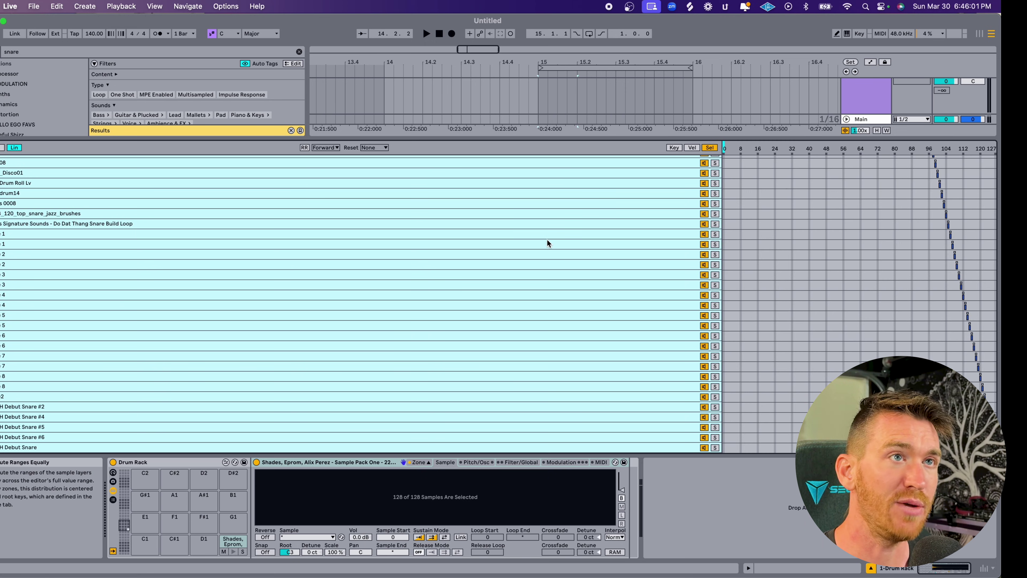
left_click(643, 163)
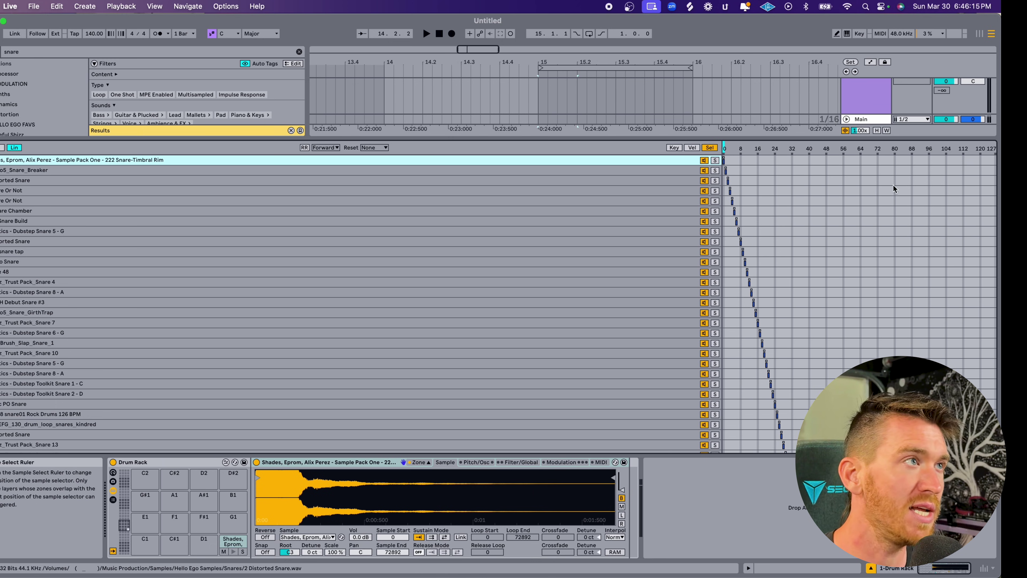
- Map the Sampler's sample selector to Macro 1 of the Drum Rack
left_click(724, 146)
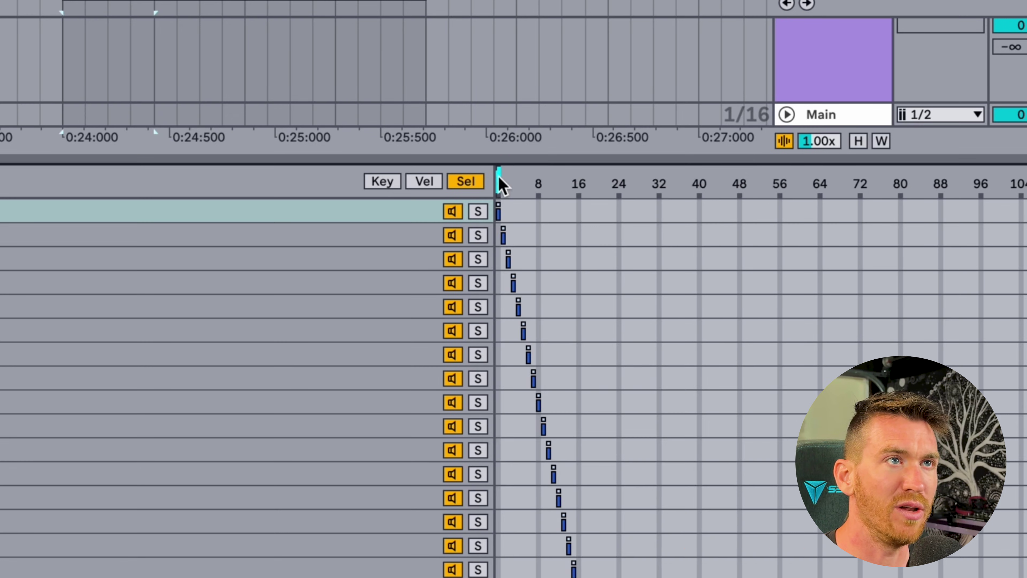
right_click(724, 146)
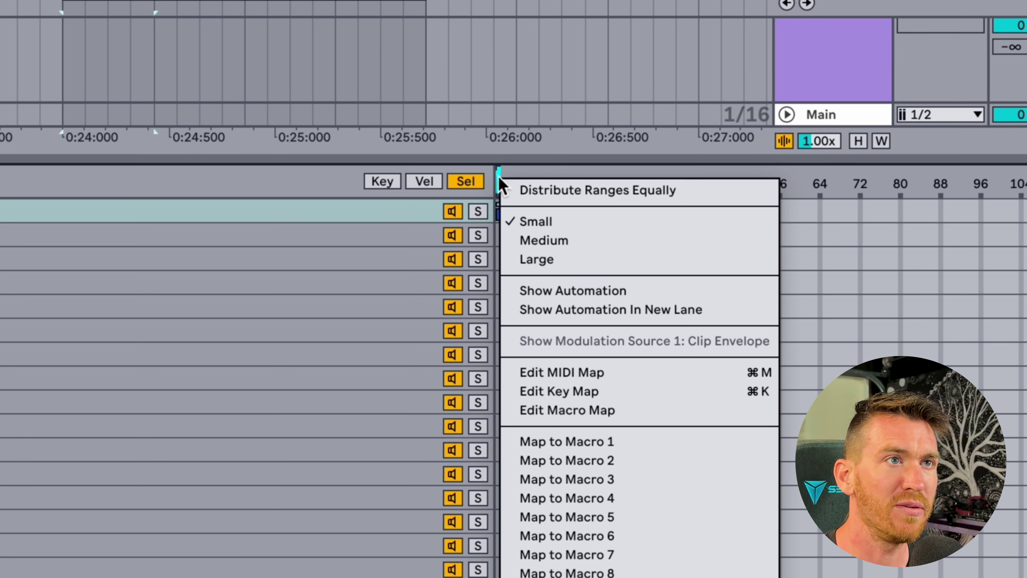
left_click(592, 445)
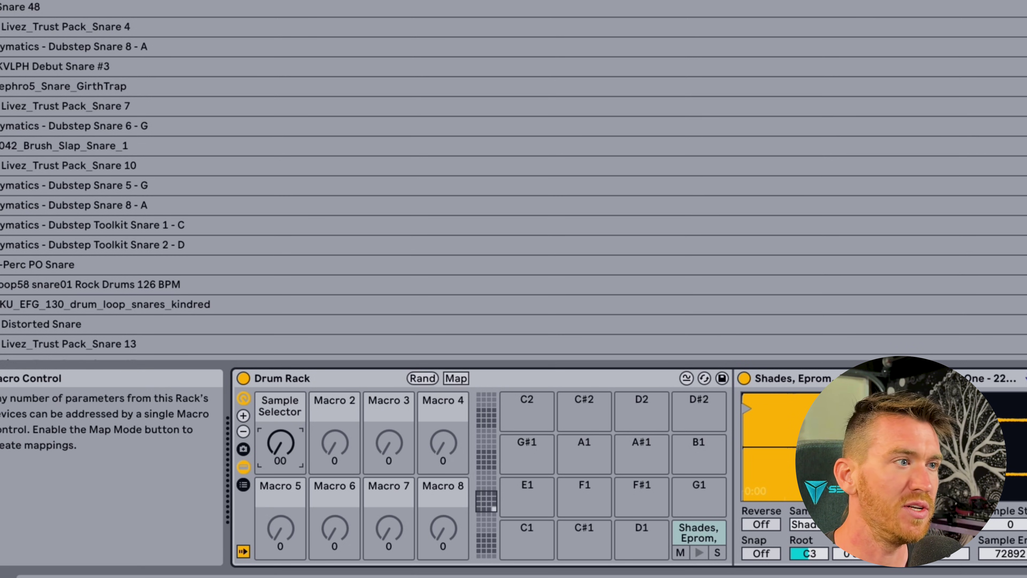
- Rename the Drum Rack's Sample Selector macro as Snare
left_click(277, 406)
key("super+r")
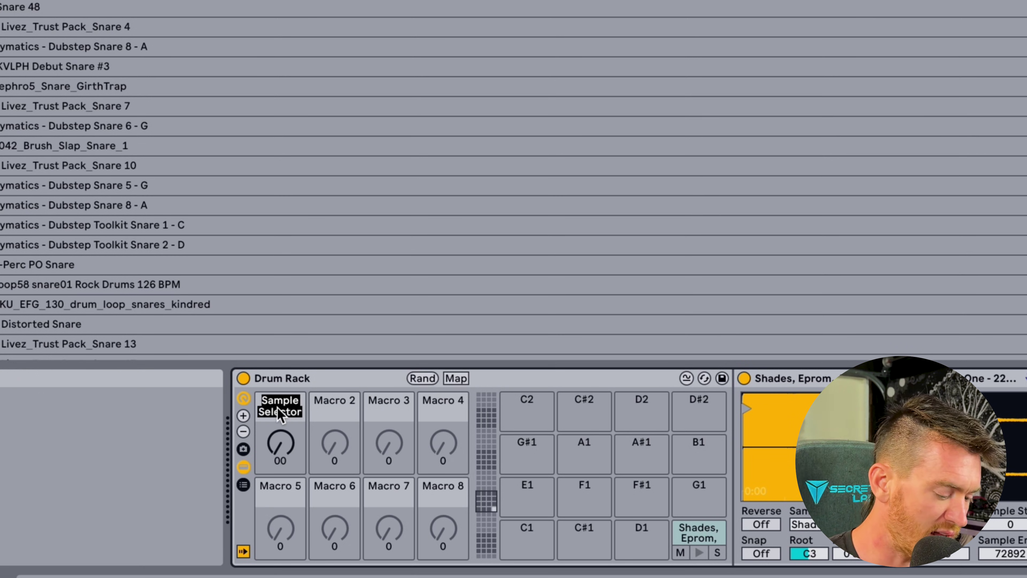
type("Snares")
key("BackSpace")
key("Return")
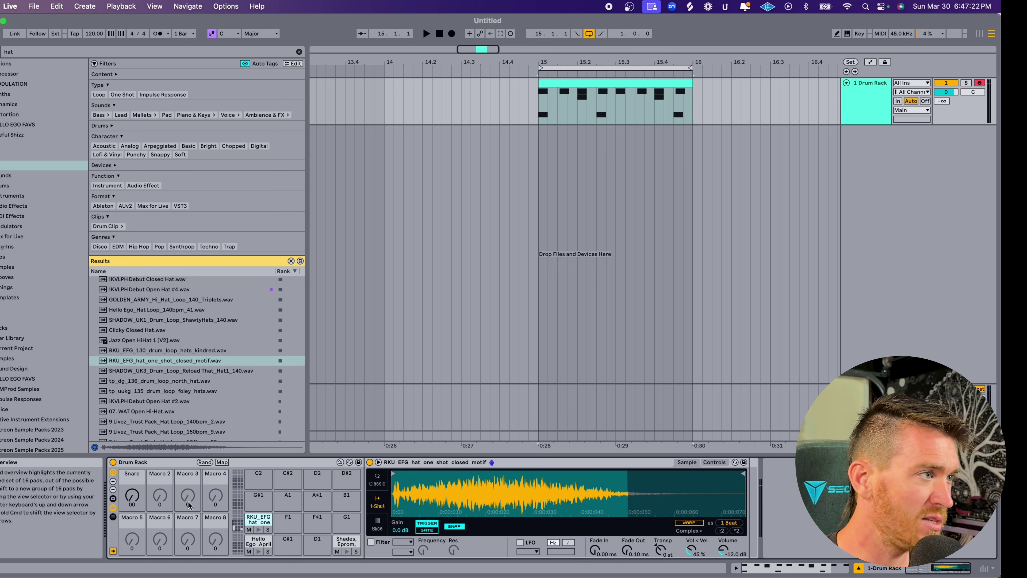
- Audition different snares in the looped beat by varying the Snare macro around playback, including values 24 and 19
left_click(130, 501)
key("space")
mouse_move(132, 495)
left_mouse_down()
mouse_move(132, 520)
mouse_move(132, 499)
left_mouse_up()
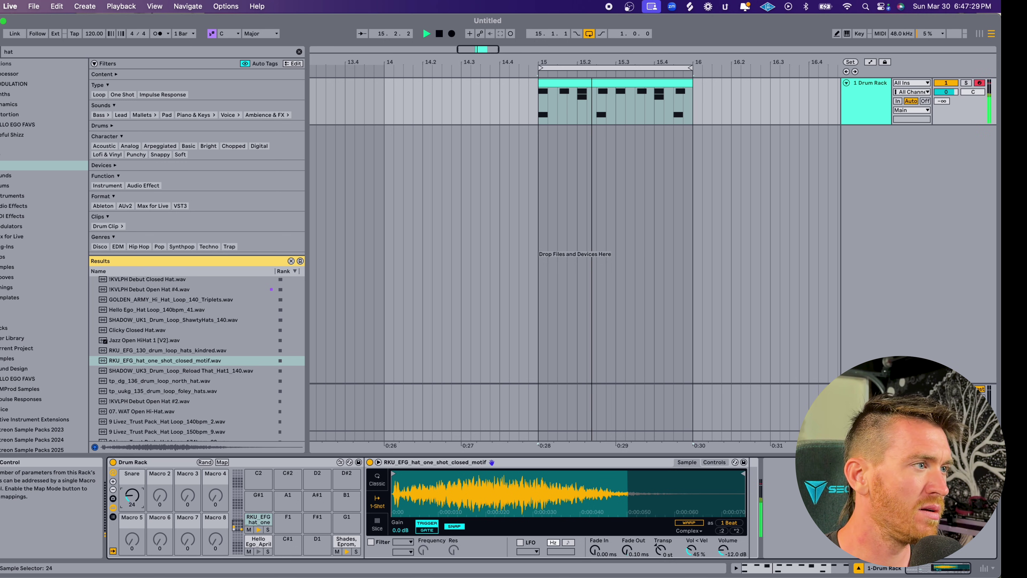
key("space")
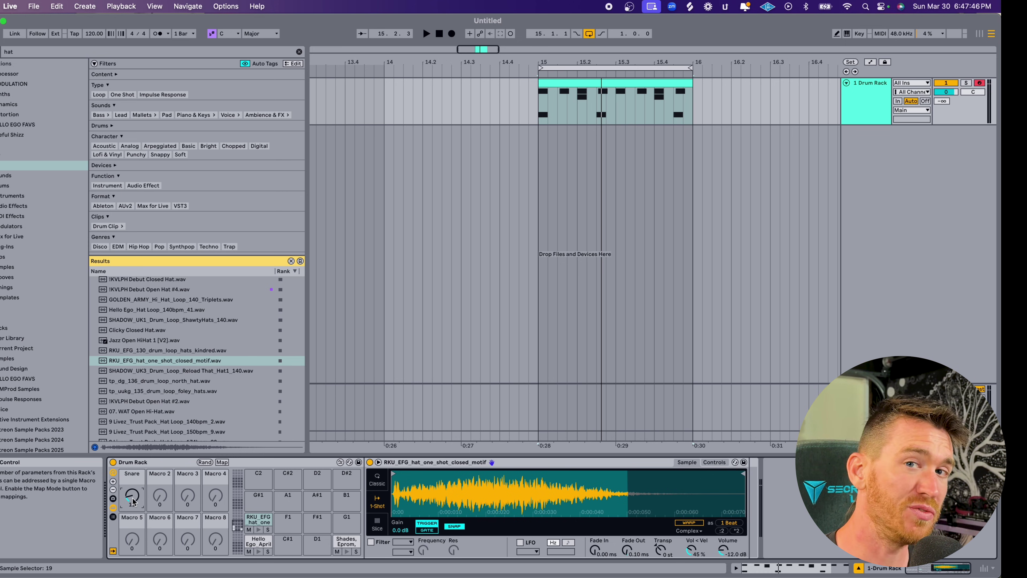
left_click_drag(134, 502, 134, 503)
key("space")
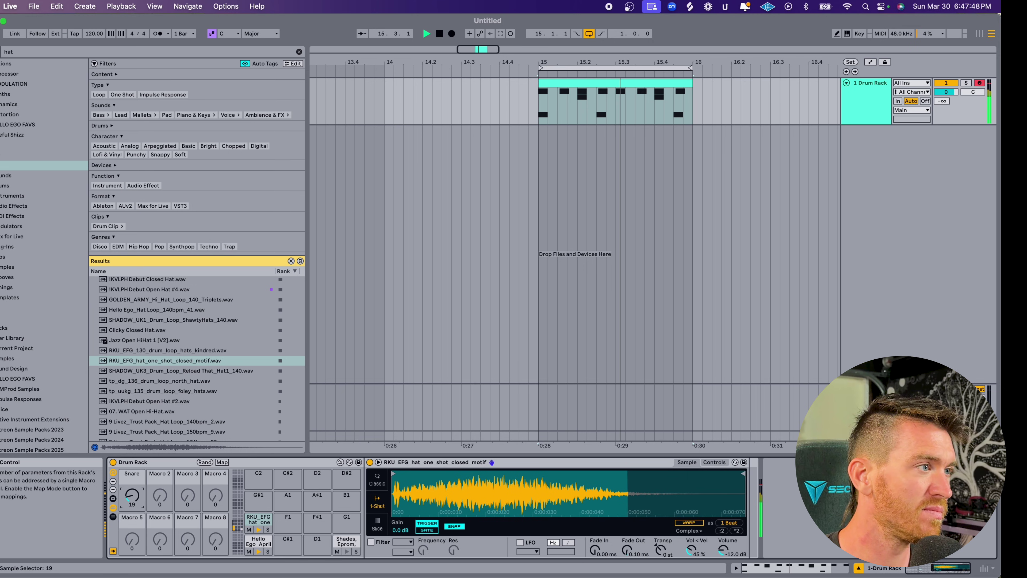
left_click_drag(133, 502, 136, 498)
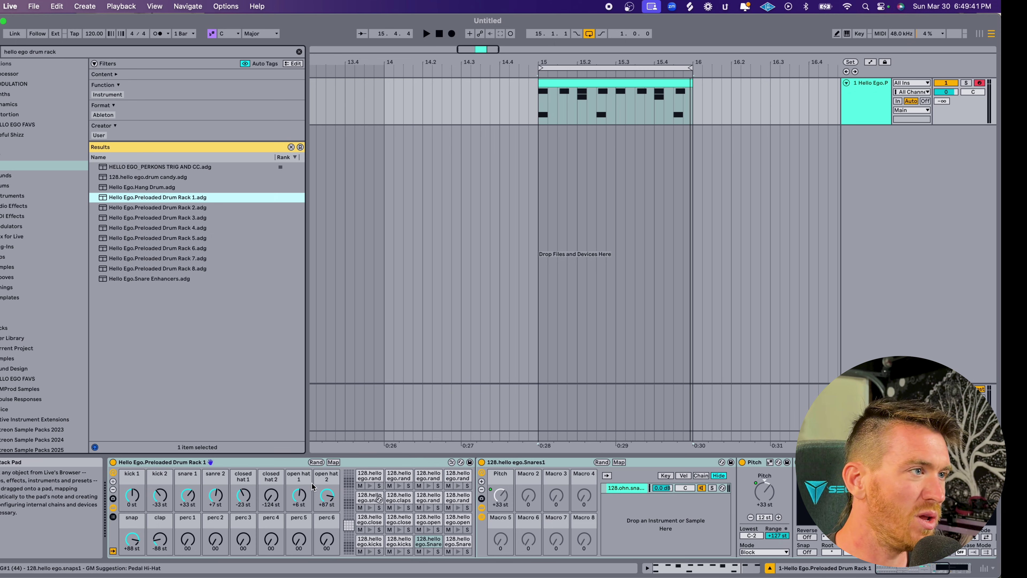
- Randomize the macros of Hello Ego.Preloaded Drum Rack 1 and look through the devices on its random percussion pads
left_click(257, 465)
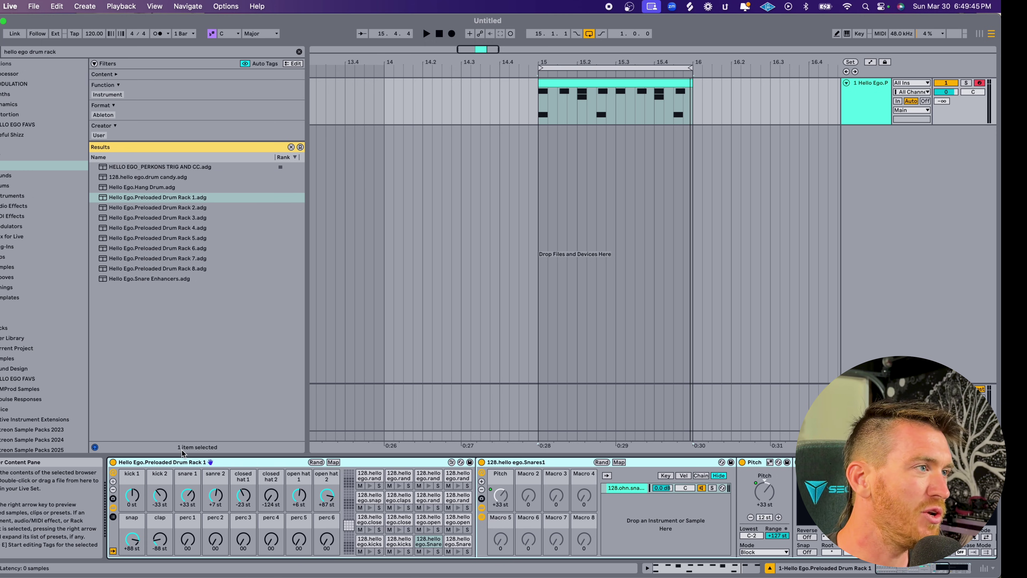
left_click(316, 462)
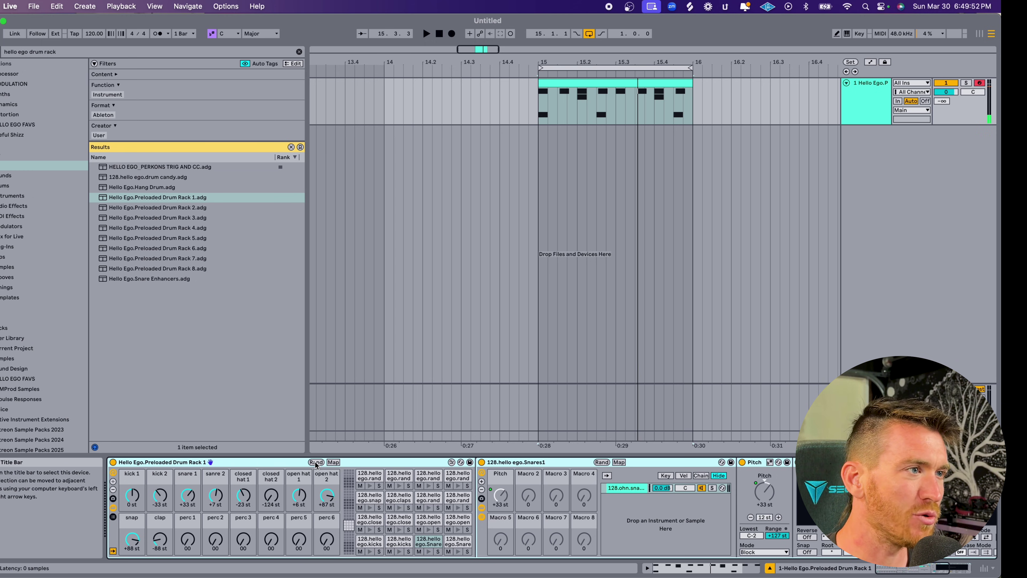
left_click(369, 476)
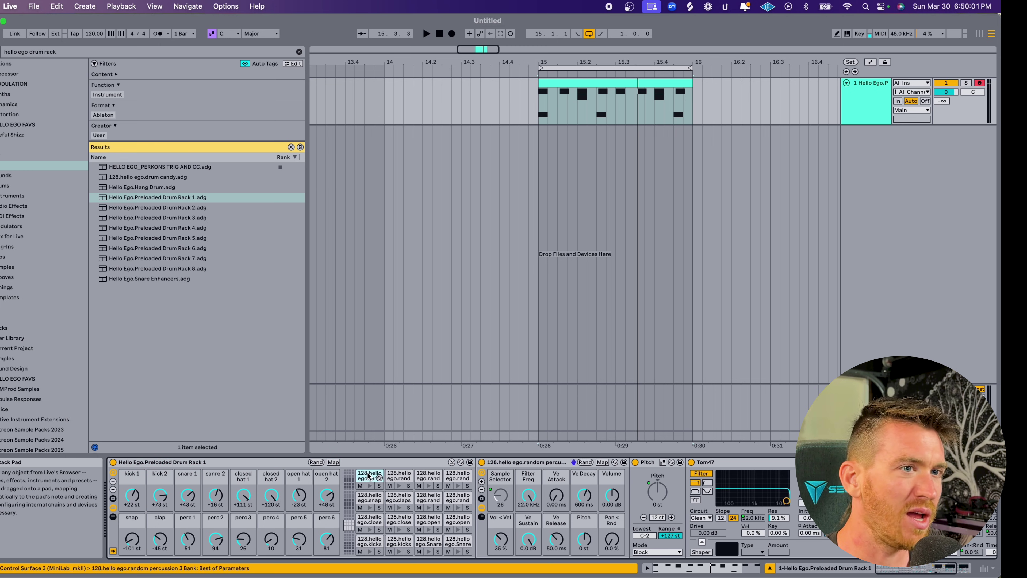
left_click(404, 476)
left_click(432, 477)
left_click(463, 477)
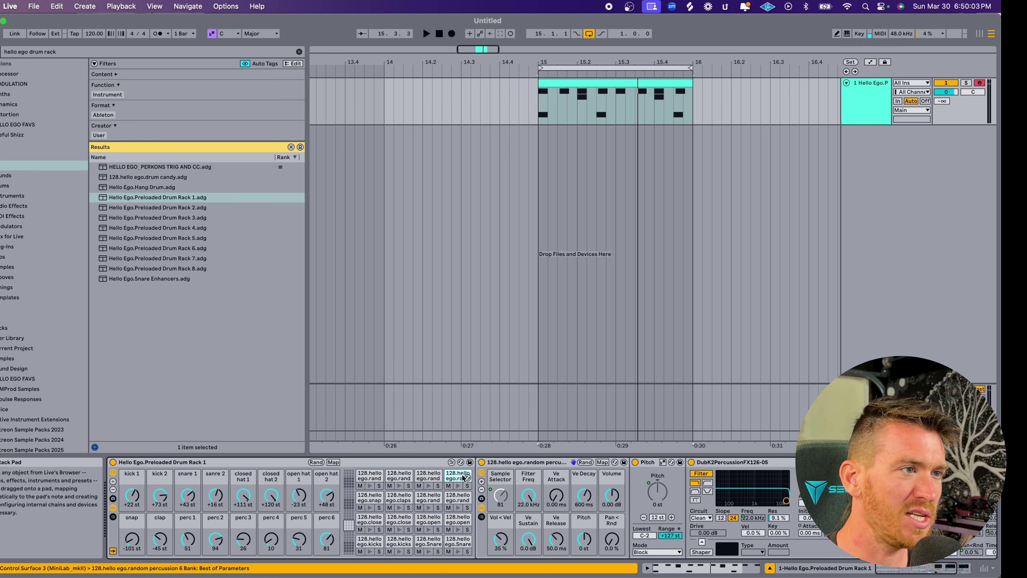
left_click(463, 501)
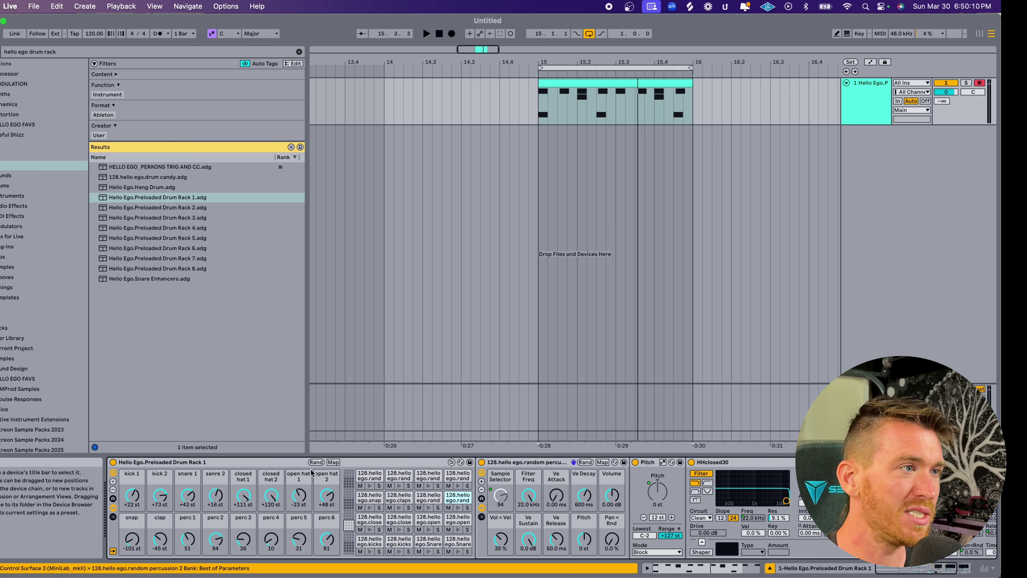
left_click(294, 466)
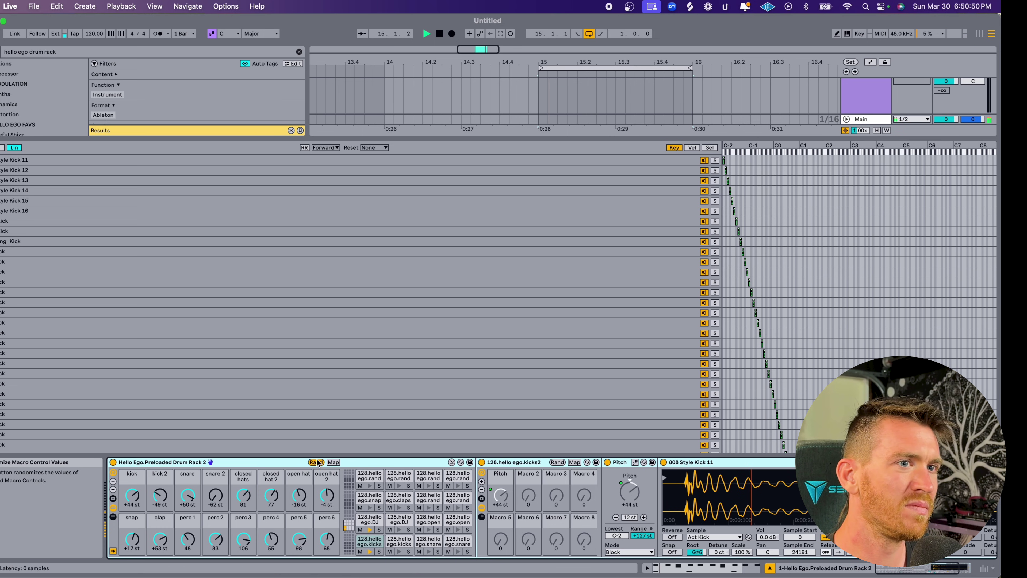
- Randomize the macros of Hello Ego.Preloaded Drum Rack 2 three times while the beat loops
left_click(316, 462)
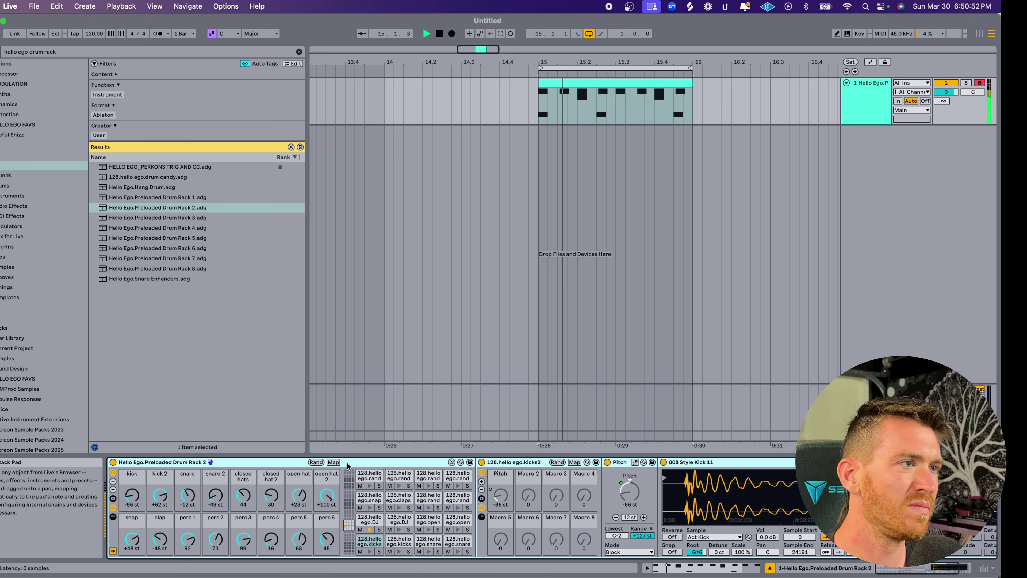
left_click(316, 462)
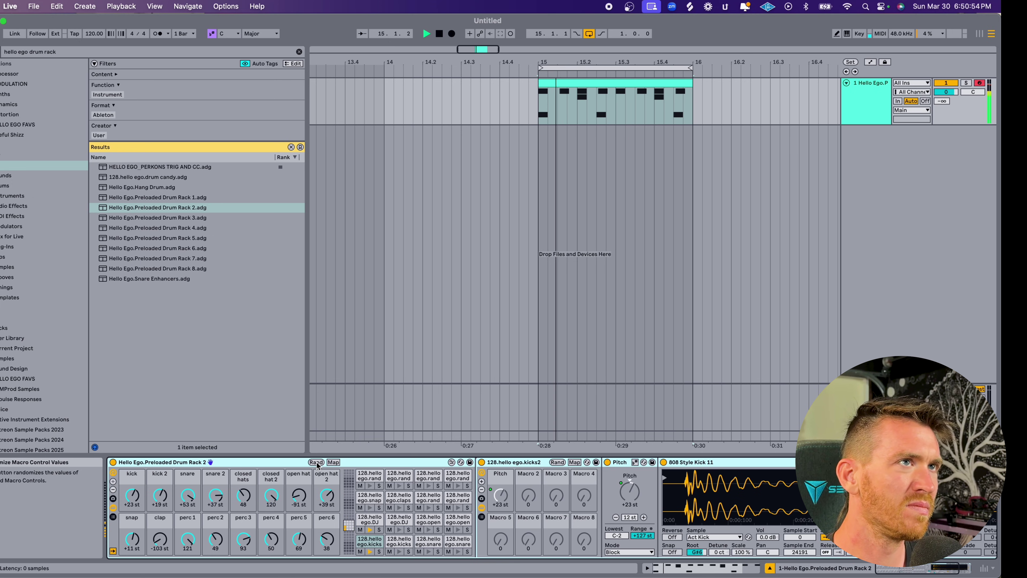
left_click(316, 461)
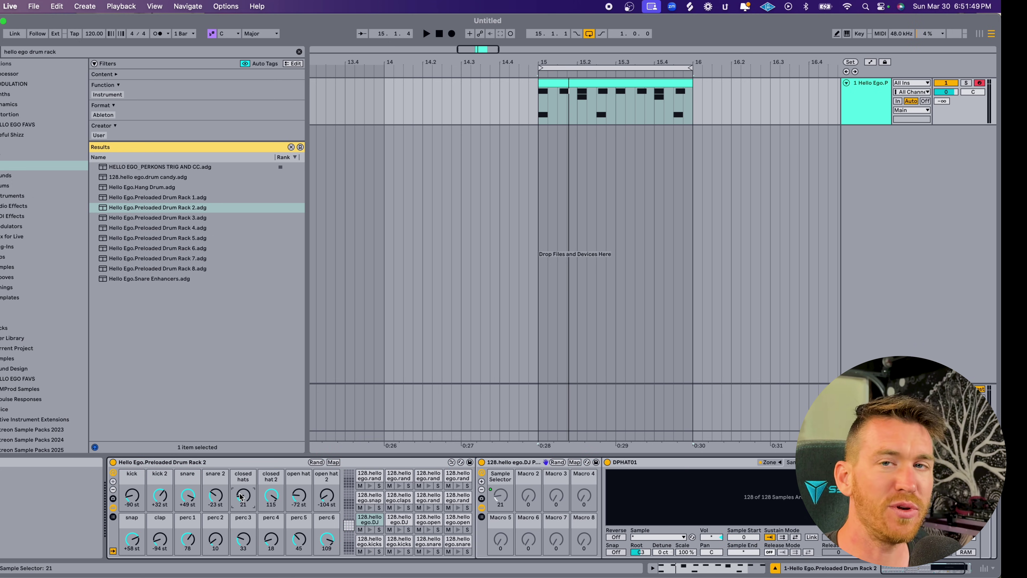
- Exclude the closed hats macro from randomization, randomize the remaining macros twice during playback, and stop the loop
right_click(241, 496)
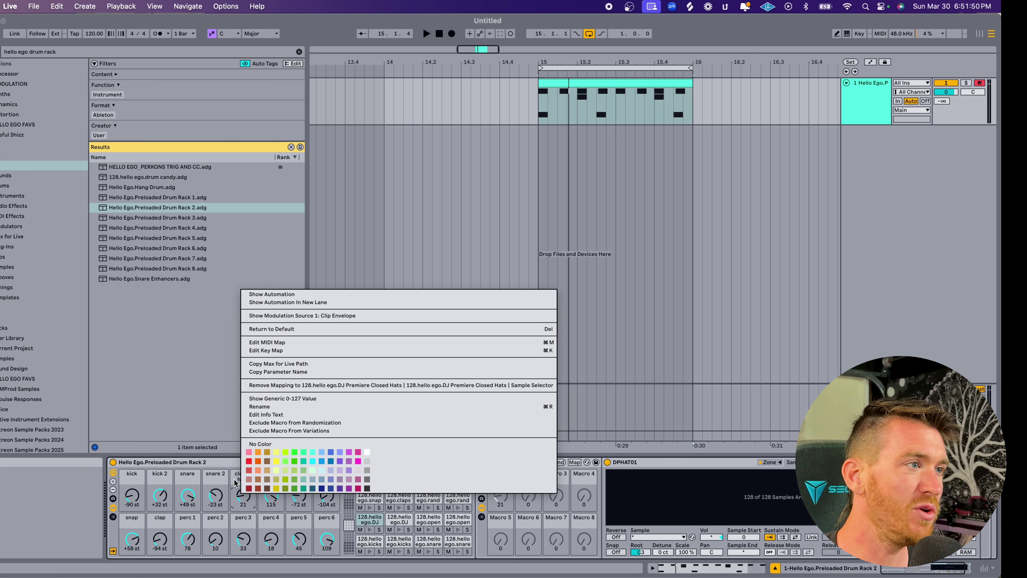
left_click(279, 423)
left_click(316, 462)
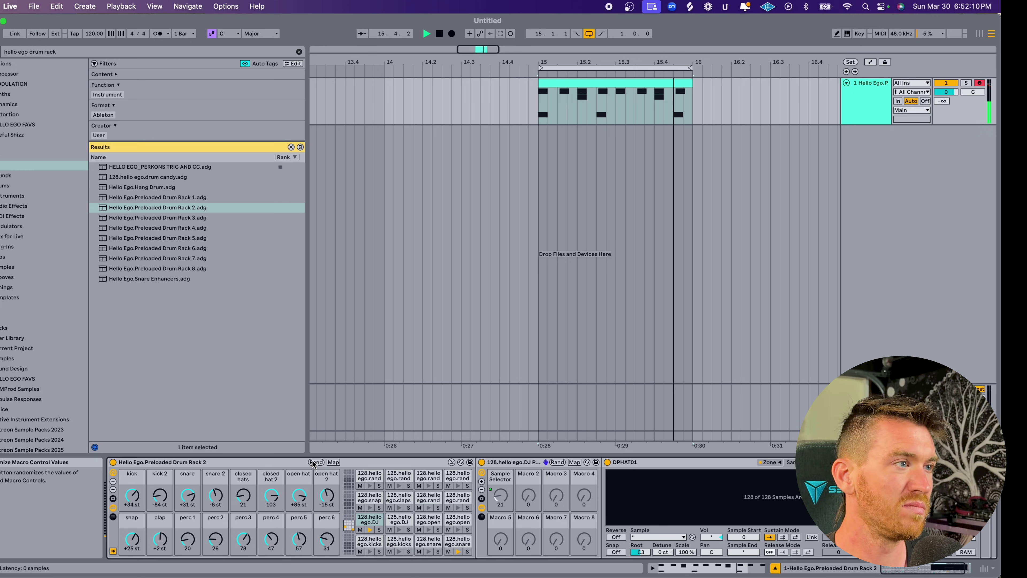
left_click(316, 462)
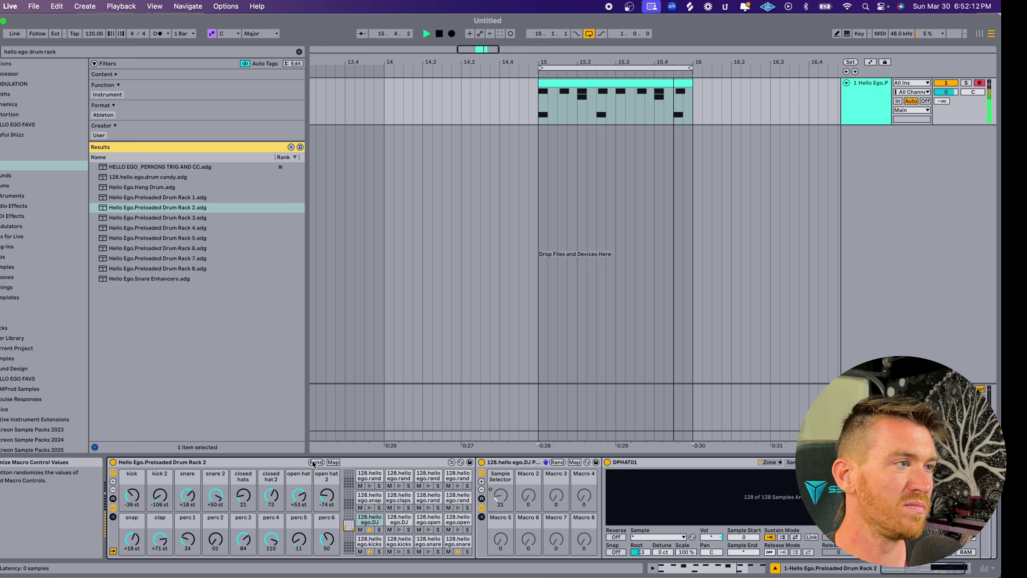
key("space")
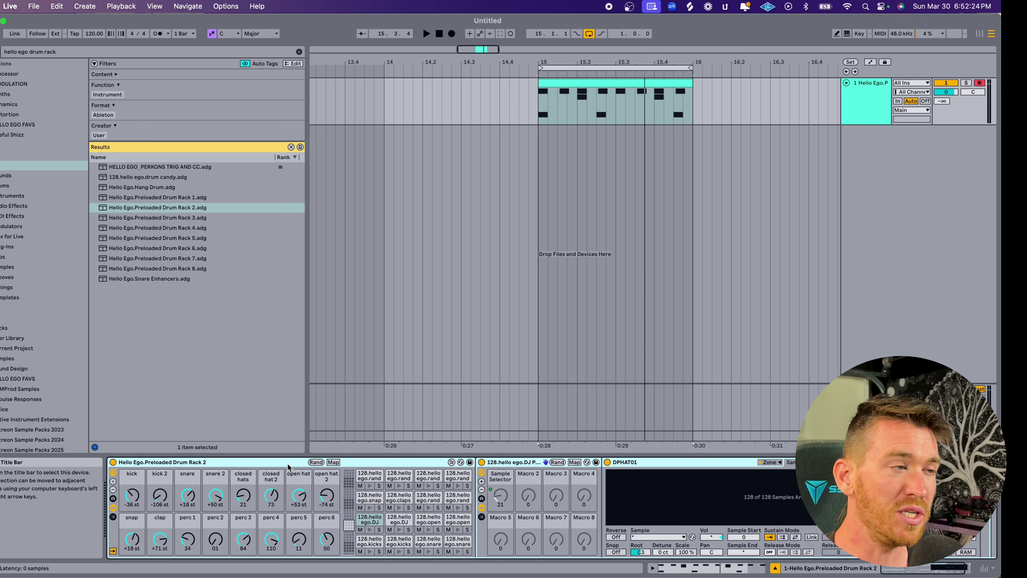